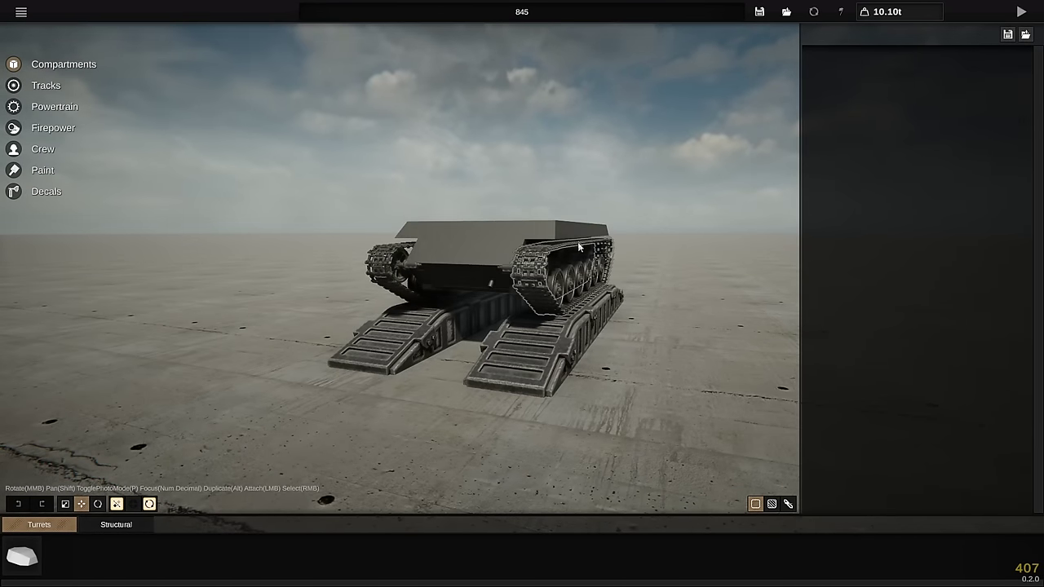
# Set the hull's sponsons to 0.38 m and its front sponson angle to 43°
pyautogui.moveTo(576, 251); pyautogui.dragTo(561, 310, button='middle')
pyautogui.rightClick(497, 277)
pyautogui.moveTo(216, 327); pyautogui.dragTo(392, 322, button='middle')
pyautogui.moveTo(925, 245); pyautogui.dragTo(996, 204, button='middle')
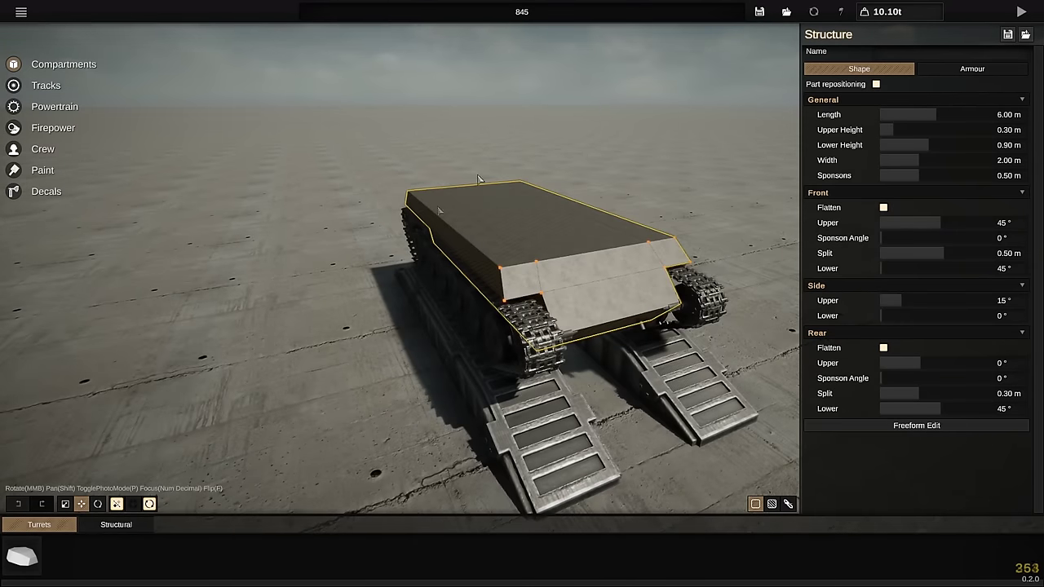
pyautogui.rightClick(481, 303)
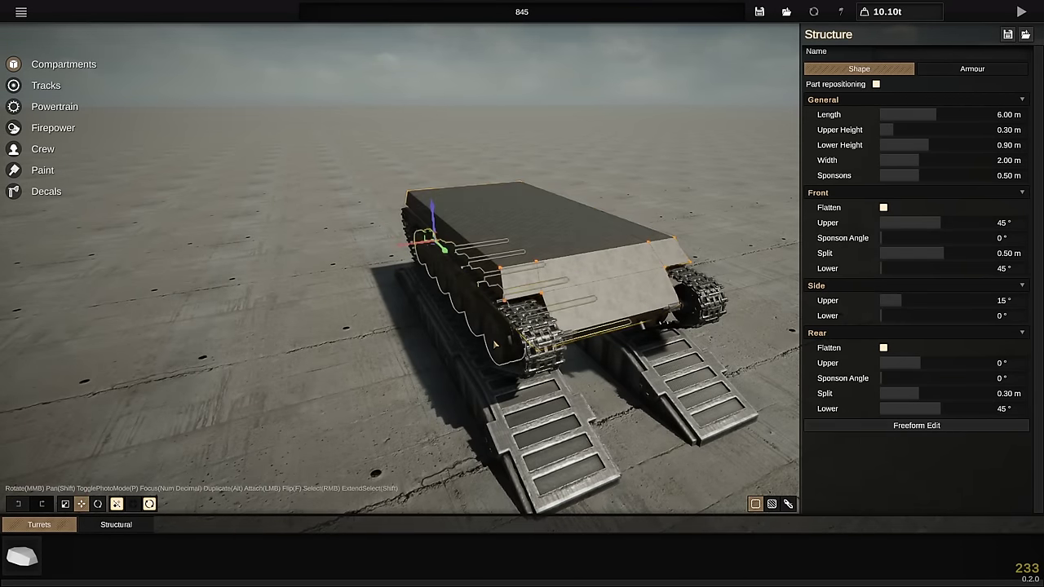
pyautogui.rightClick(520, 325)
pyautogui.moveTo(350, 305); pyautogui.dragTo(155, 237, button='middle')
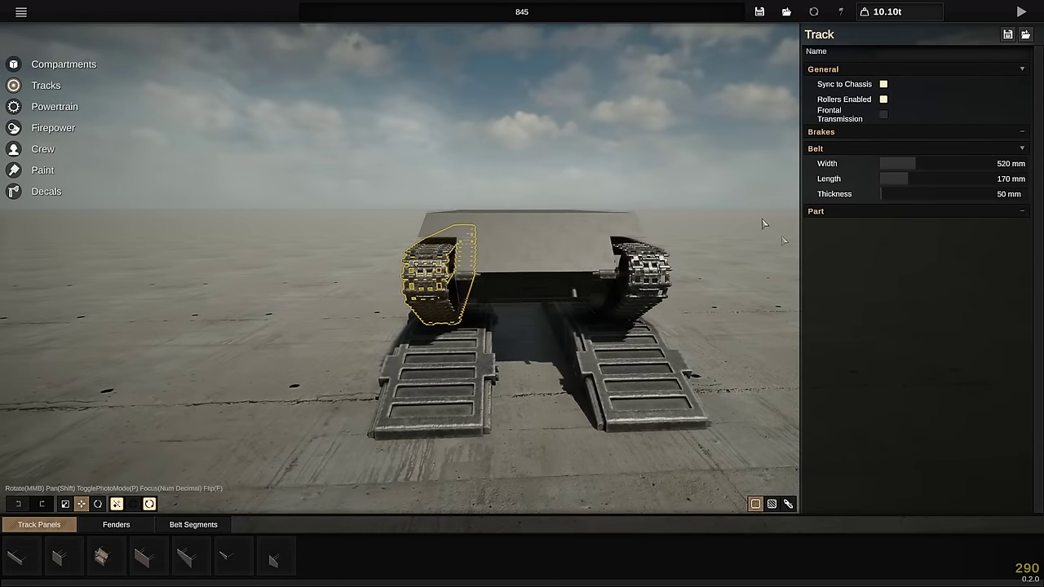
pyautogui.rightClick(505, 258)
pyautogui.moveTo(505, 258); pyautogui.dragTo(378, 352, button='middle')
pyautogui.moveTo(489, 237); pyautogui.dragTo(545, 196, button='middle')
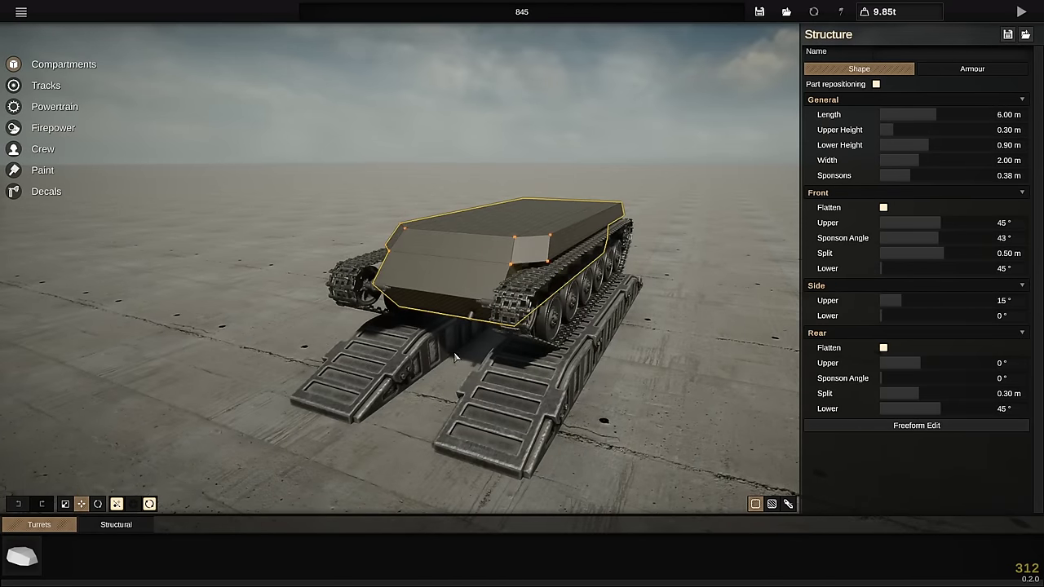
# Switch the hull structure to freeform editing
pyautogui.moveTo(455, 356); pyautogui.dragTo(172, 400, button='middle')
pyautogui.click(878, 426)
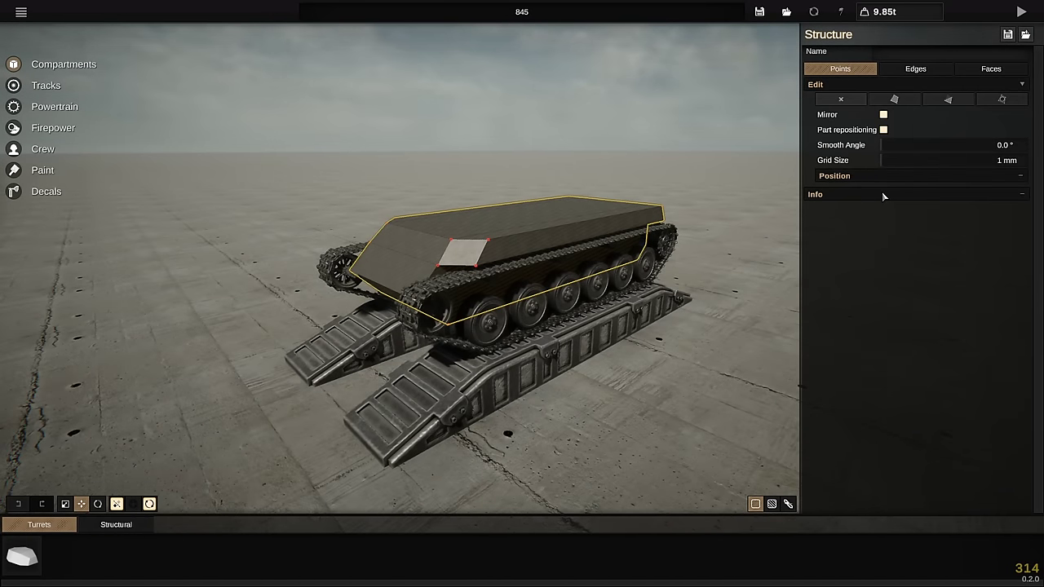
pyautogui.moveTo(698, 164); pyautogui.dragTo(566, 374, button='middle')
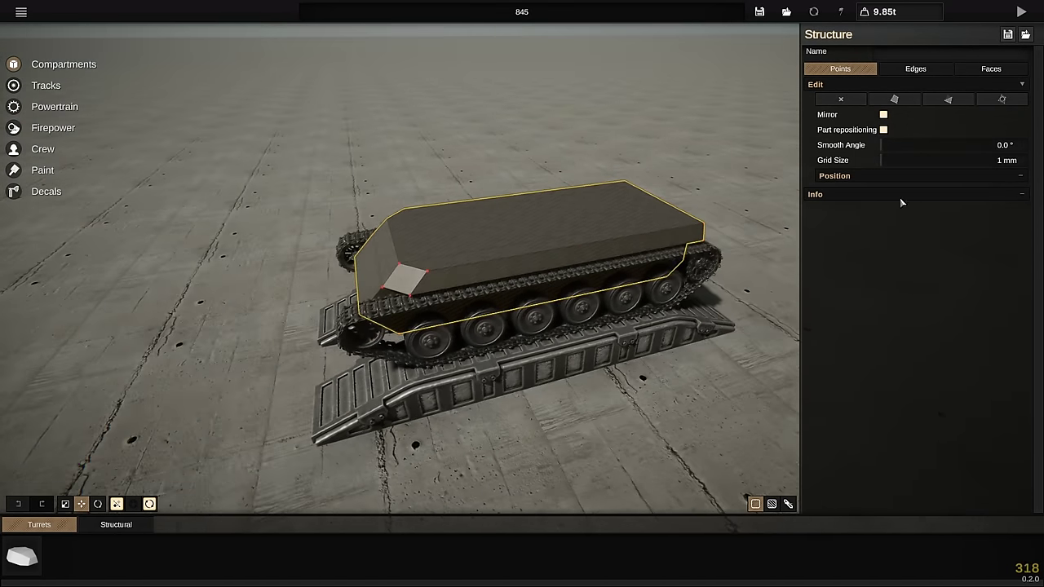
pyautogui.moveTo(612, 322); pyautogui.dragTo(775, 184, button='middle')
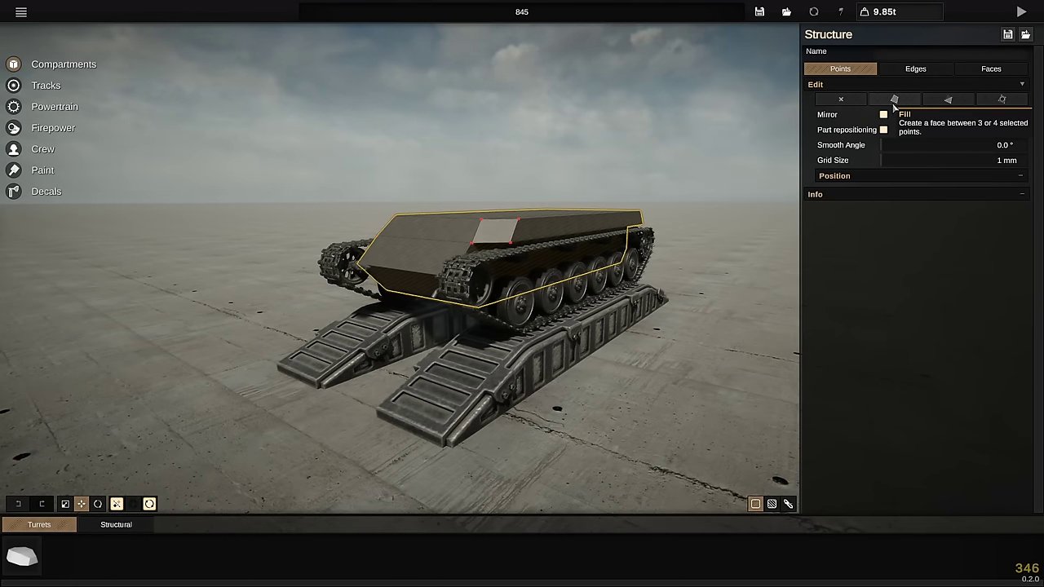
# Select the hull's central roof face and try to cut an octagonal opening in it
pyautogui.moveTo(1001, 103); pyautogui.dragTo(1039, 7, button='middle')
pyautogui.click(1011, 72)
pyautogui.moveTo(530, 334); pyautogui.dragTo(693, 571, button='middle')
pyautogui.click(553, 264)
pyautogui.moveTo(569, 342); pyautogui.dragTo(4, 265, button='middle')
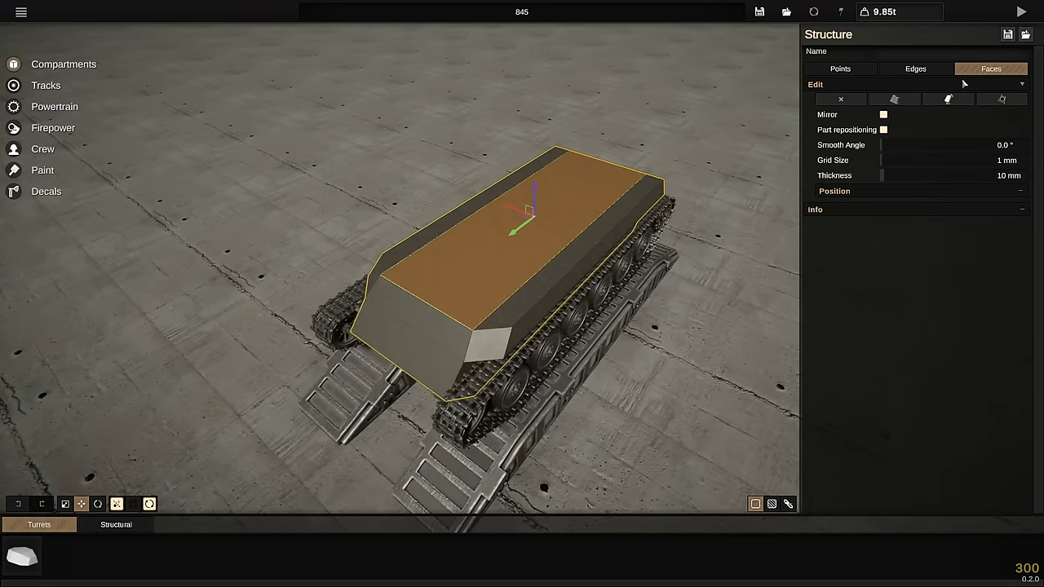
pyautogui.click(1019, 105)
# Examine the octagonal roof opening and the surrounding faces from several angles
pyautogui.moveTo(455, 157); pyautogui.dragTo(326, 505, button='middle')
pyautogui.scroll(3, 678, 167)
pyautogui.moveTo(677, 168); pyautogui.dragTo(155, 481, button='middle')
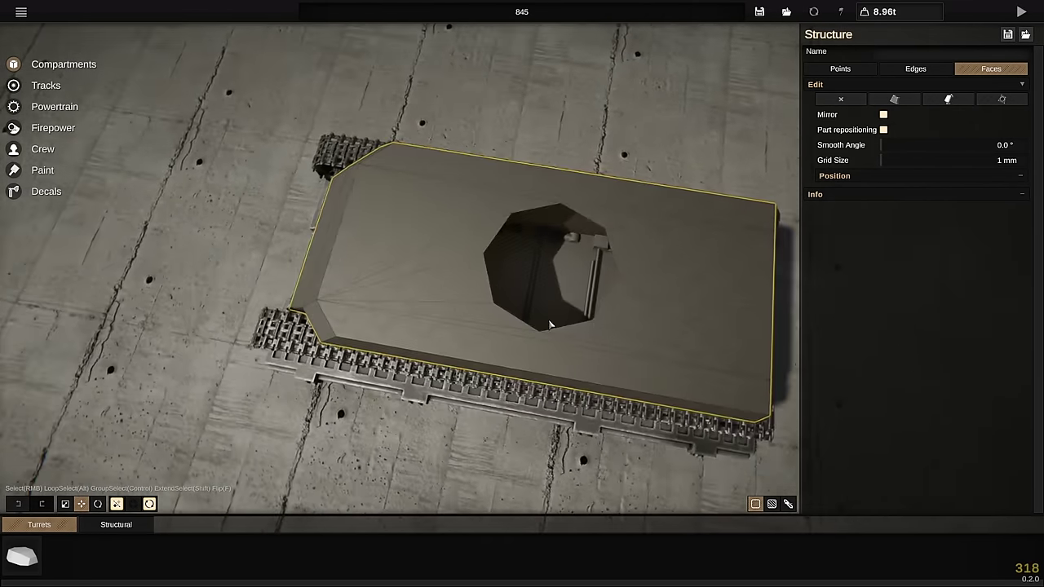
pyautogui.scroll(2, 547, 315)
pyautogui.moveTo(547, 312); pyautogui.dragTo(1, 3, button='middle')
pyautogui.scroll(-2, 2, 5)
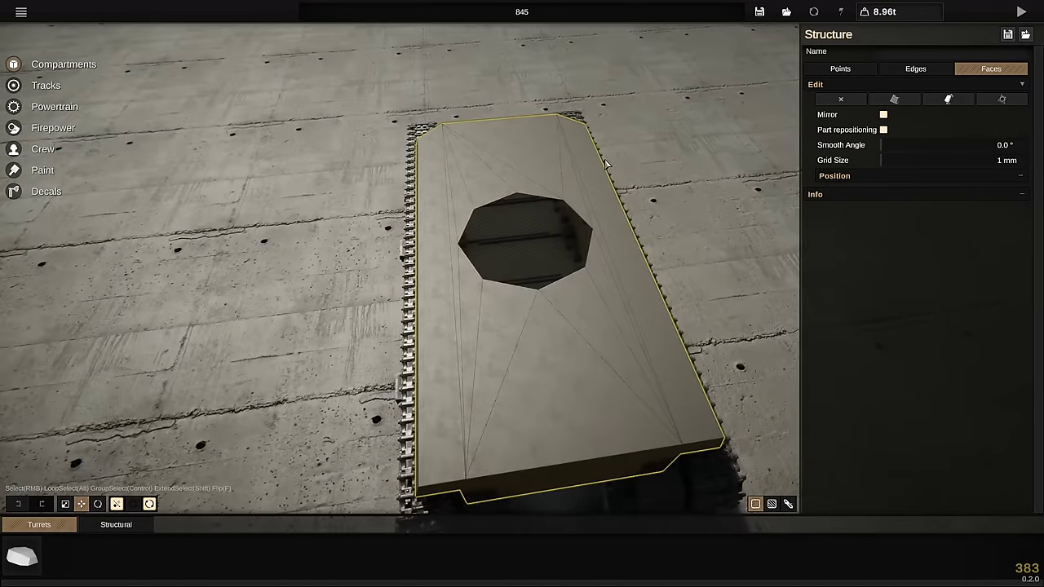
pyautogui.moveTo(592, 155); pyautogui.dragTo(492, 123, button='middle')
pyautogui.scroll(-1, 559, 179)
pyautogui.moveTo(559, 179); pyautogui.dragTo(577, 212, button='middle')
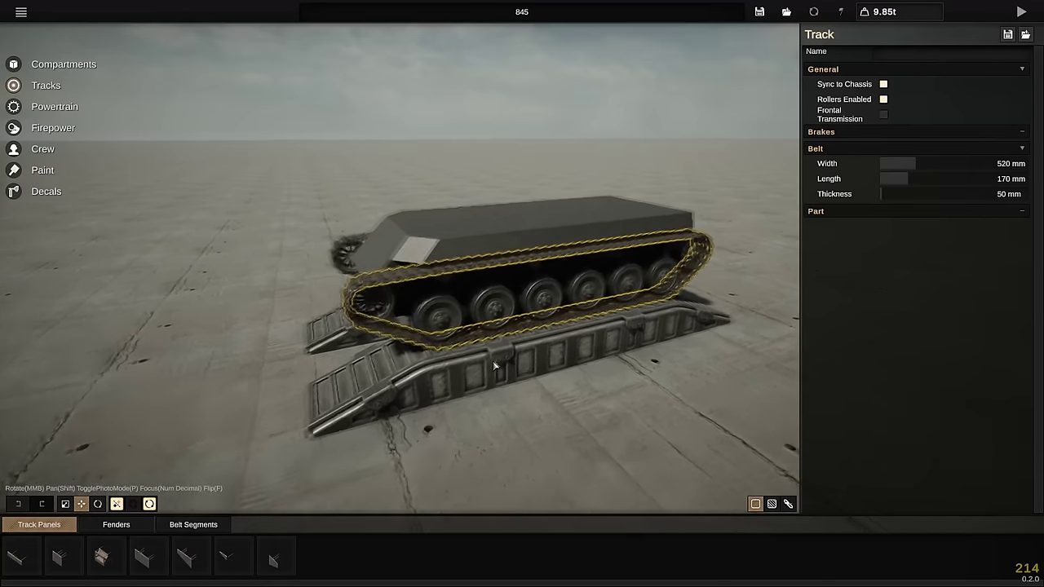
# Reposition the return rollers along the track, with forward at 422 mm and height at 537 mm
pyautogui.moveTo(440, 188); pyautogui.dragTo(281, 195, button='middle')
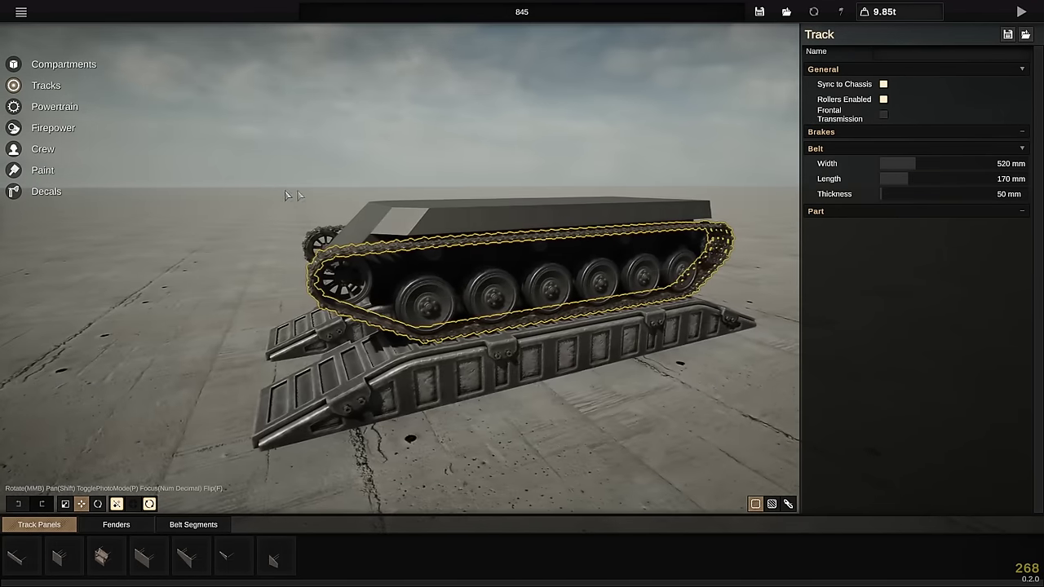
pyautogui.click(538, 244)
pyautogui.moveTo(682, 207); pyautogui.dragTo(679, 246)
pyautogui.moveTo(679, 247); pyautogui.dragTo(2, 457, button='middle')
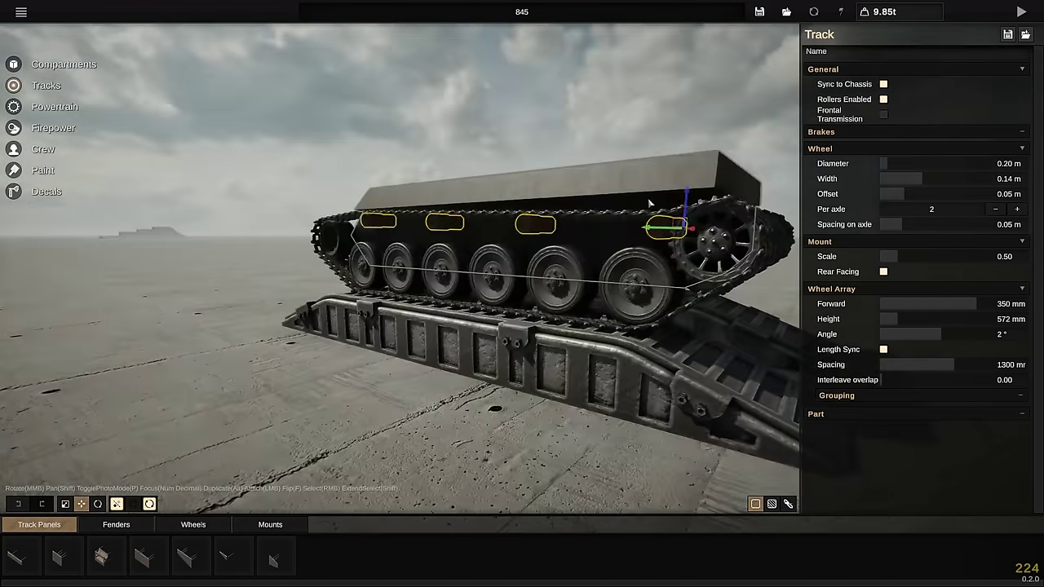
pyautogui.moveTo(184, 158); pyautogui.dragTo(731, 255, button='middle')
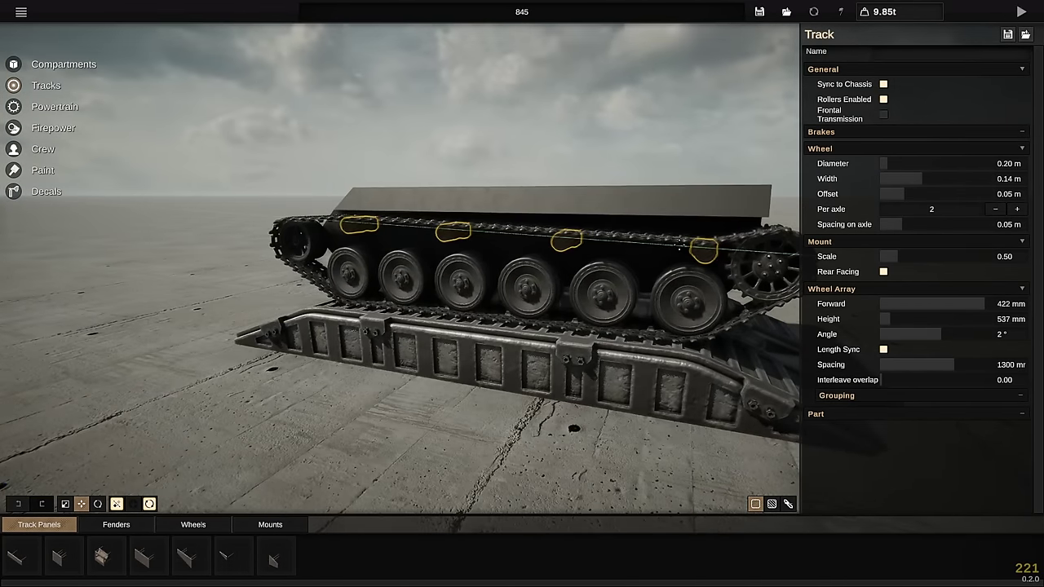
pyautogui.moveTo(262, 287); pyautogui.dragTo(386, 432, button='middle')
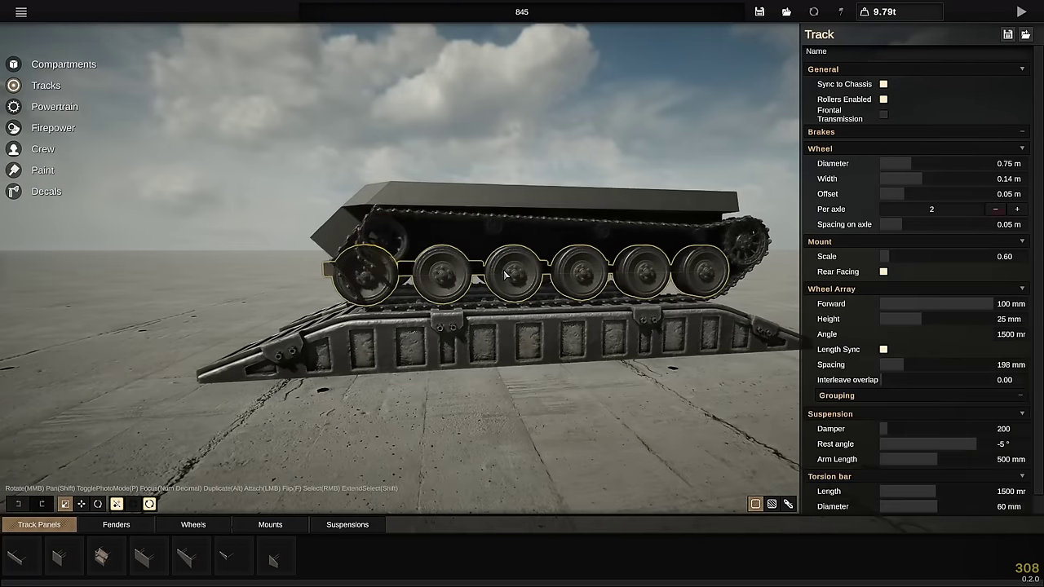
# Select the hull's front faces together and move them rearward to shorten the nose, undoing the unwanted change
pyautogui.moveTo(620, 212); pyautogui.dragTo(771, 198, button='middle')
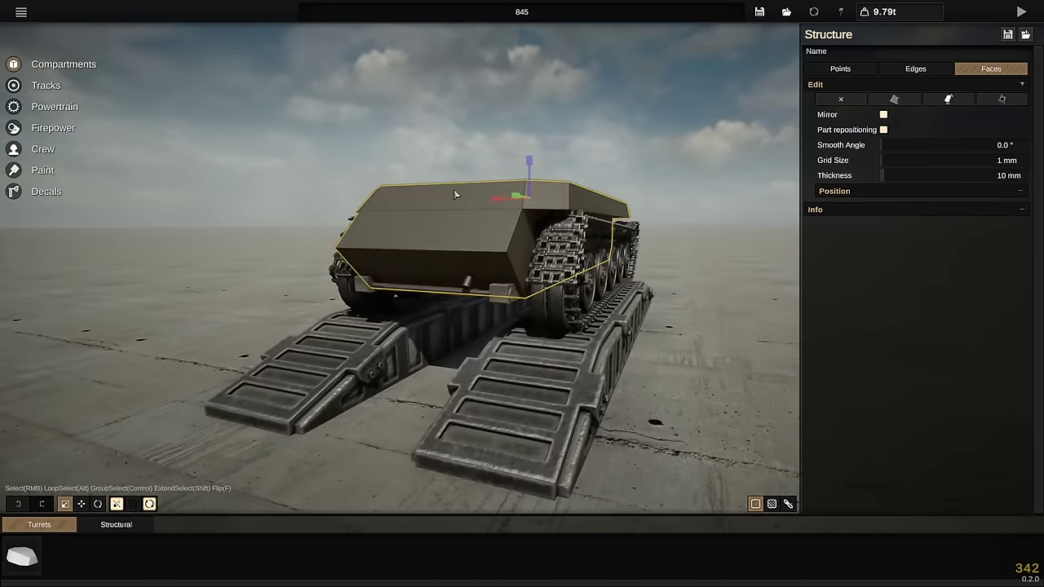
pyautogui.keyDown('shift'); pyautogui.rightClick(456, 243); pyautogui.keyUp('shift')
pyautogui.keyDown('shift'); pyautogui.rightClick(461, 278); pyautogui.keyUp('shift')
pyautogui.moveTo(462, 278); pyautogui.dragTo(90, 522, button='middle')
pyautogui.moveTo(322, 253); pyautogui.dragTo(396, 242)
pyautogui.moveTo(396, 242); pyautogui.dragTo(847, 485, button='middle')
pyautogui.hotkey('ctrl', 'z')
pyautogui.moveTo(694, 397); pyautogui.dragTo(1043, 320, button='middle')
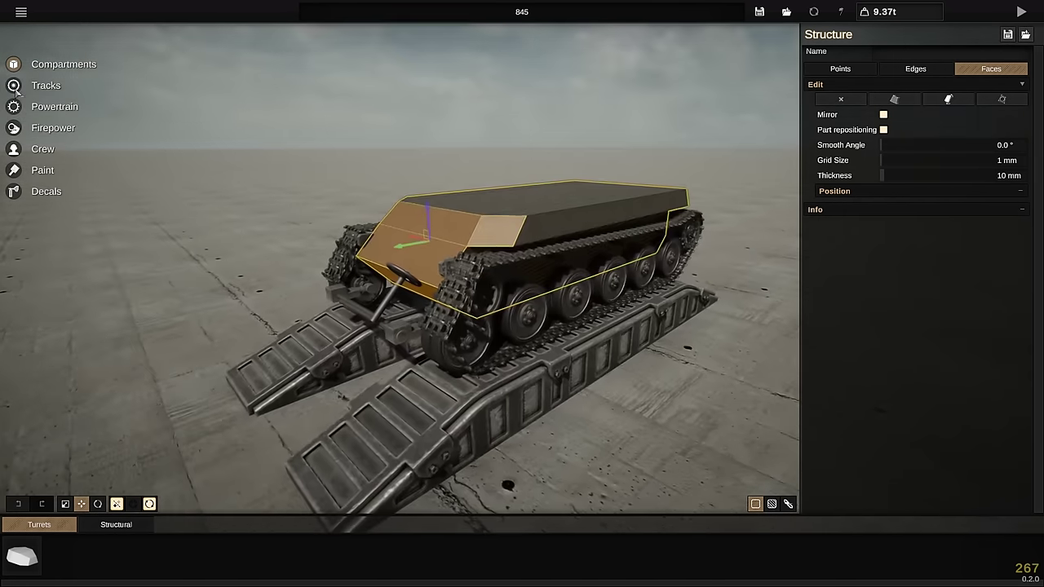
# Adjust the position of the roof face on the raised superstructure
pyautogui.moveTo(648, 331); pyautogui.dragTo(538, 200, button='middle')
pyautogui.scroll(-2, 578, 193)
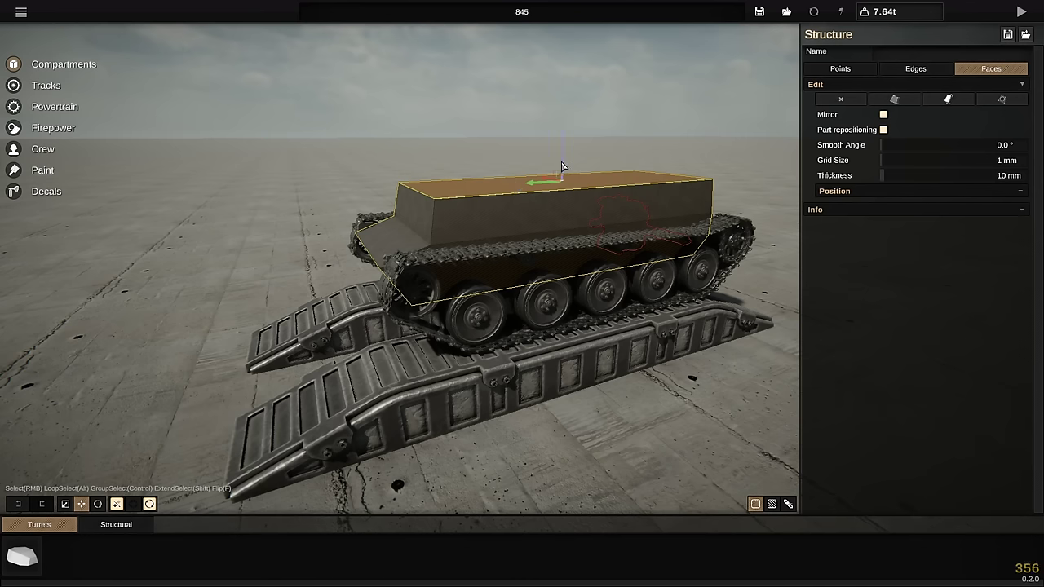
pyautogui.moveTo(562, 166); pyautogui.dragTo(574, 166)
pyautogui.moveTo(577, 168); pyautogui.dragTo(736, 264, button='middle')
pyautogui.press('e')
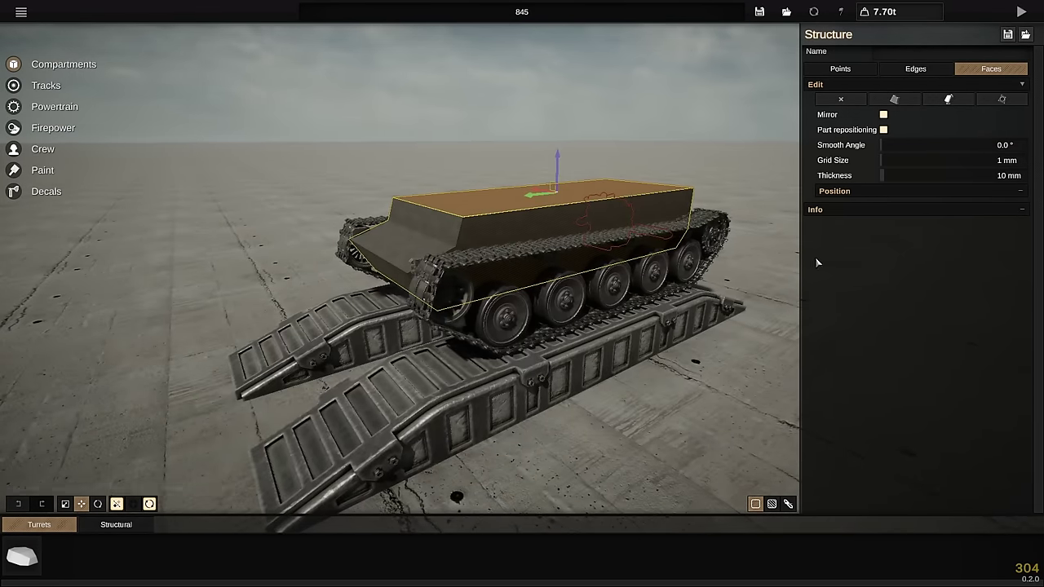
# Inspect the hull's side and lower front faces from low angles
pyautogui.rightClick(539, 218)
pyautogui.moveTo(540, 218); pyautogui.dragTo(643, 261, button='middle')
pyautogui.click(606, 330)
pyautogui.scroll(-5, 431, 177)
pyautogui.moveTo(643, 202); pyautogui.dragTo(570, 199, button='middle')
pyautogui.scroll(5, 627, 196)
pyautogui.moveTo(399, 143); pyautogui.dragTo(877, 52, button='middle')
pyautogui.click(527, 216)
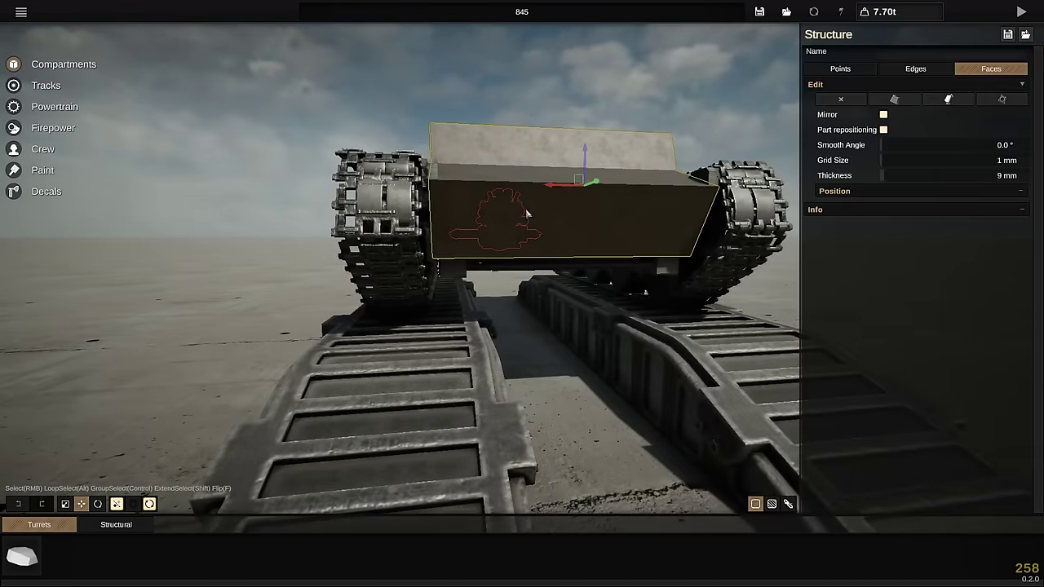
# Select the side edge of the lower front plate in edge mode and shift it slightly
pyautogui.moveTo(527, 217); pyautogui.dragTo(895, 84, button='middle')
pyautogui.scroll(3, 593, 384)
pyautogui.scroll(-3, 593, 384)
pyautogui.click(593, 384)
pyautogui.click(571, 236)
pyautogui.moveTo(571, 236); pyautogui.dragTo(505, 187, button='middle')
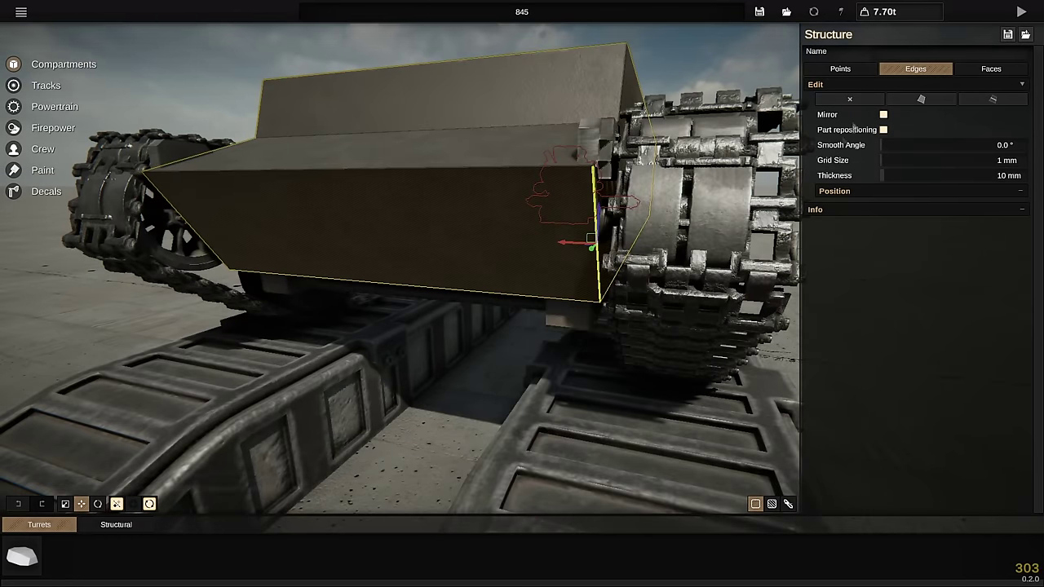
pyautogui.moveTo(596, 240); pyautogui.dragTo(326, 208, button='middle')
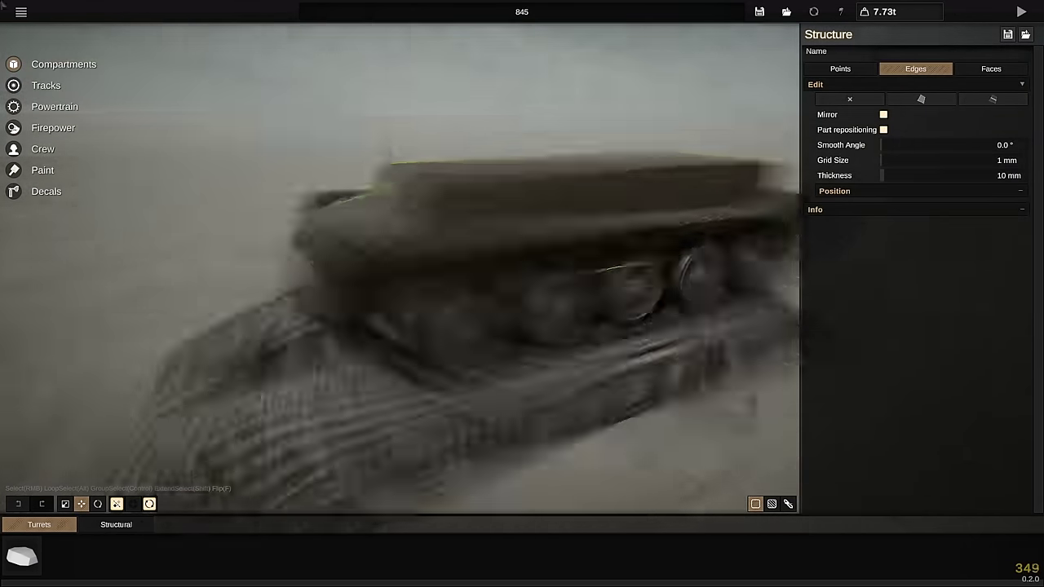
# Select the superstructure roof's front edge and move it along the hull to change the front plate's slope
pyautogui.moveTo(395, 229); pyautogui.dragTo(456, 235, button='middle')
pyautogui.rightClick(289, 244)
pyautogui.moveTo(288, 244); pyautogui.dragTo(471, 155, button='middle')
pyautogui.press('3')
pyautogui.press('2')
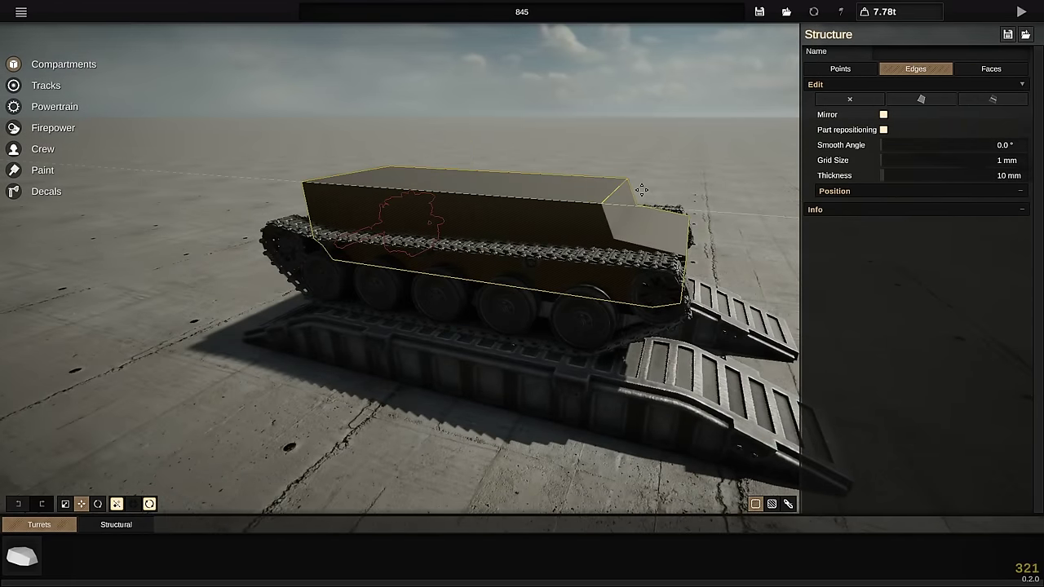
pyautogui.click(642, 190)
# Move the front idler wheel to a forward value of -816 mm and a height of 450 mm
pyautogui.scroll(-5, 641, 190)
pyautogui.scroll(5, 631, 109)
pyautogui.moveTo(631, 109); pyautogui.dragTo(399, 285, button='middle')
pyautogui.click(308, 296)
pyautogui.click(308, 296)
pyautogui.moveTo(375, 328); pyautogui.dragTo(330, 313)
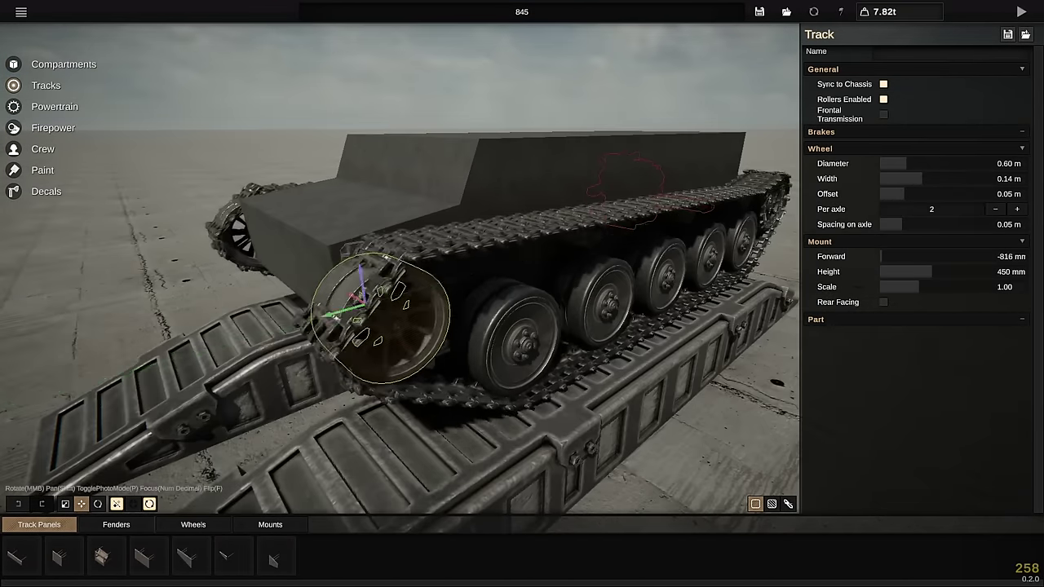
# Turn off length sync for the wheel array and shift the array along the hull
pyautogui.moveTo(457, 302); pyautogui.dragTo(326, 269, button='middle')
pyautogui.click(489, 222)
pyautogui.click(884, 349)
pyautogui.moveTo(653, 326); pyautogui.dragTo(490, 326, button='middle')
pyautogui.moveTo(644, 238); pyautogui.dragTo(610, 237)
# Move the rear drive sprocket to a forward value of 98 mm and a height of 211 mm
pyautogui.click(708, 252)
pyautogui.moveTo(708, 252); pyautogui.dragTo(692, 279)
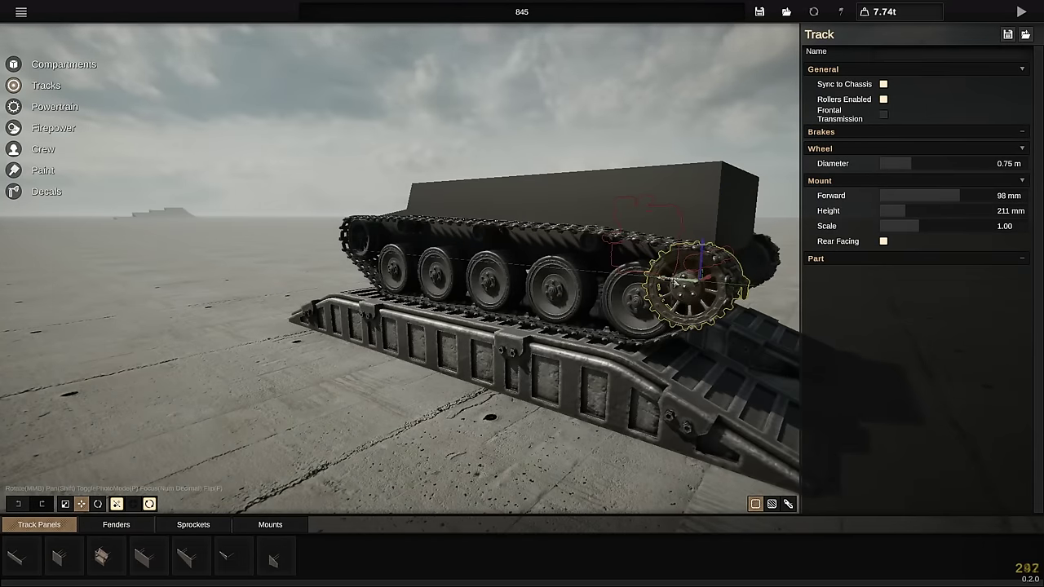
pyautogui.moveTo(521, 277); pyautogui.dragTo(604, 261, button='middle')
# Enlarge the road wheels and set the front idler's diameter to 0.82 m
pyautogui.click(596, 261)
pyautogui.moveTo(910, 166); pyautogui.dragTo(925, 166)
pyautogui.moveTo(505, 326); pyautogui.dragTo(619, 359, button='middle')
pyautogui.click(302, 226)
pyautogui.moveTo(896, 164); pyautogui.dragTo(915, 166)
pyautogui.moveTo(603, 326); pyautogui.dragTo(506, 310, button='middle')
# Reduce the spacing of the road wheel array so the wheels sit closer together
pyautogui.click(607, 277)
pyautogui.moveTo(899, 382); pyautogui.dragTo(893, 383)
pyautogui.moveTo(505, 302); pyautogui.dragTo(481, 326, button='middle')
pyautogui.click(375, 275)
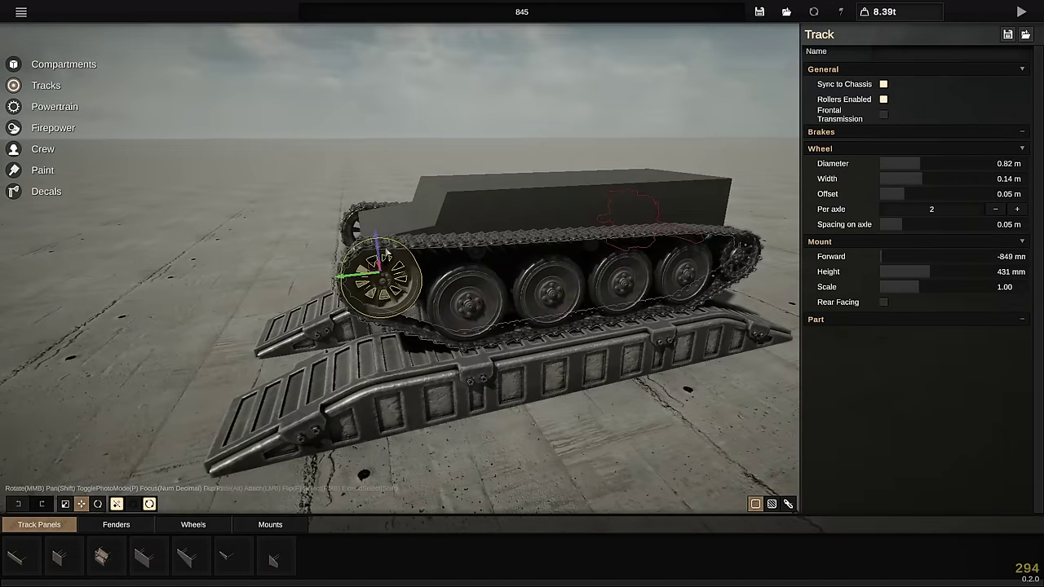
pyautogui.moveTo(391, 269); pyautogui.dragTo(587, 318, button='middle')
pyautogui.click(614, 253)
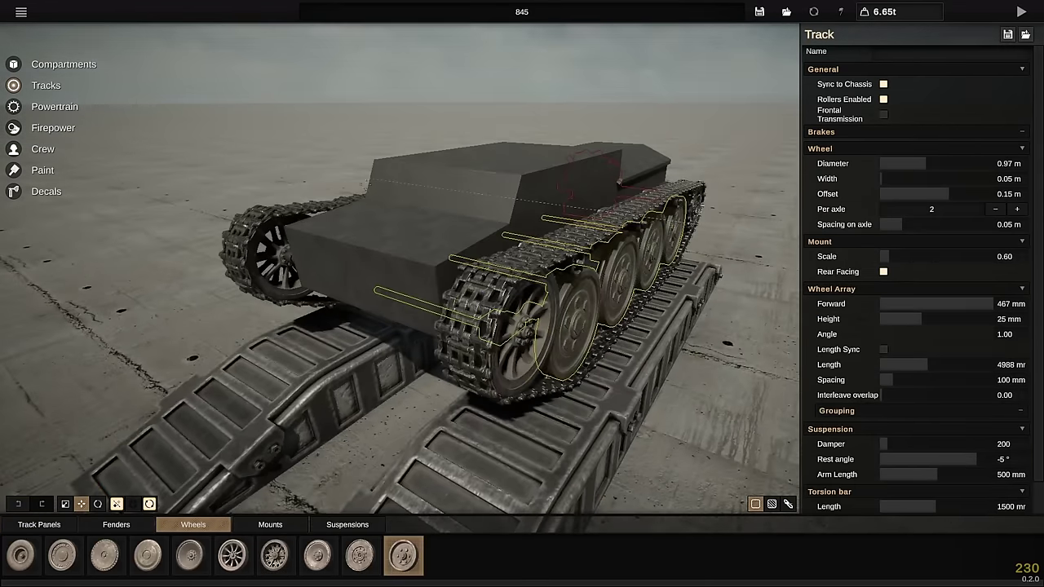
# Set the road wheels' mount scale to 0.53, suspension arm length to 422 mm and torsion bar length to 896 mm
pyautogui.moveTo(620, 183); pyautogui.dragTo(591, 229, button='middle')
pyautogui.scroll(-1, 924, 366)
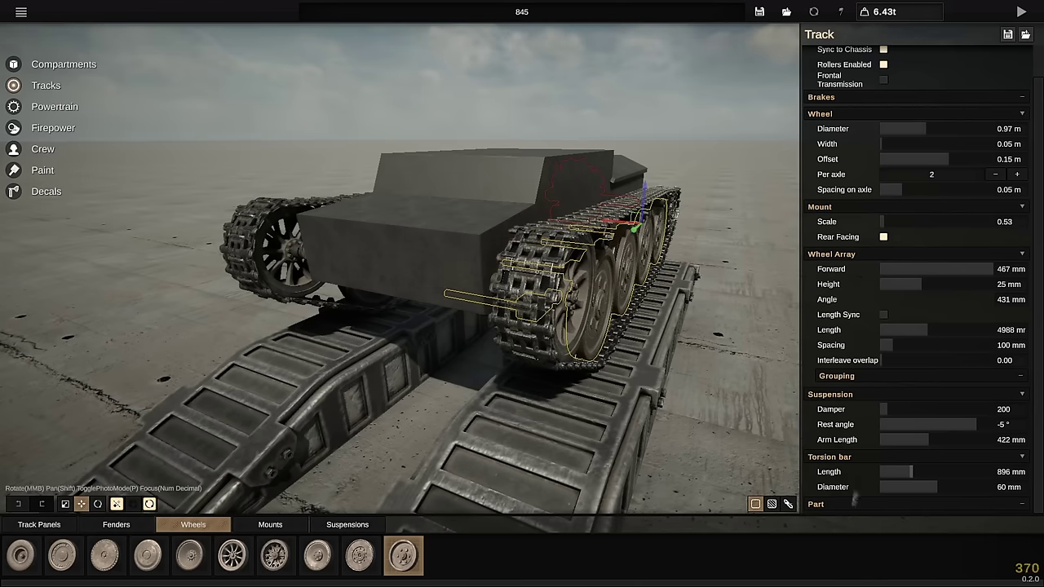
pyautogui.click(270, 524)
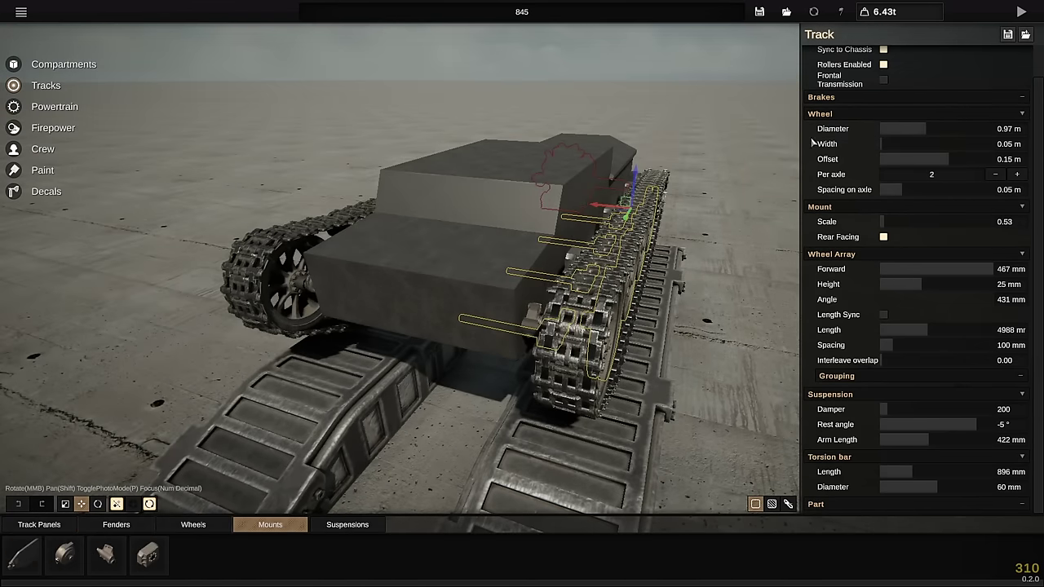
pyautogui.scroll(1, 896, 144)
# Make two small size increases to the selected running-gear part
pyautogui.moveTo(905, 114); pyautogui.dragTo(910, 116)
pyautogui.moveTo(685, 163); pyautogui.dragTo(603, 155, button='middle')
pyautogui.moveTo(907, 115); pyautogui.dragTo(910, 116)
pyautogui.click(682, 170)
pyautogui.moveTo(669, 147); pyautogui.dragTo(565, 296, button='middle')
# Return to editing the hull structure and group-select the faces of its raised rear end in face mode
pyautogui.click(566, 296)
pyautogui.scroll(5, 639, 214)
pyautogui.press('1')
pyautogui.scroll(-5, 514, 235)
pyautogui.moveTo(514, 235); pyautogui.dragTo(531, 170, button='middle')
pyautogui.rightClick(540, 313)
pyautogui.click(683, 170)
pyautogui.moveTo(683, 170); pyautogui.dragTo(620, 269, button='middle')
pyautogui.click(522, 163)
pyautogui.press('3')
pyautogui.keyDown('ctrl'); pyautogui.rightClick(562, 198); pyautogui.keyUp('ctrl')
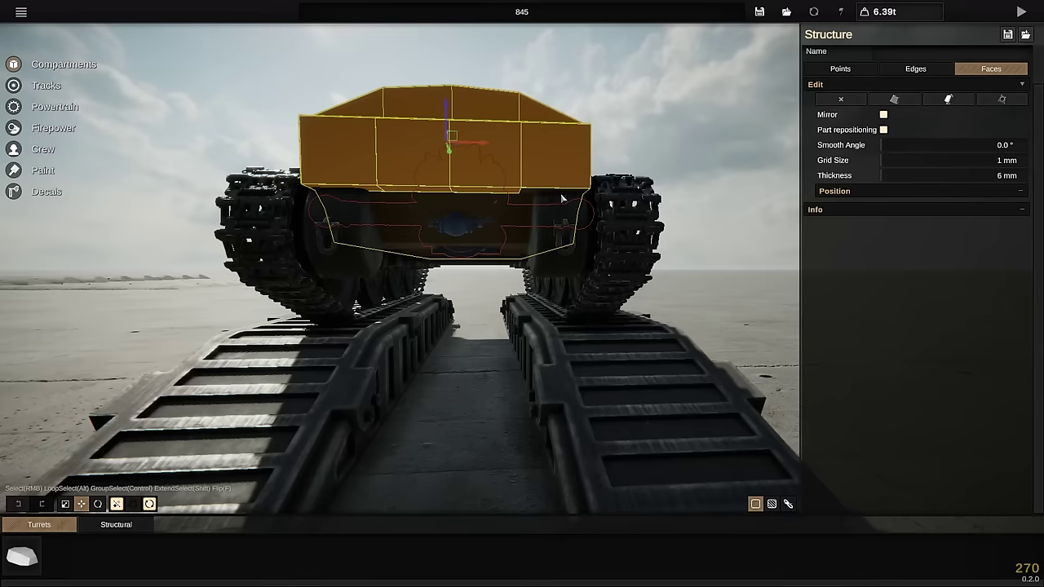
# Select the small faces on the underside of the hull's rear overhang
pyautogui.scroll(2, 545, 192)
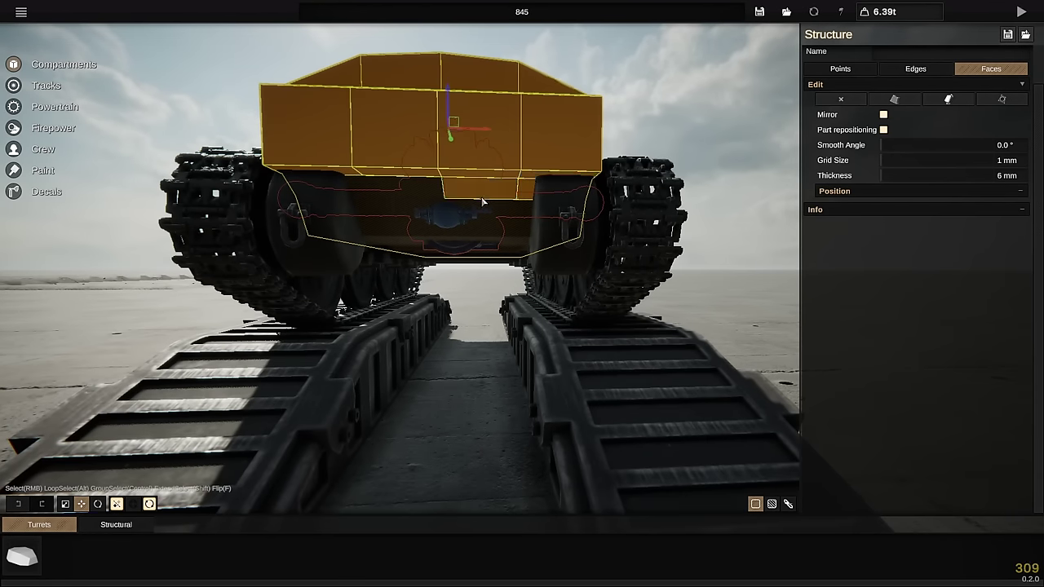
pyautogui.moveTo(266, 158); pyautogui.dragTo(485, 177, button='middle')
pyautogui.rightClick(483, 177)
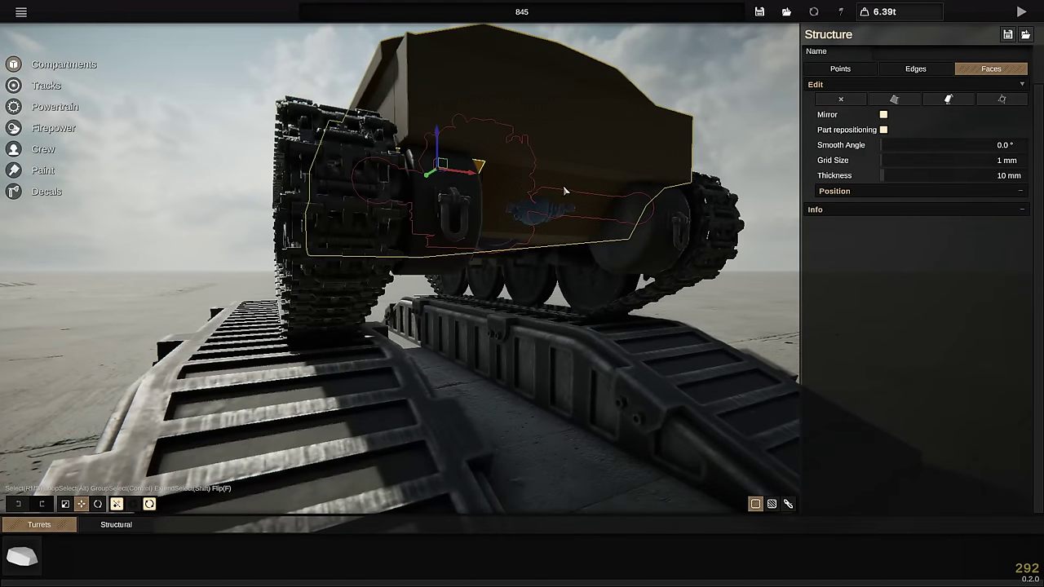
pyautogui.moveTo(610, 198); pyautogui.dragTo(608, 226, button='right')
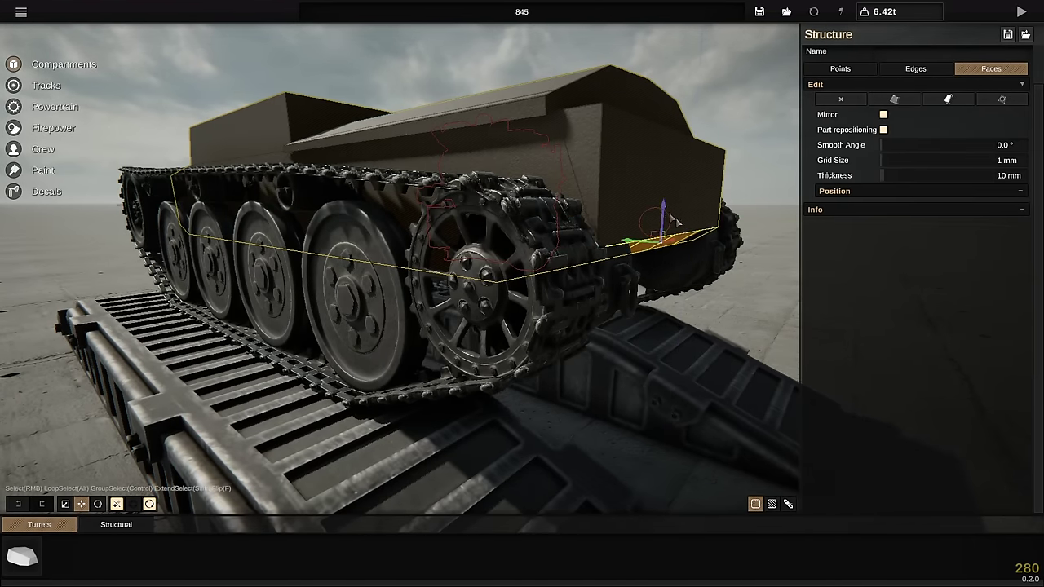
# Select single faces along the superstructure's sloped front plate
pyautogui.moveTo(675, 221); pyautogui.dragTo(547, 296, button='middle')
pyautogui.scroll(-5, 490, 294)
pyautogui.click(145, 287)
pyautogui.moveTo(146, 287); pyautogui.dragTo(490, 342, button='middle')
pyautogui.moveTo(392, 273); pyautogui.dragTo(677, 236, button='middle')
pyautogui.scroll(3, 514, 265)
pyautogui.click(513, 265)
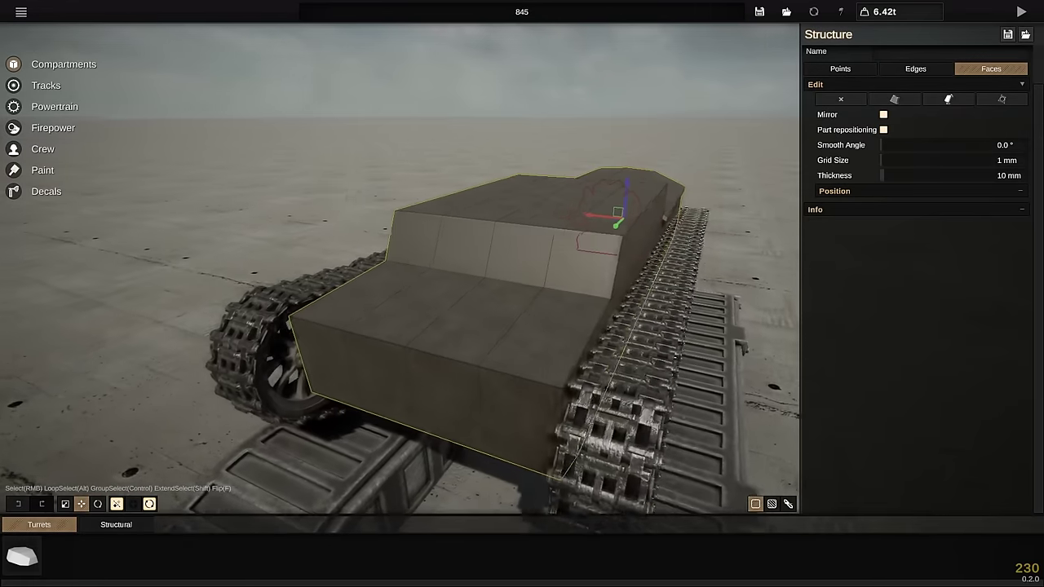
pyautogui.moveTo(294, 201); pyautogui.dragTo(351, 199, button='middle')
pyautogui.scroll(4, 351, 199)
pyautogui.scroll(-4, 351, 199)
pyautogui.rightClick(484, 259)
pyautogui.rightClick(562, 249)
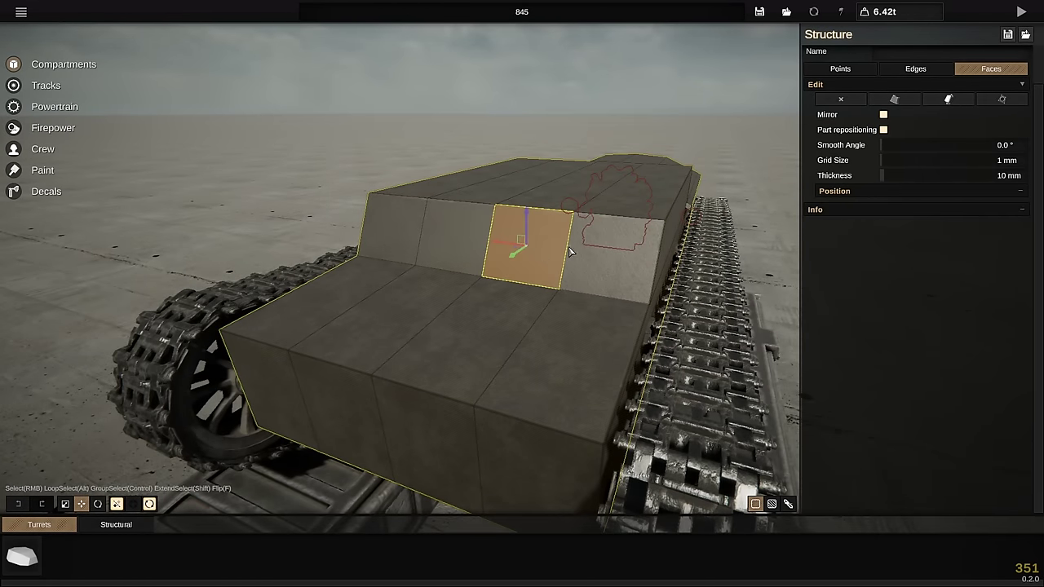
pyautogui.rightClick(613, 259)
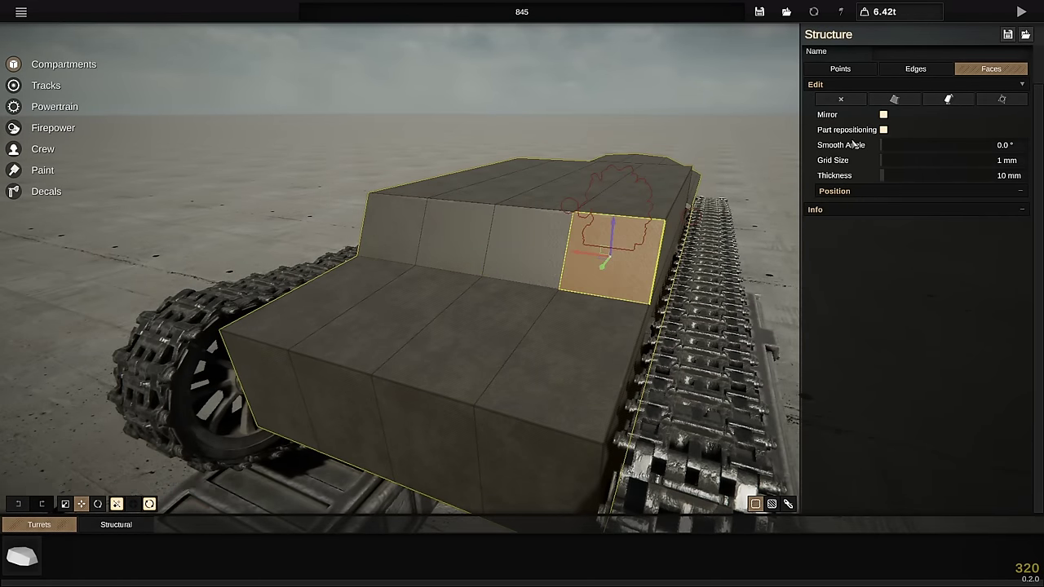
# In edge mode, select the edges along the top of the hull's nose plate and lower them slightly
pyautogui.click(929, 71)
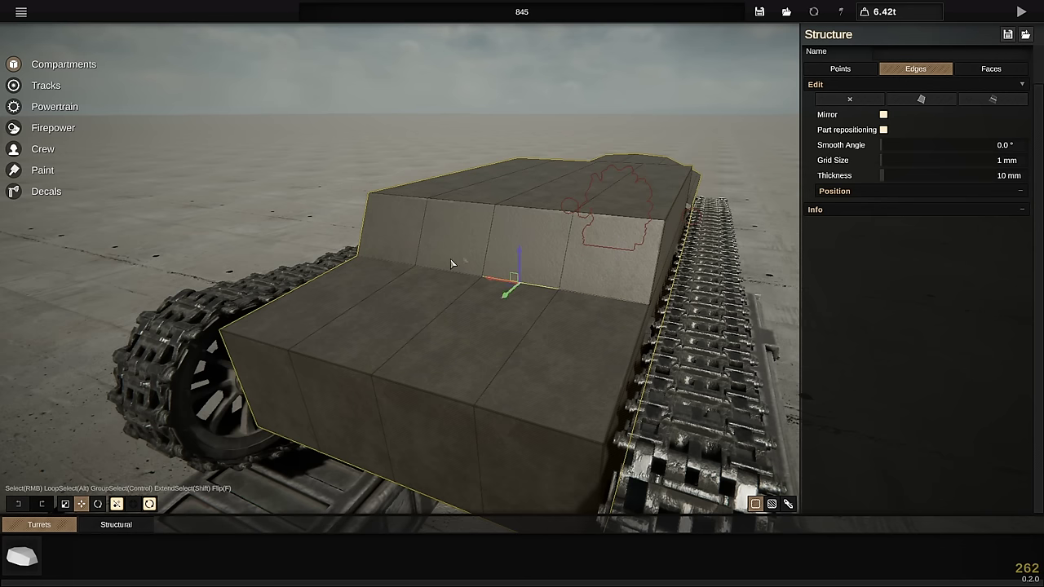
pyautogui.rightClick(467, 375)
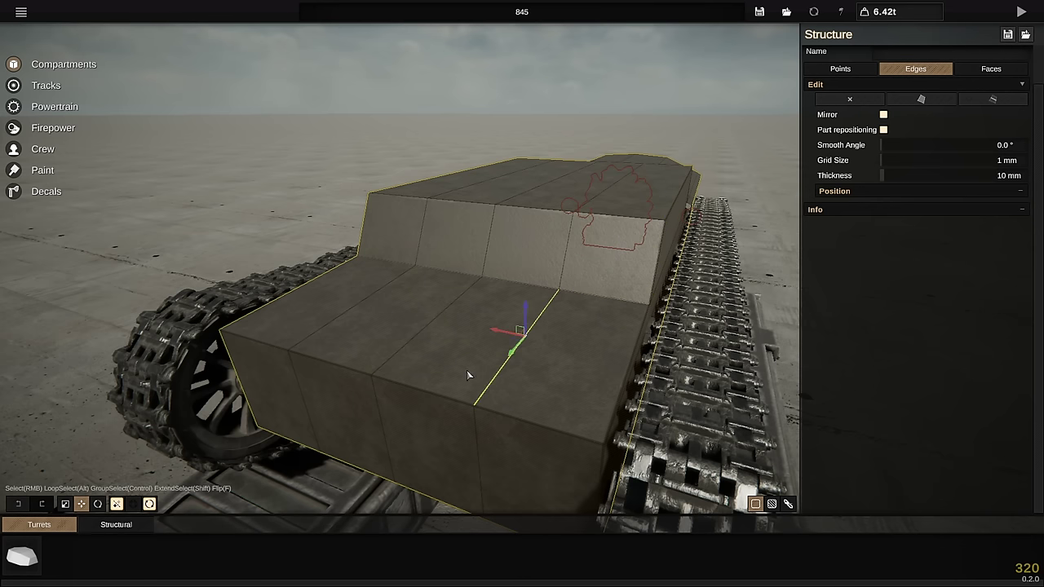
pyautogui.rightClick(530, 423)
pyautogui.moveTo(566, 417); pyautogui.dragTo(236, 265, button='middle')
pyautogui.scroll(-5, 571, 274)
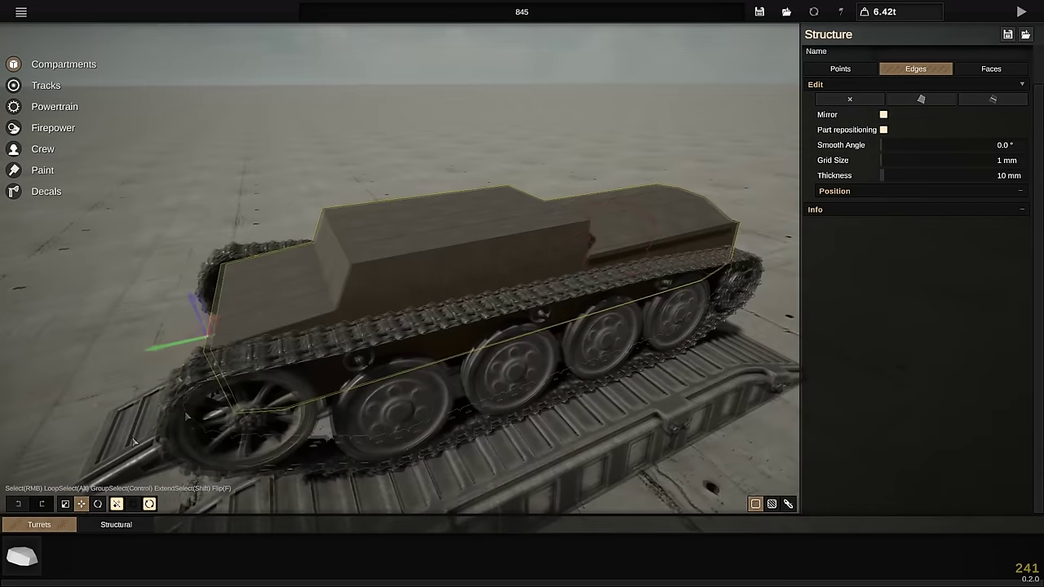
pyautogui.moveTo(630, 277); pyautogui.dragTo(995, 547, button='middle')
pyautogui.scroll(-3, 341, 219)
pyautogui.moveTo(418, 307); pyautogui.dragTo(440, 270, button='middle')
pyautogui.moveTo(665, 256); pyautogui.dragTo(380, 326, button='middle')
pyautogui.scroll(5, 312, 252)
pyautogui.keyDown('shift'); pyautogui.rightClick(410, 296); pyautogui.keyUp('shift')
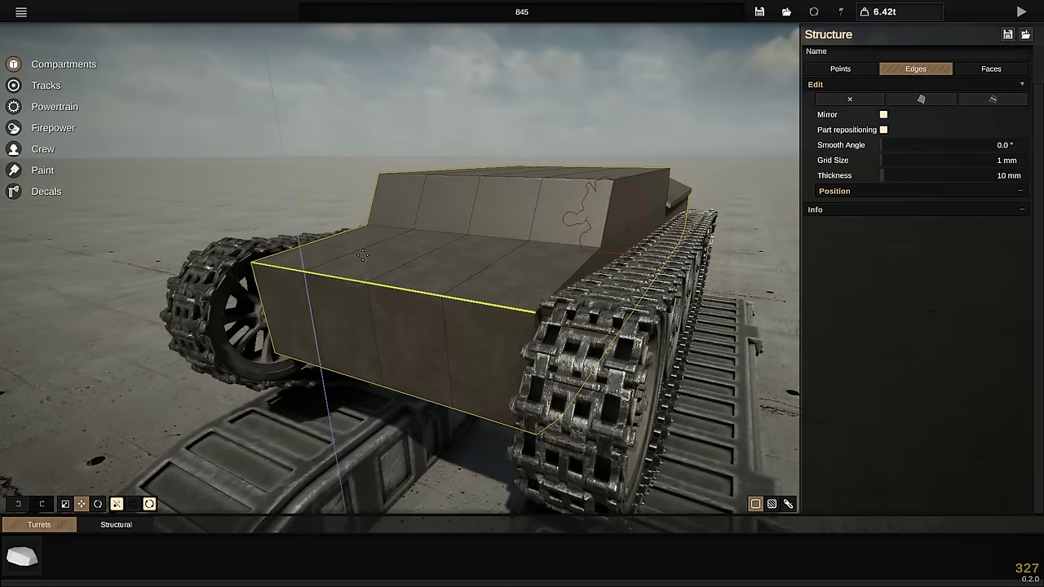
pyautogui.moveTo(363, 255); pyautogui.dragTo(364, 281)
# Return to face mode and select all faces of the hull's nose plate
pyautogui.click(990, 69)
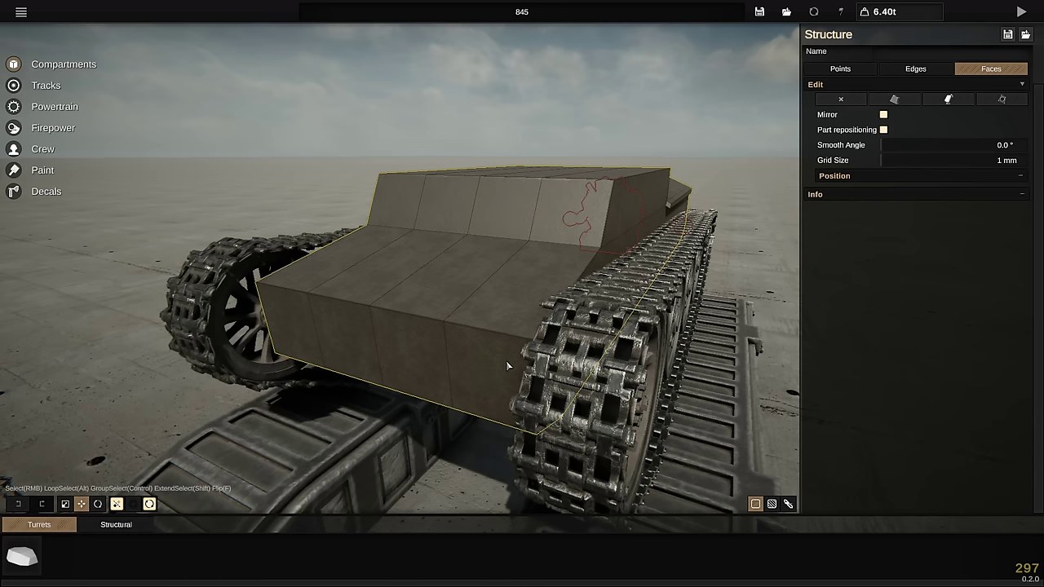
pyautogui.rightClick(505, 361)
pyautogui.keyDown('shift'); pyautogui.rightClick(358, 341); pyautogui.keyUp('shift')
pyautogui.moveTo(426, 362); pyautogui.dragTo(147, 310, button='middle')
pyautogui.scroll(-5, 208, 280)
pyautogui.scroll(-2, 298, 273)
pyautogui.moveTo(619, 253); pyautogui.dragTo(981, 346, button='middle')
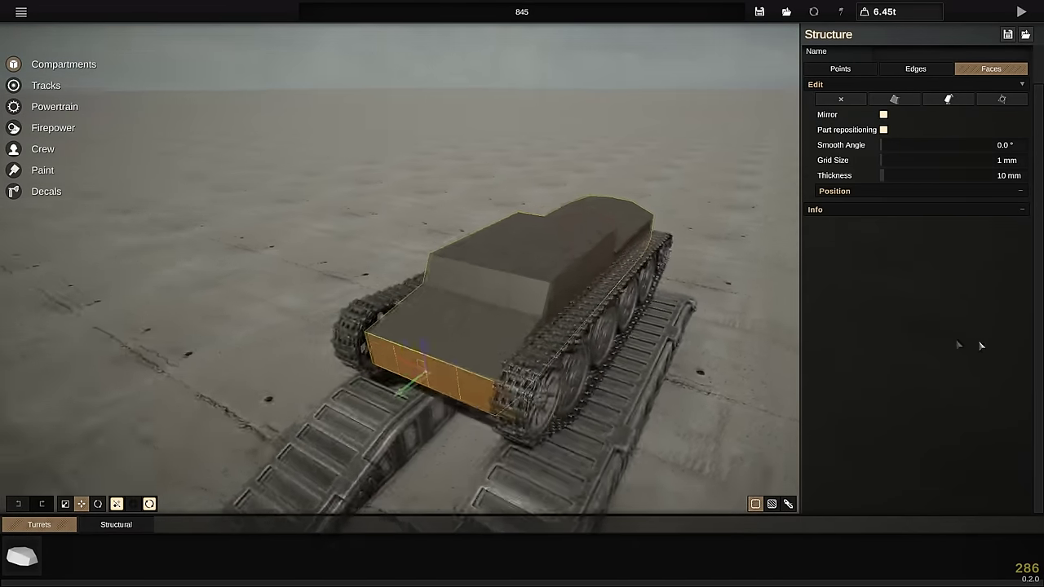
pyautogui.scroll(3, 407, 284)
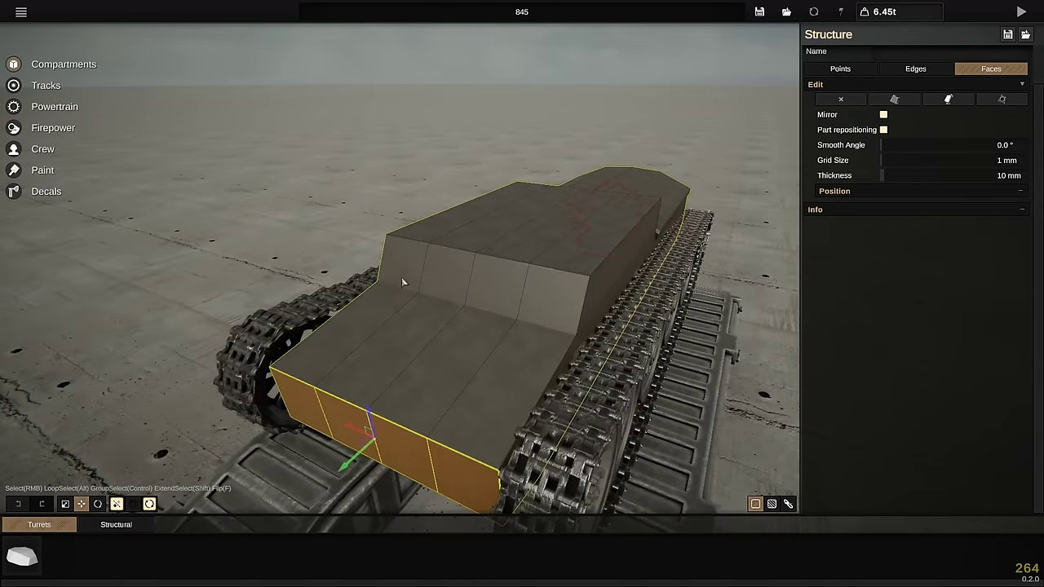
# Rotate the nose plate's faces slightly about the hull's transverse axis to change the plate's slope
pyautogui.rightClick(406, 283)
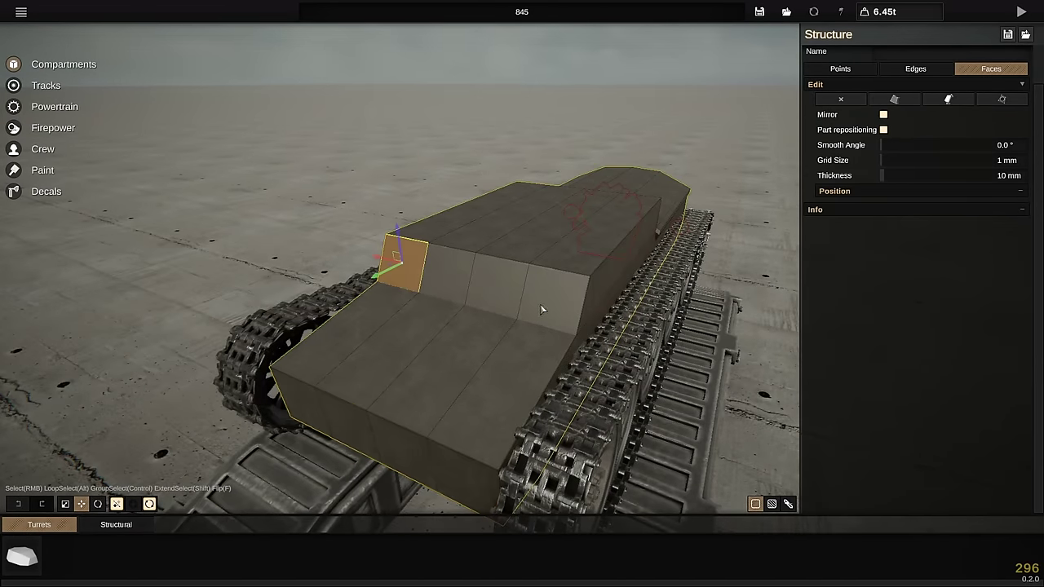
pyautogui.moveTo(419, 291)
pyautogui.mouseDown(button='middle')
pyautogui.moveTo(415, 204)
pyautogui.moveTo(476, 58)
pyautogui.moveTo(429, 202)
pyautogui.moveTo(309, 202)
pyautogui.moveTo(401, 293)
pyautogui.mouseUp(button='middle')
pyautogui.rightClick(405, 295)
pyautogui.moveTo(526, 314); pyautogui.dragTo(440, 343, button='middle')
pyautogui.click(98, 503)
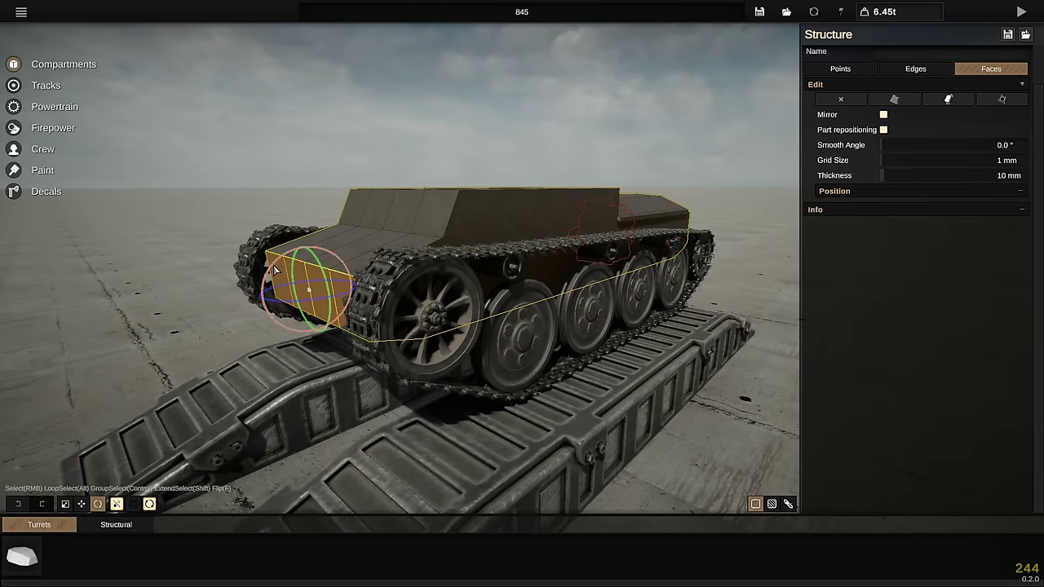
pyautogui.moveTo(283, 259); pyautogui.dragTo(278, 256)
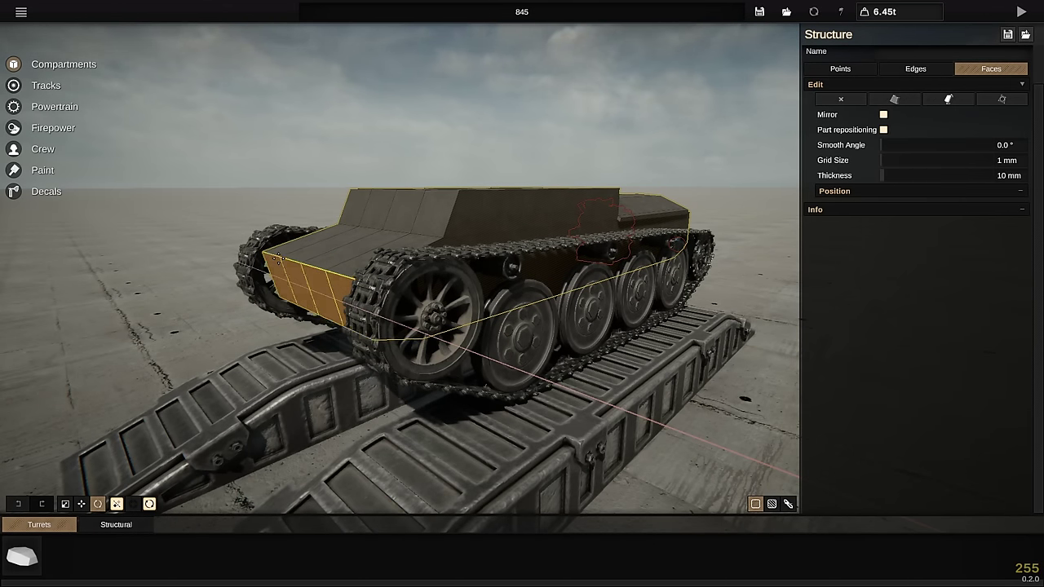
pyautogui.moveTo(281, 254); pyautogui.dragTo(281, 255)
# Deselect the hull structure and examine the vehicle's overall shape from several sides
pyautogui.moveTo(281, 254); pyautogui.dragTo(330, 249, button='middle')
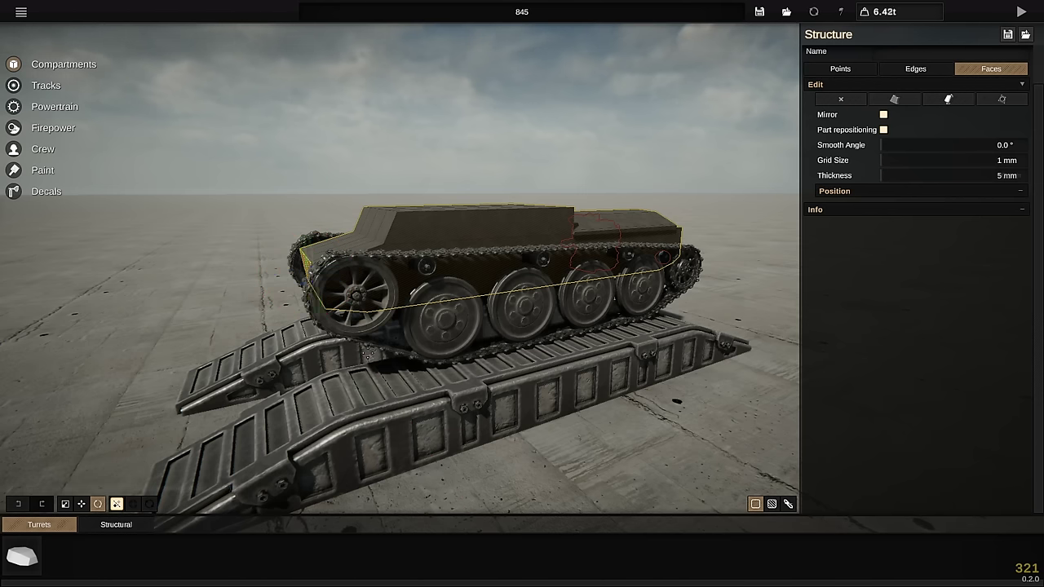
pyautogui.moveTo(342, 363); pyautogui.dragTo(602, 457, button='middle')
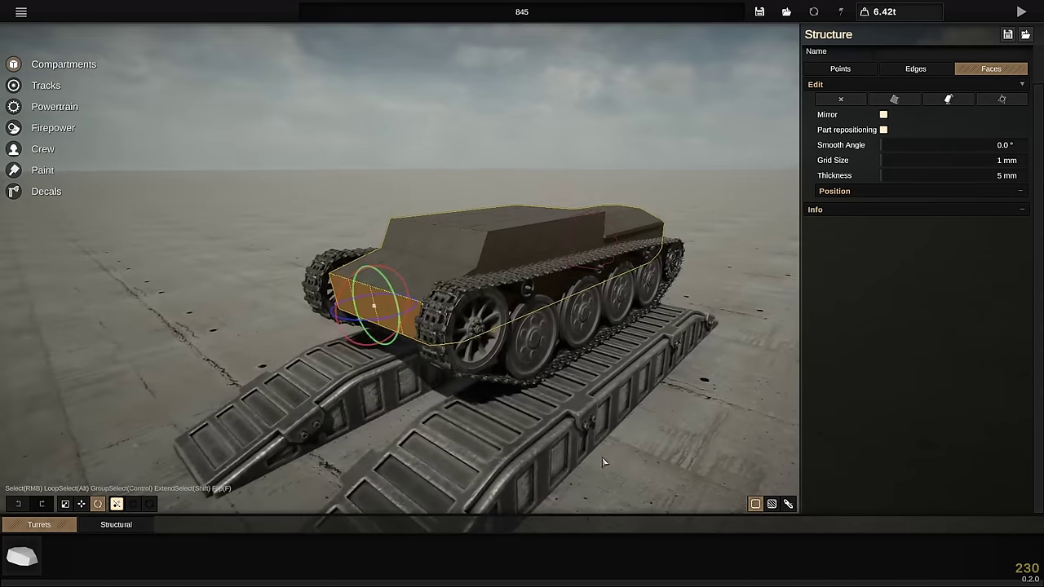
pyautogui.click(462, 443)
pyautogui.moveTo(188, 424); pyautogui.dragTo(332, 421, button='middle')
pyautogui.scroll(-5, 171, 386)
pyautogui.scroll(4, 275, 398)
pyautogui.scroll(-5, 691, 300)
pyautogui.moveTo(691, 300); pyautogui.dragTo(345, 187, button='middle')
pyautogui.moveTo(242, 285); pyautogui.dragTo(582, 291, button='middle')
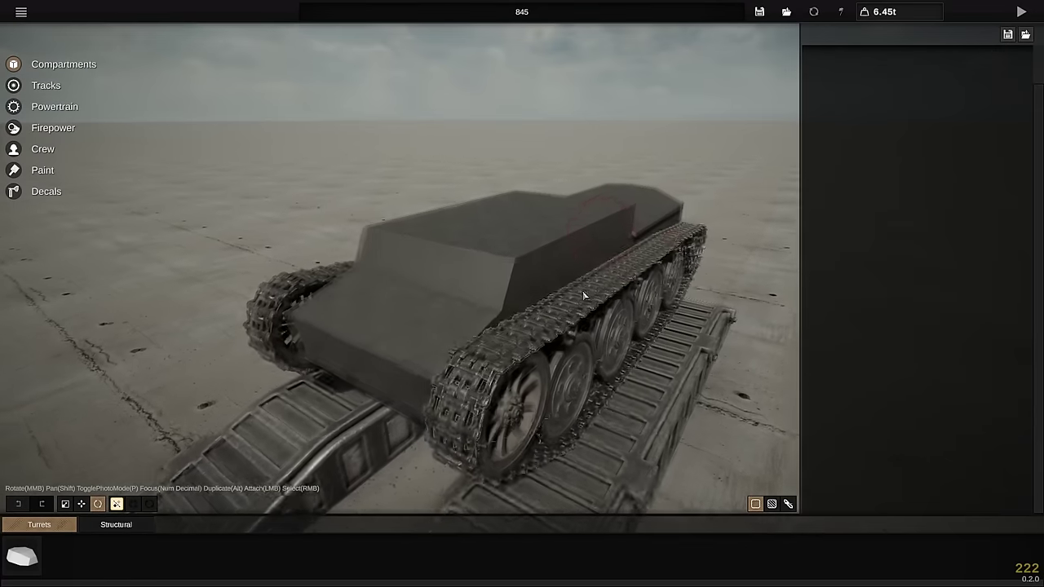
# Reopen the hull structure and select the superstructure's sloped front faces with the Move tool active
pyautogui.click(433, 282)
pyautogui.rightClick(364, 253)
pyautogui.keyDown('shift'); pyautogui.rightClick(475, 278); pyautogui.keyUp('shift')
pyautogui.moveTo(475, 278); pyautogui.dragTo(69, 261, button='middle')
pyautogui.click(81, 504)
pyautogui.moveTo(393, 321); pyautogui.dragTo(341, 349, button='middle')
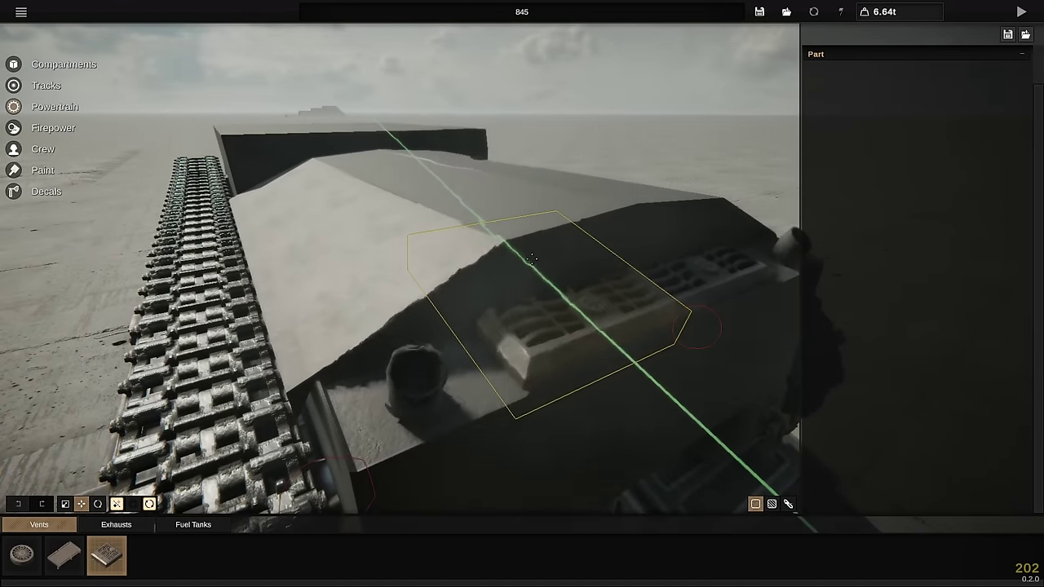
# Place the vent grille on the rear engine deck between the exhausts and fine-tune its height
pyautogui.click(549, 275)
pyautogui.moveTo(549, 274); pyautogui.dragTo(200, 274, button='middle')
pyautogui.press('e')
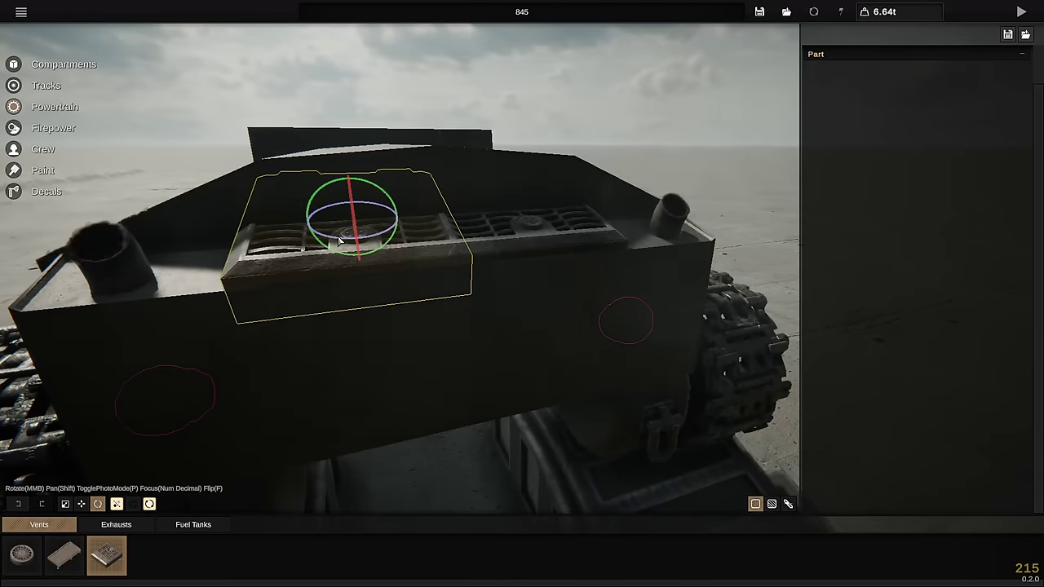
pyautogui.click(149, 504)
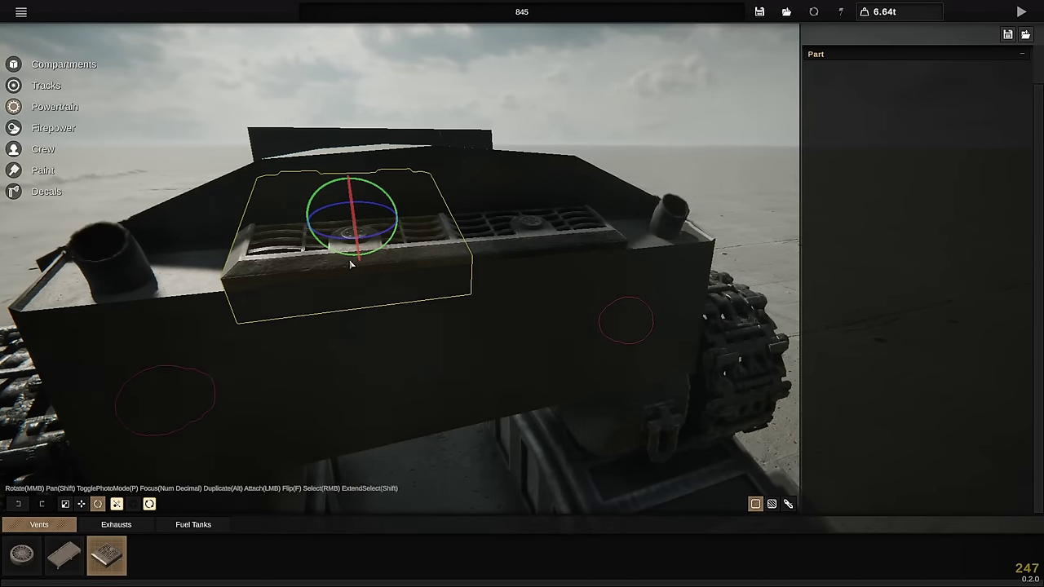
pyautogui.moveTo(344, 267); pyautogui.dragTo(155, 392, button='middle')
pyautogui.click(80, 504)
pyautogui.moveTo(405, 292); pyautogui.dragTo(405, 287)
pyautogui.click(634, 178)
pyautogui.scroll(-4, 604, 196)
pyautogui.moveTo(457, 225); pyautogui.dragTo(652, 196, button='middle')
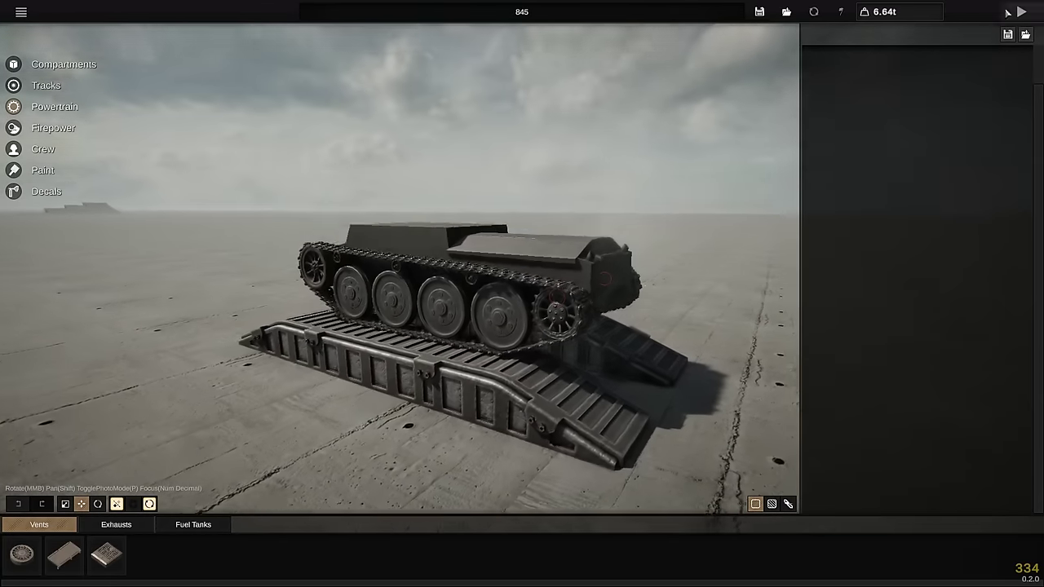
# Add a flat strutted fender from the track fenders category above the front of the track
pyautogui.moveTo(522, 73); pyautogui.dragTo(591, 175, button='middle')
pyautogui.scroll(3, 573, 49)
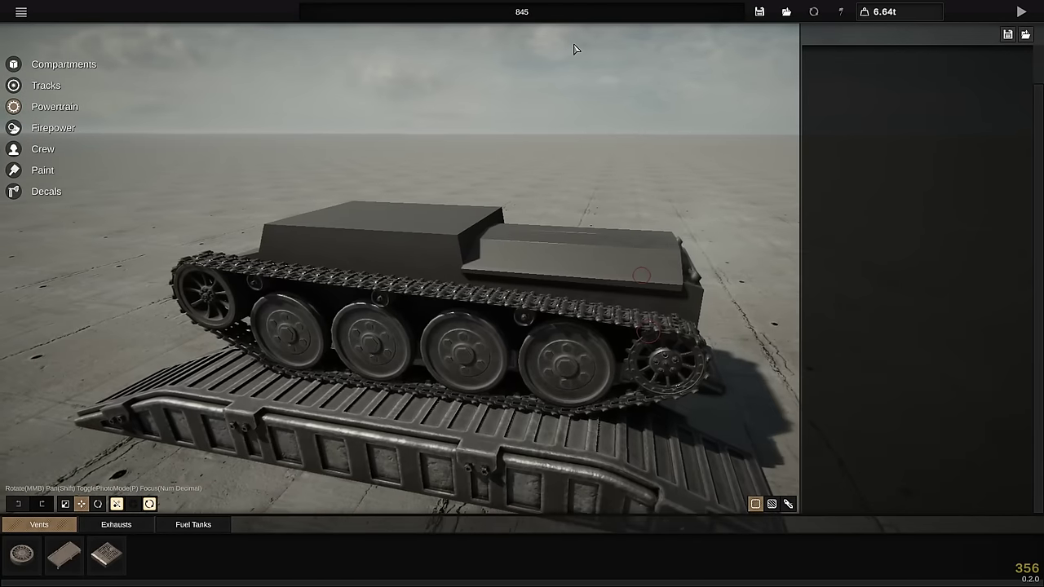
pyautogui.moveTo(650, 54); pyautogui.dragTo(128, 206, button='middle')
pyautogui.moveTo(178, 184); pyautogui.dragTo(90, 245, button='middle')
pyautogui.click(46, 86)
pyautogui.click(116, 524)
pyautogui.scroll(3, 315, 455)
pyautogui.scroll(-3, 314, 455)
pyautogui.click(271, 556)
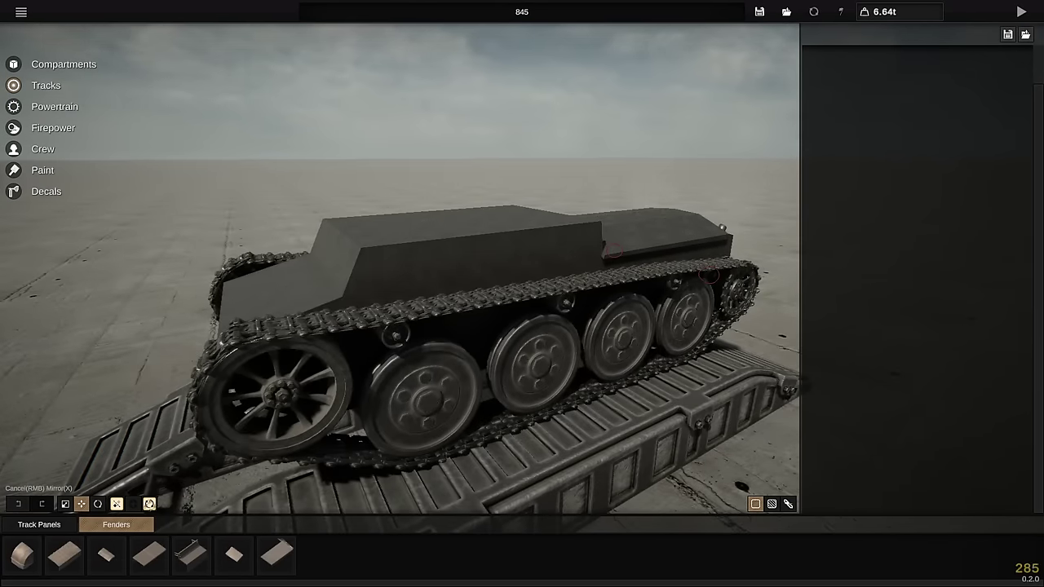
pyautogui.click(415, 291)
pyautogui.moveTo(415, 292); pyautogui.dragTo(775, 255, button='middle')
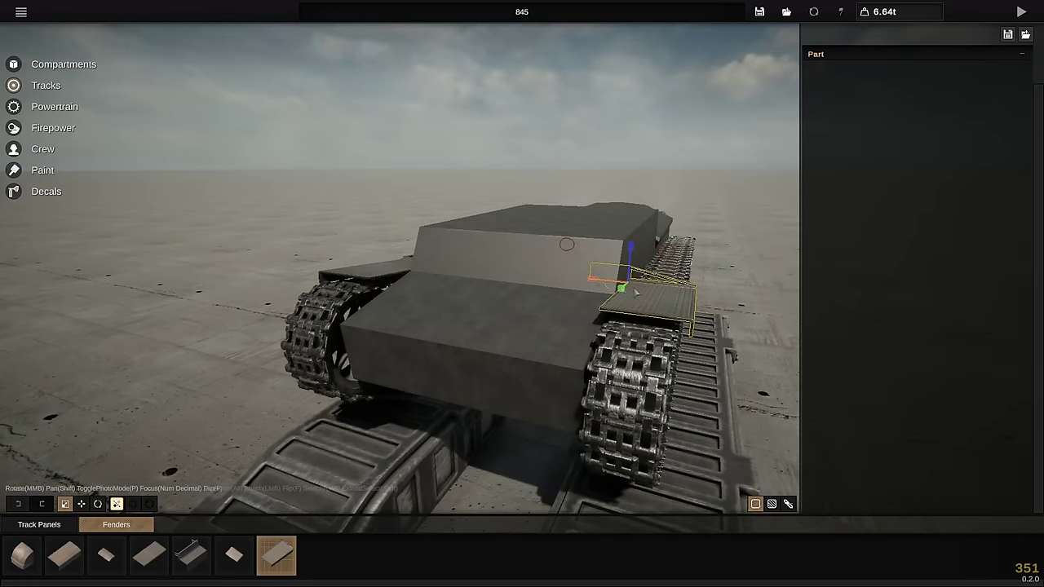
# Try to extend the fender rearward by placing copies of it end to end along the track
pyautogui.moveTo(604, 282); pyautogui.dragTo(75, 279, button='middle')
pyautogui.press('r')
pyautogui.press('g')
pyautogui.scroll(-3, 322, 250)
pyautogui.click(405, 255)
pyautogui.moveTo(405, 255); pyautogui.dragTo(436, 370, button='middle')
pyautogui.scroll(3, 436, 371)
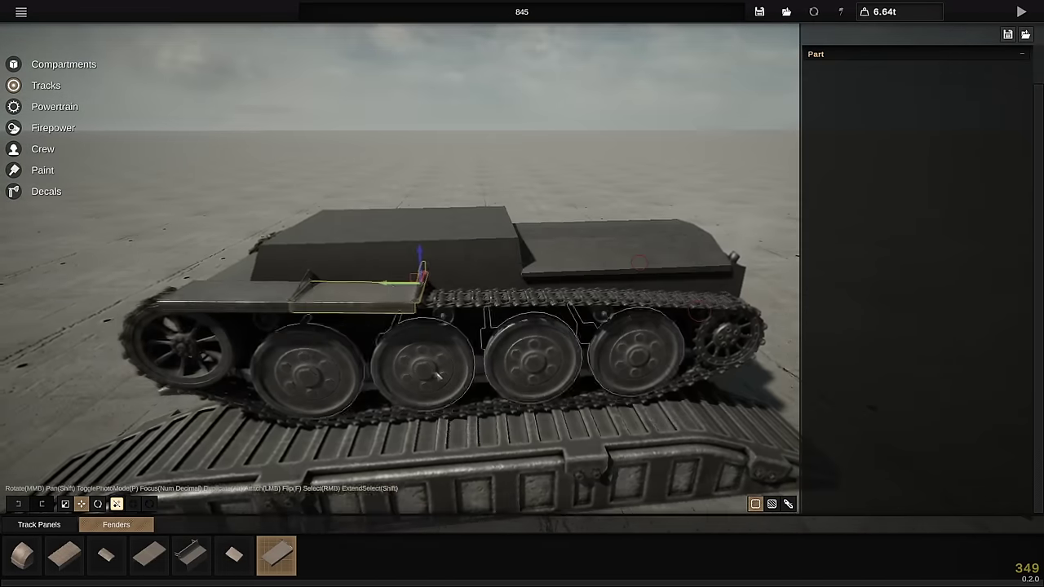
pyautogui.click(562, 287)
pyautogui.moveTo(563, 287); pyautogui.dragTo(499, 281, button='middle')
pyautogui.click(63, 65)
pyautogui.click(42, 150)
pyautogui.moveTo(326, 285); pyautogui.dragTo(451, 350, button='middle')
pyautogui.press('Escape')
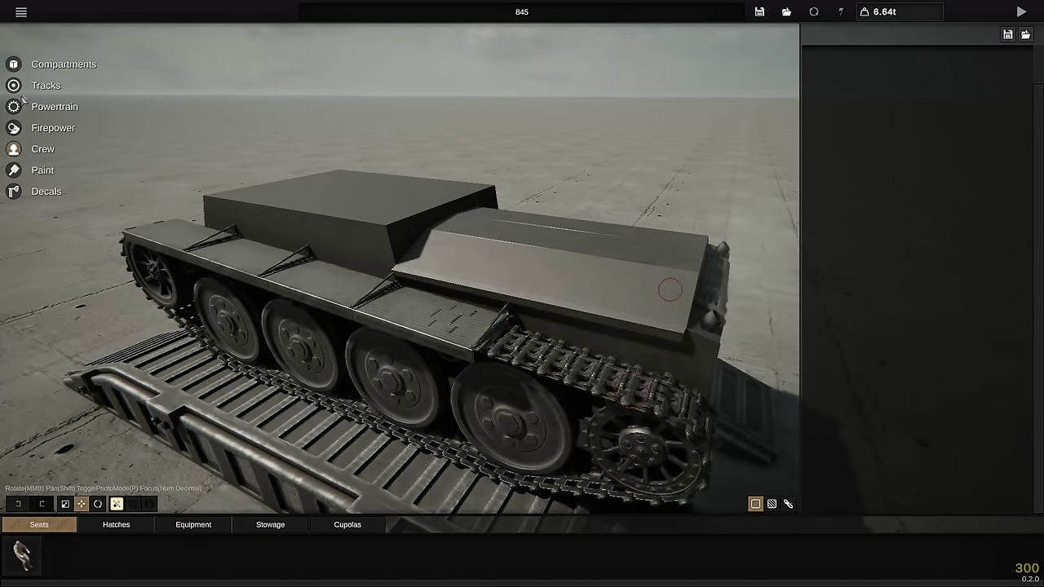
pyautogui.click(18, 88)
pyautogui.click(39, 524)
pyautogui.click(116, 524)
# Move the front fender section to the rear of the track above the sprocket and adjust its height and position
pyautogui.moveTo(489, 343); pyautogui.dragTo(361, 239, button='middle')
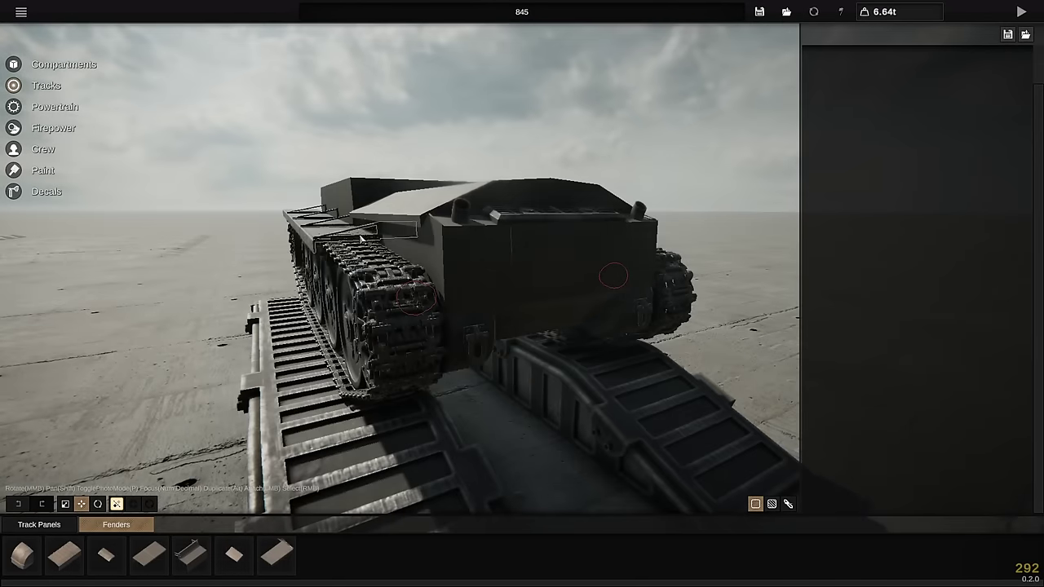
pyautogui.moveTo(175, 241); pyautogui.dragTo(367, 244, button='middle')
pyautogui.click(228, 247)
pyautogui.press('r')
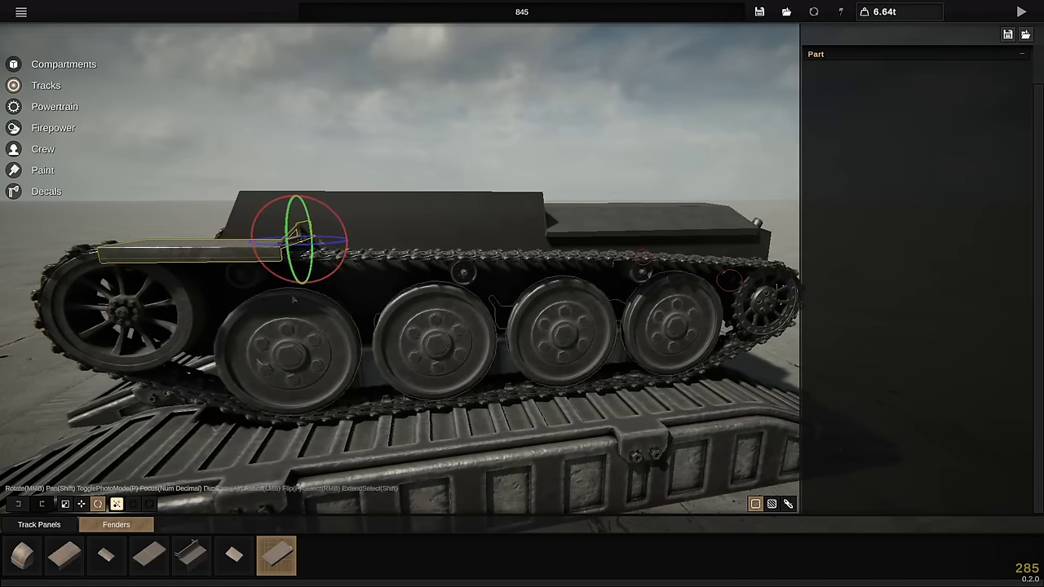
pyautogui.moveTo(649, 275); pyautogui.dragTo(619, 301, button='middle')
pyautogui.scroll(-3, 327, 300)
pyautogui.scroll(3, 245, 326)
pyautogui.moveTo(699, 282); pyautogui.dragTo(700, 269)
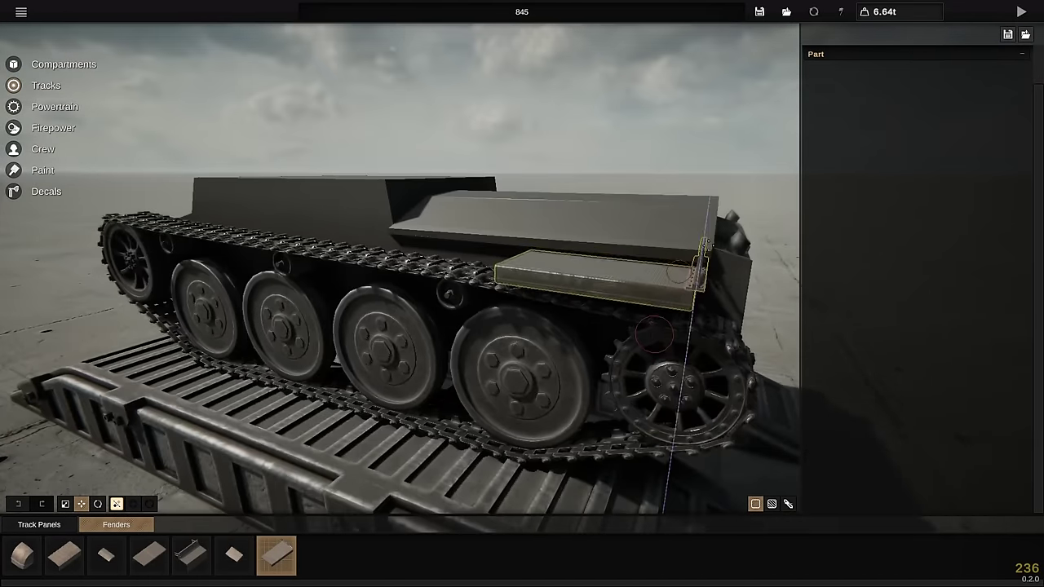
pyautogui.moveTo(700, 269); pyautogui.dragTo(693, 233, button='middle')
pyautogui.moveTo(689, 228); pyautogui.dragTo(725, 228)
# Duplicate the rear fender section forward along the top of the track
pyautogui.moveTo(725, 229); pyautogui.dragTo(770, 314, button='middle')
pyautogui.keyDown('shift'); pyautogui.moveTo(771, 313); pyautogui.dragTo(659, 303); pyautogui.keyUp('shift')
pyautogui.moveTo(659, 304); pyautogui.dragTo(635, 235, button='middle')
pyautogui.scroll(-2, 636, 235)
pyautogui.keyDown('shift'); pyautogui.moveTo(643, 238); pyautogui.dragTo(537, 237); pyautogui.keyUp('shift')
pyautogui.scroll(-2, 537, 237)
pyautogui.moveTo(537, 237); pyautogui.dragTo(711, 245, button='middle')
pyautogui.scroll(3, 712, 240)
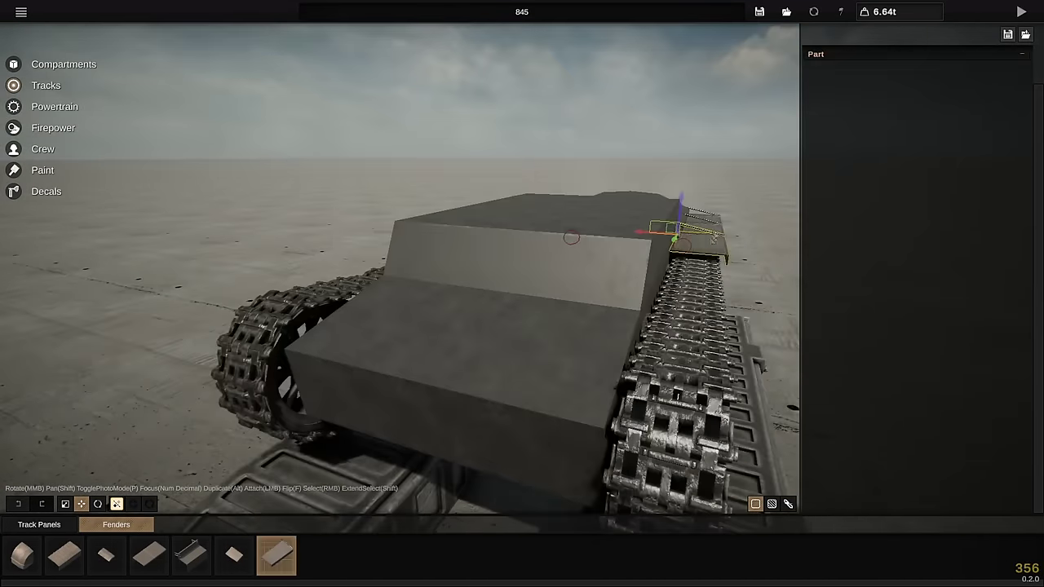
# Adjust the fender sections with the Scale tool to fit over the rear track run, checking them from several angles
pyautogui.moveTo(571, 238); pyautogui.dragTo(665, 220, button='middle')
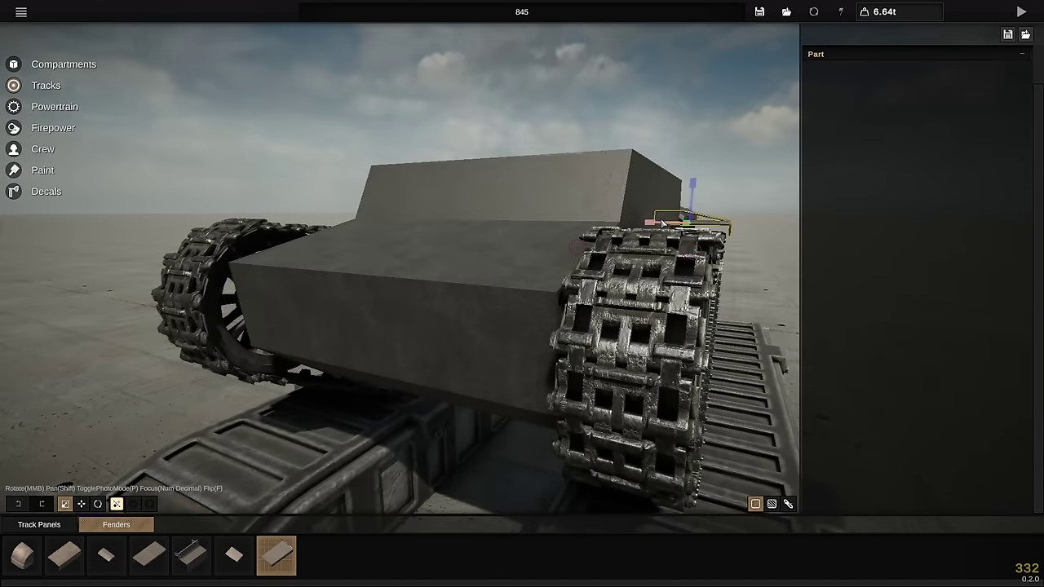
pyautogui.moveTo(712, 167); pyautogui.dragTo(637, 252, button='middle')
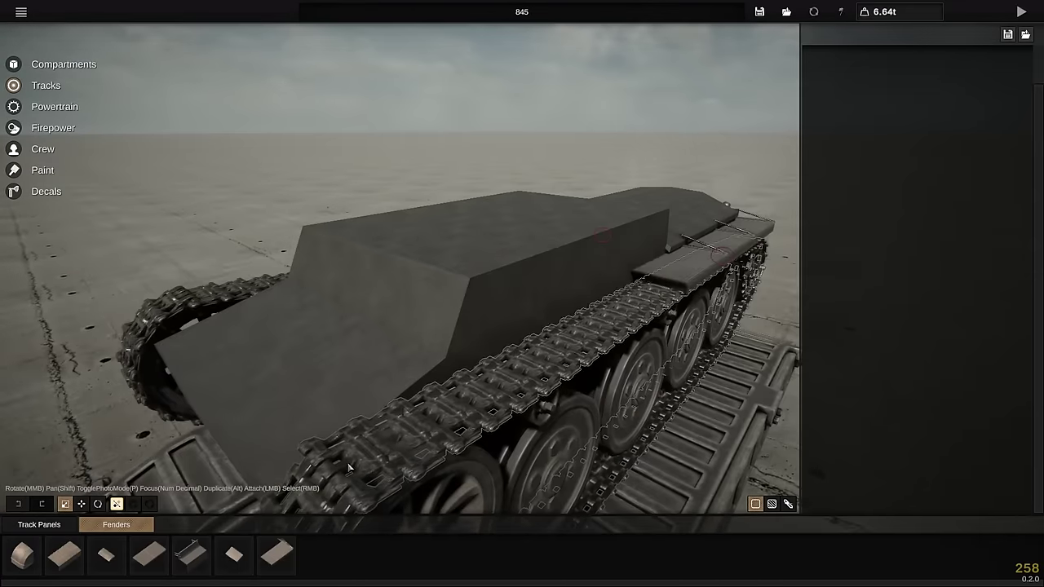
pyautogui.scroll(-3, 642, 261)
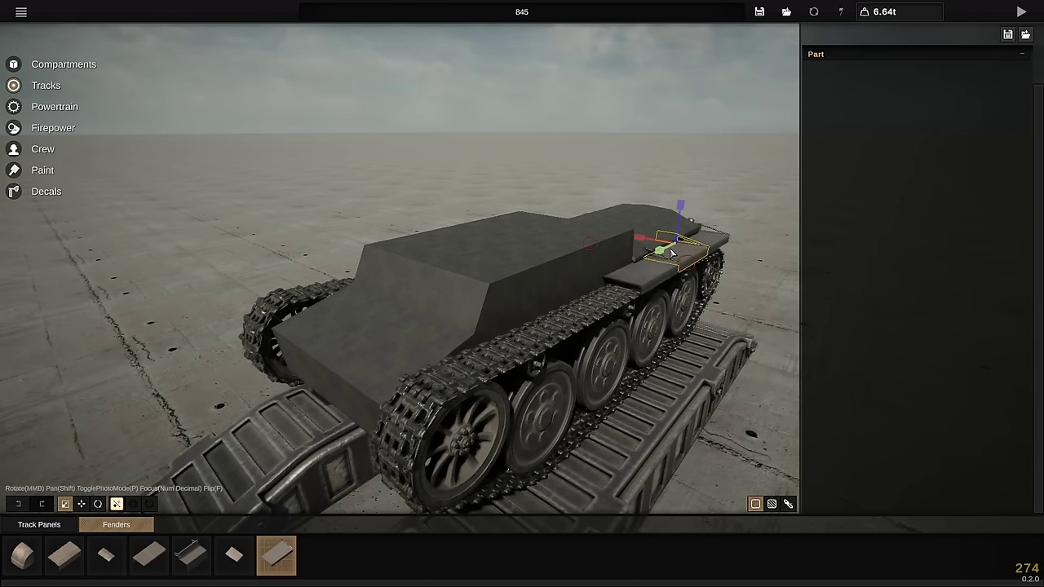
pyautogui.moveTo(714, 181); pyautogui.dragTo(765, 182, button='middle')
pyautogui.moveTo(528, 295); pyautogui.dragTo(699, 300, button='middle')
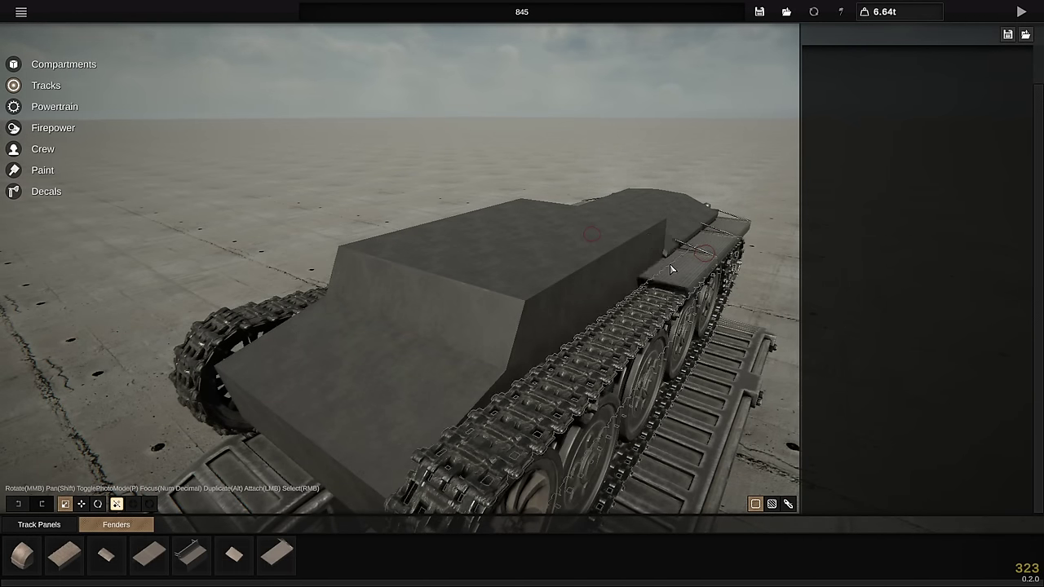
pyautogui.moveTo(679, 295); pyautogui.dragTo(478, 224, button='middle')
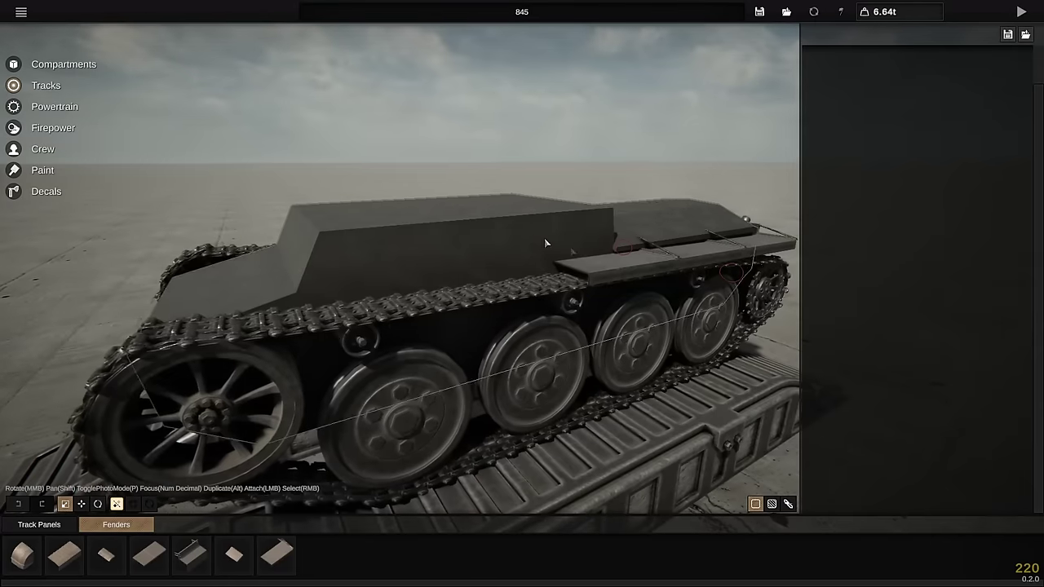
pyautogui.scroll(-3, 508, 281)
pyautogui.scroll(4, 536, 262)
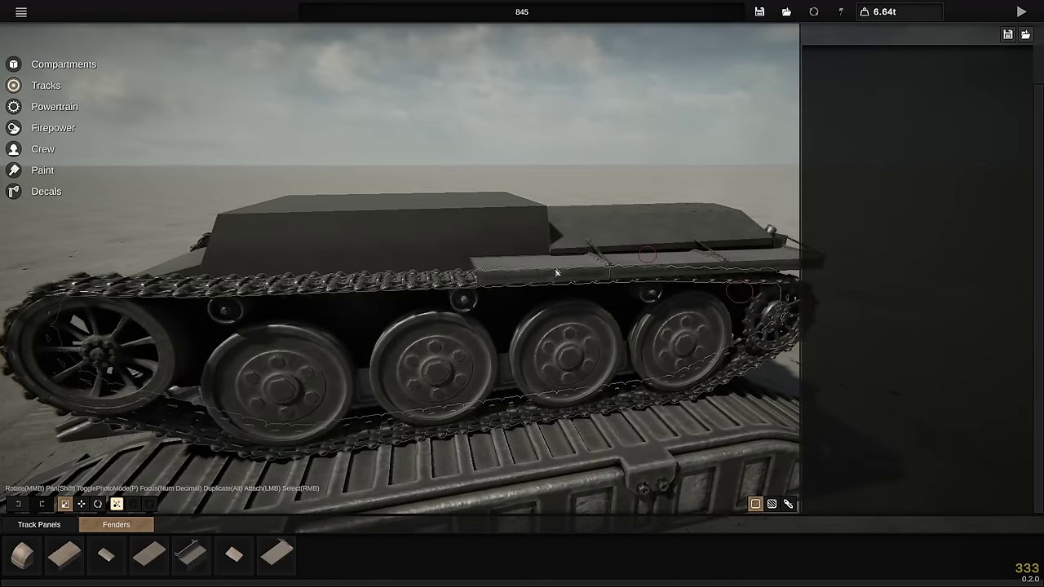
# Move the copied fender section forward along the track until it butts against the existing fender run
pyautogui.rightClick(554, 271)
pyautogui.moveTo(371, 251); pyautogui.dragTo(335, 228, button='middle')
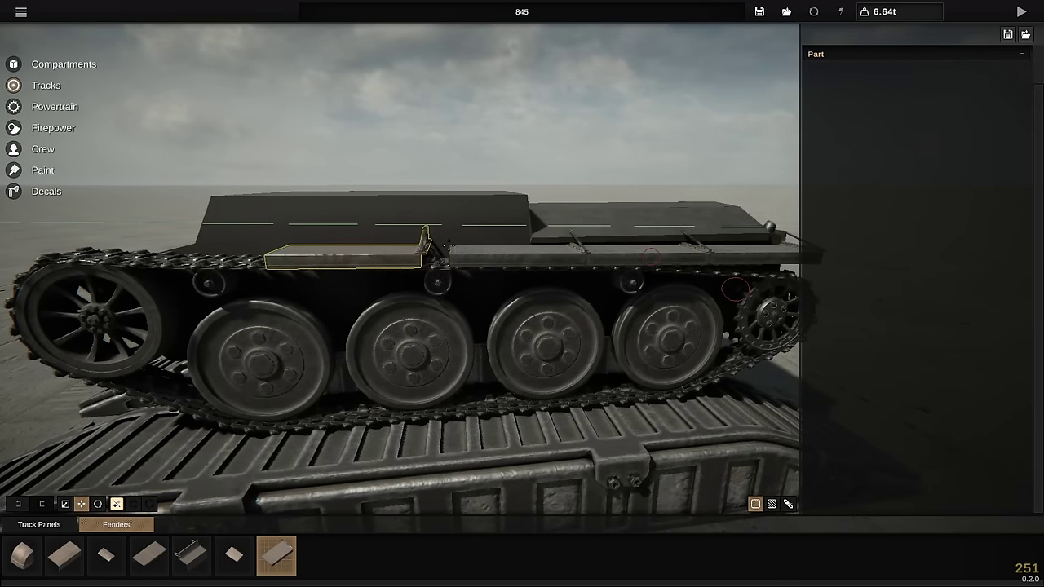
pyautogui.moveTo(462, 243); pyautogui.dragTo(469, 247)
pyautogui.moveTo(414, 225); pyautogui.dragTo(414, 221)
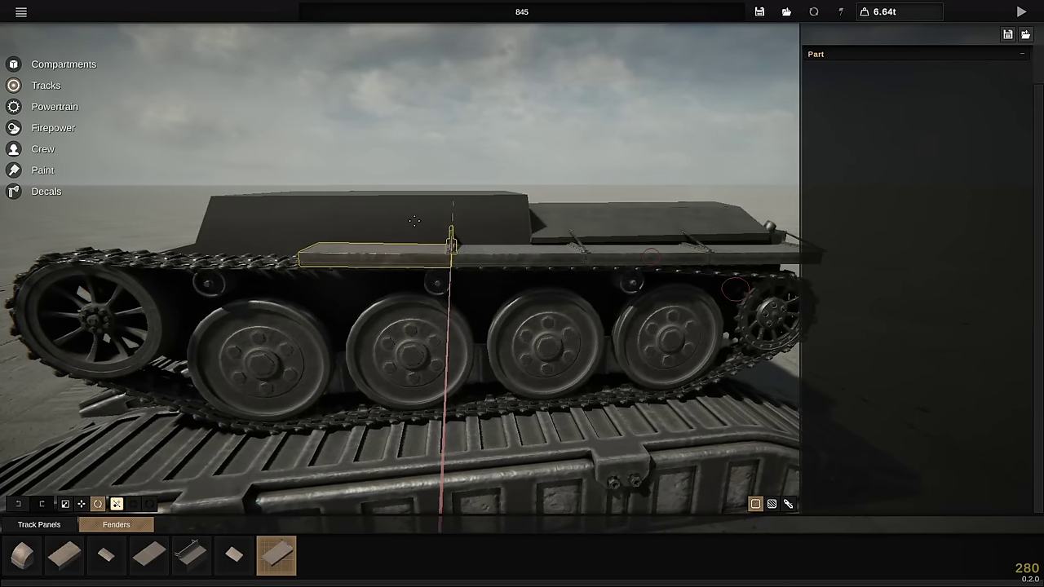
# Continue the fender forward with further sections placed end to end toward the front wheel
pyautogui.press('w')
pyautogui.moveTo(415, 221); pyautogui.dragTo(488, 195, button='middle')
pyautogui.keyDown('shift'); pyautogui.moveTo(453, 231); pyautogui.dragTo(320, 228); pyautogui.keyUp('shift')
pyautogui.moveTo(319, 228); pyautogui.dragTo(489, 261, button='middle')
pyautogui.keyDown('shift'); pyautogui.moveTo(494, 265); pyautogui.dragTo(407, 286); pyautogui.keyUp('shift')
# Adjust the foremost fender section over the front wheel with the Scale and Rotate tools, checking the whole fender run
pyautogui.press('r')
pyautogui.moveTo(416, 282); pyautogui.dragTo(396, 257, button='middle')
pyautogui.press('e')
pyautogui.moveTo(424, 249); pyautogui.dragTo(425, 254)
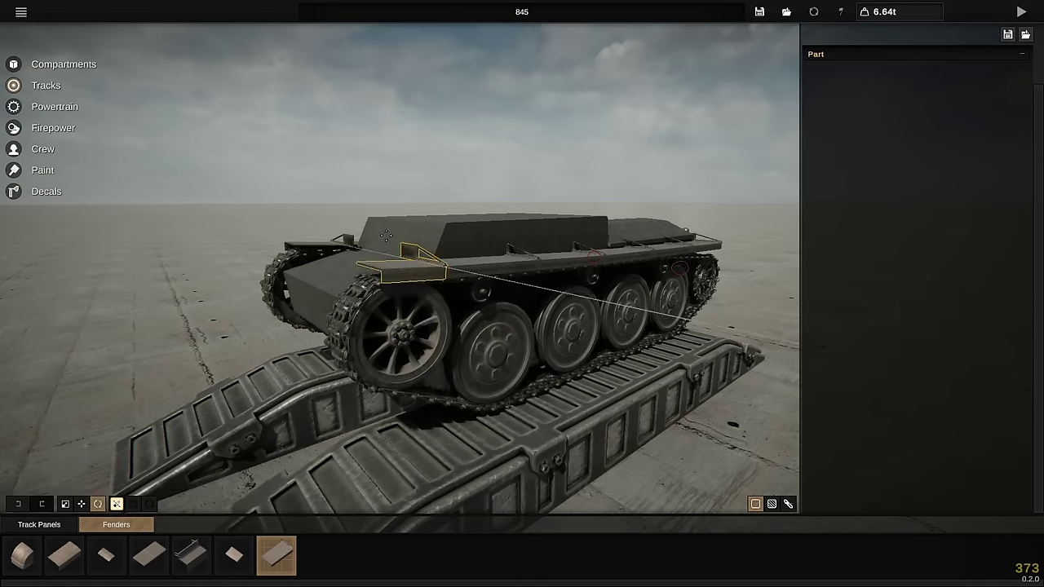
pyautogui.moveTo(505, 269); pyautogui.dragTo(448, 237, button='middle')
pyautogui.rightClick(515, 242)
pyautogui.moveTo(636, 237); pyautogui.dragTo(592, 231, button='middle')
pyautogui.click(689, 281)
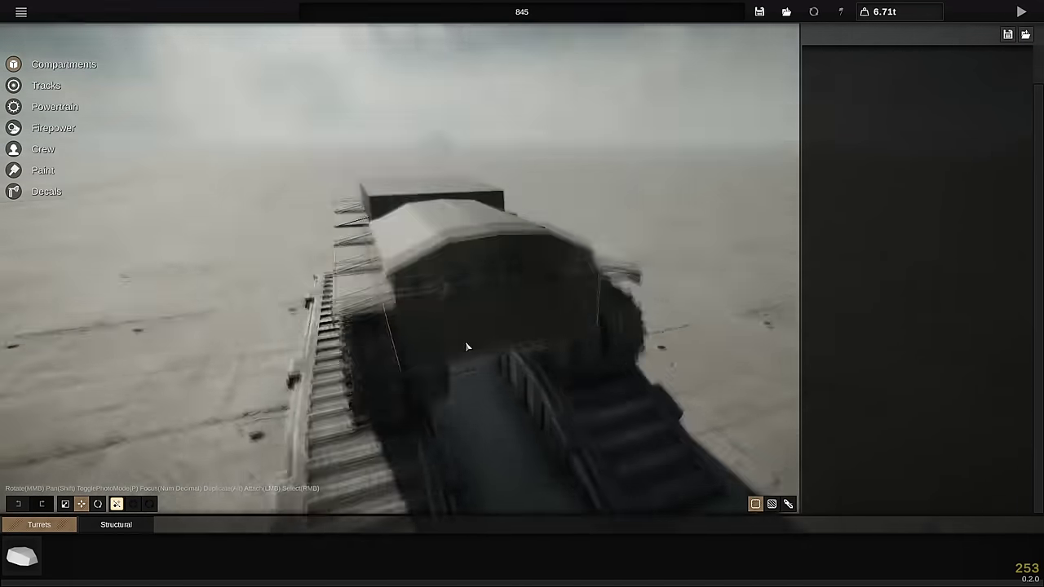
# Add a mirrored stowage box from the crew stowage parts onto the superstructure
pyautogui.moveTo(467, 346); pyautogui.dragTo(481, 314, button='middle')
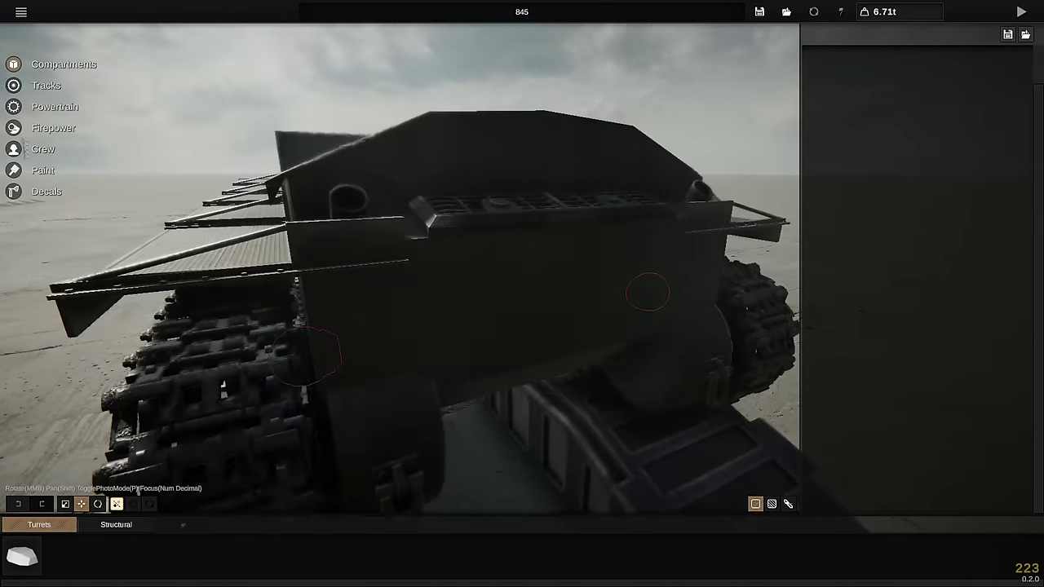
pyautogui.click(43, 149)
pyautogui.click(270, 525)
pyautogui.moveTo(408, 343); pyautogui.dragTo(457, 347, button='middle')
pyautogui.click(234, 555)
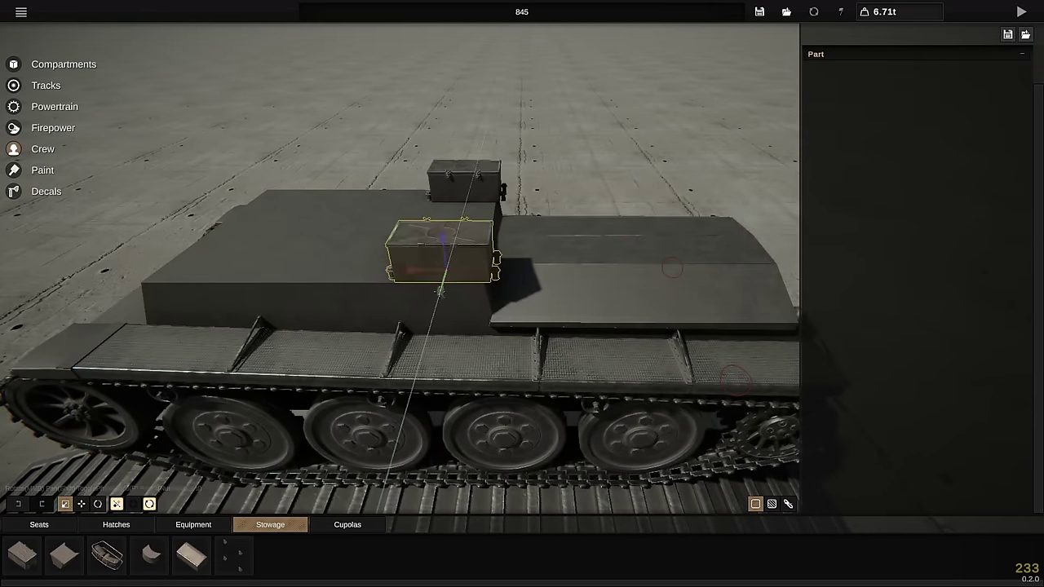
# Move the stowage box down onto the fender beside the superstructure
pyautogui.press('w')
pyautogui.moveTo(440, 295); pyautogui.dragTo(292, 185, button='middle')
pyautogui.moveTo(239, 314); pyautogui.dragTo(235, 317)
pyautogui.moveTo(235, 316); pyautogui.dragTo(474, 211, button='middle')
pyautogui.scroll(-5, 815, 150)
pyautogui.scroll(5, 474, 212)
pyautogui.click(492, 129)
# Set a second stowage box end to end with the first along the fender
pyautogui.scroll(-5, 489, 147)
pyautogui.moveTo(489, 147); pyautogui.dragTo(465, 195, button='middle')
pyautogui.scroll(5, 465, 196)
pyautogui.click(505, 214)
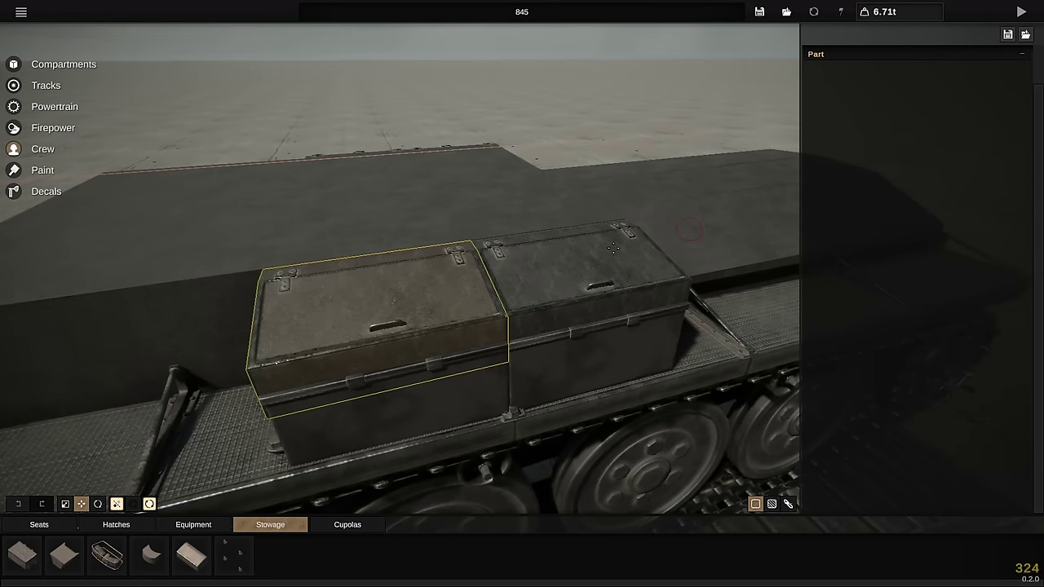
pyautogui.moveTo(613, 247); pyautogui.dragTo(631, 245)
pyautogui.scroll(-5, 632, 245)
pyautogui.moveTo(632, 245); pyautogui.dragTo(962, 158, button='middle')
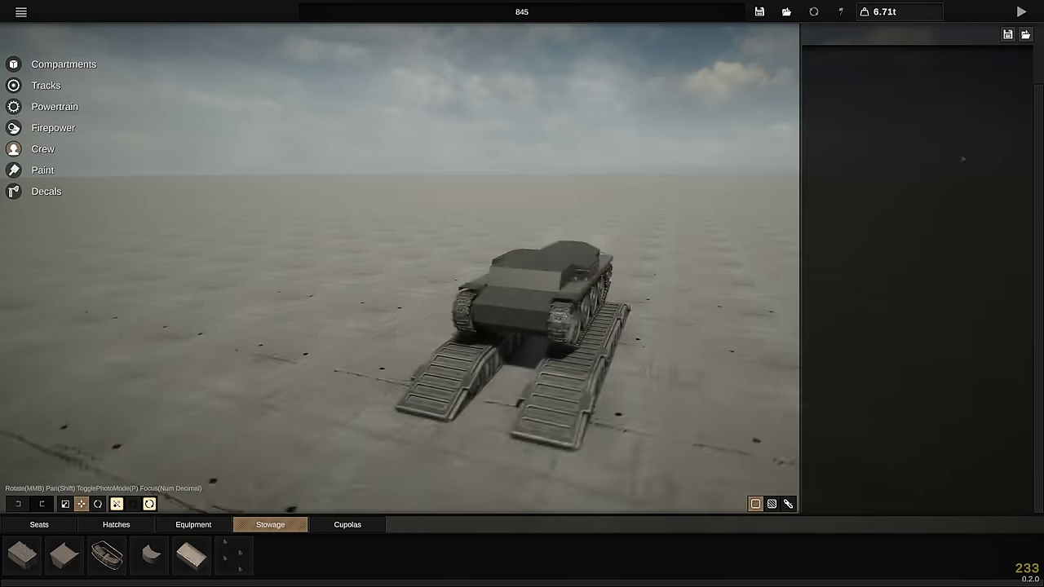
# Refine the size and position of the two stowage boxes so they sit flush on the fender against the hull
pyautogui.scroll(5, 521, 285)
pyautogui.click(517, 310)
pyautogui.moveTo(517, 310); pyautogui.dragTo(530, 265, button='middle')
pyautogui.moveTo(530, 265); pyautogui.dragTo(503, 282)
pyautogui.scroll(-5, 488, 212)
pyautogui.moveTo(487, 212); pyautogui.dragTo(457, 261, button='middle')
pyautogui.scroll(5, 456, 269)
pyautogui.click(432, 298)
pyautogui.scroll(-5, 617, 146)
pyautogui.moveTo(617, 146); pyautogui.dragTo(644, 73, button='middle')
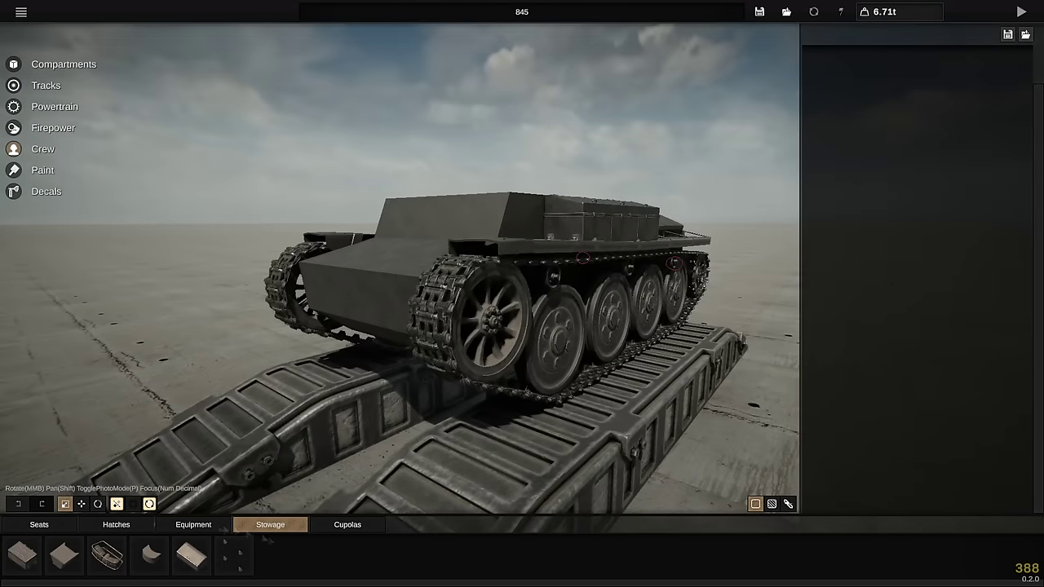
# Fit the rectangular double-door hatch on the centre of the sloped front hull plate
pyautogui.click(115, 524)
pyautogui.moveTo(274, 158); pyautogui.dragTo(603, 269, button='middle')
pyautogui.scroll(3, 603, 269)
pyautogui.click(64, 556)
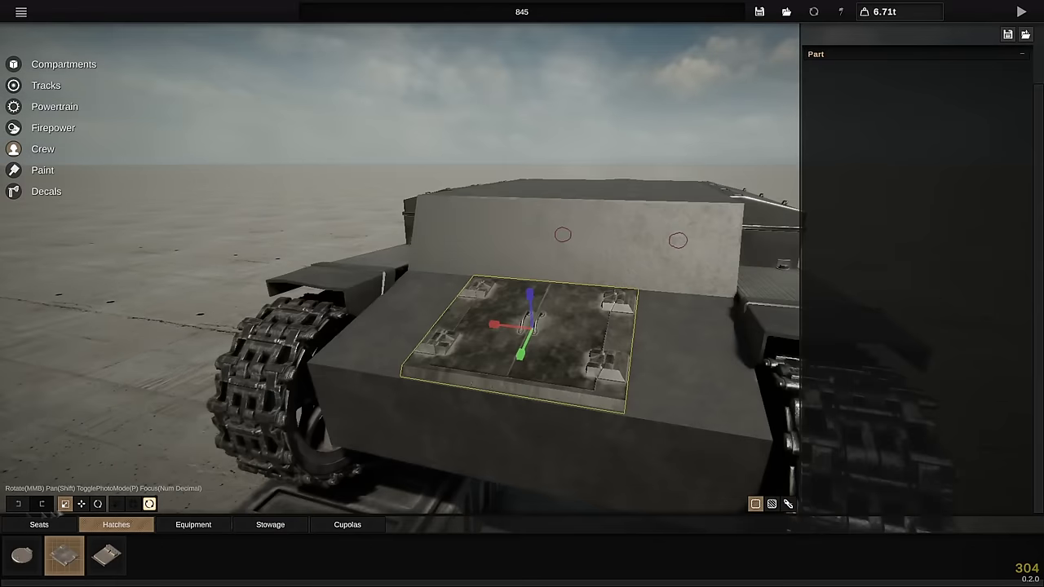
pyautogui.press('g')
pyautogui.click(632, 249)
# Attach mirrored rod bundles on both sides of the front hatch
pyautogui.scroll(-4, 632, 248)
pyautogui.moveTo(632, 249); pyautogui.dragTo(642, 281, button='middle')
pyautogui.click(347, 525)
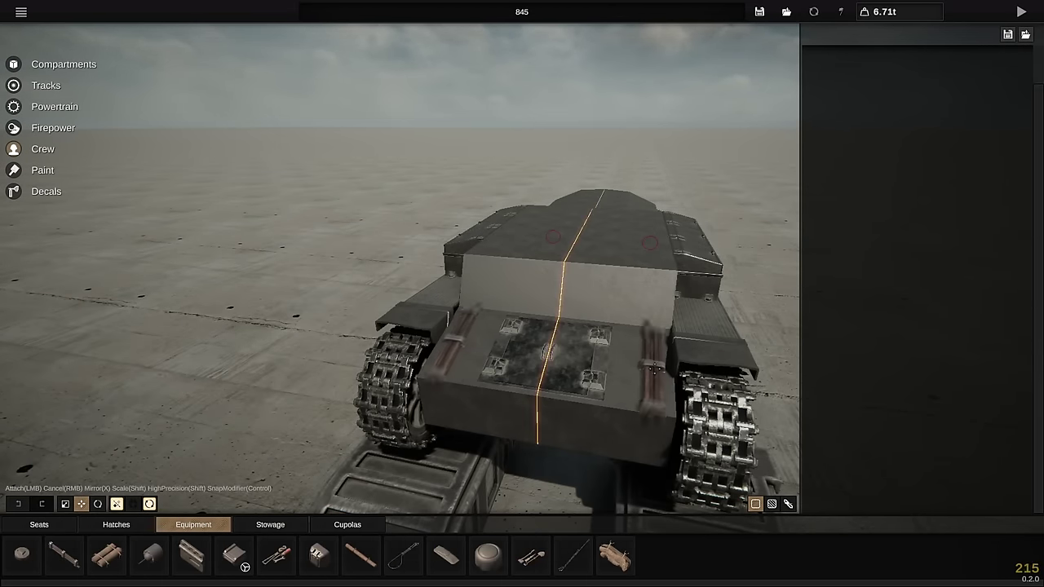
pyautogui.click(652, 368)
pyautogui.moveTo(653, 369); pyautogui.dragTo(644, 346, button='middle')
# Attach a hinged vision port to the superstructure's front plate
pyautogui.click(348, 524)
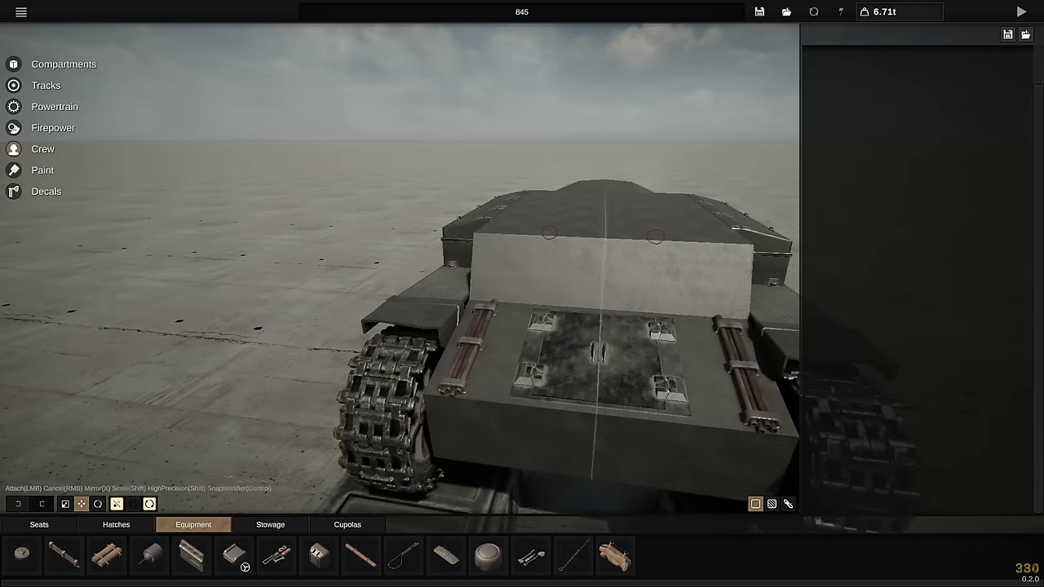
pyautogui.click(526, 272)
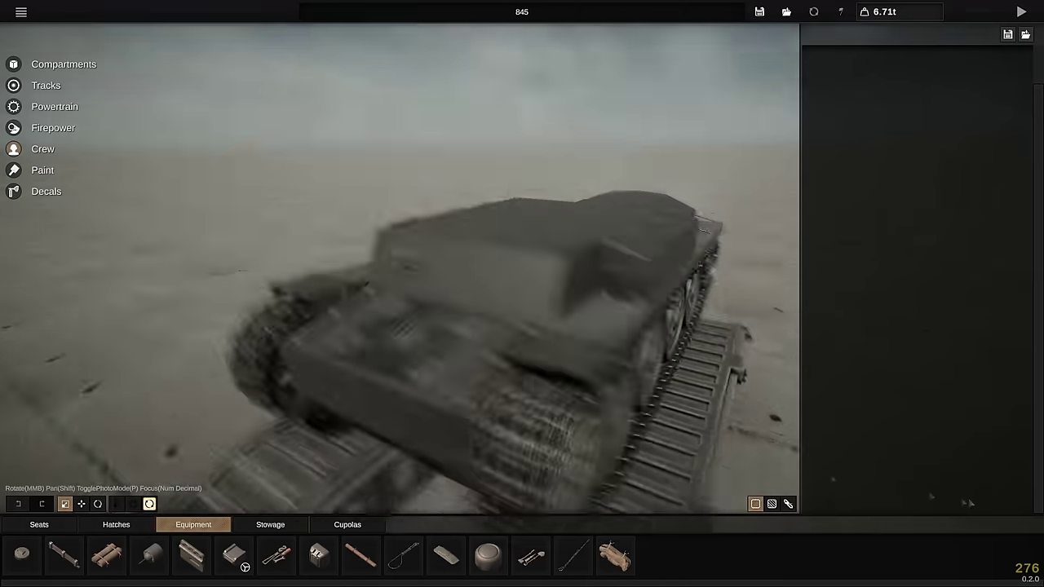
pyautogui.moveTo(607, 204); pyautogui.dragTo(604, 235, button='middle')
pyautogui.scroll(2, 605, 235)
# Mount a ball machine gun on the superstructure's front plate, with a second vision port beside it
pyautogui.click(137, 557)
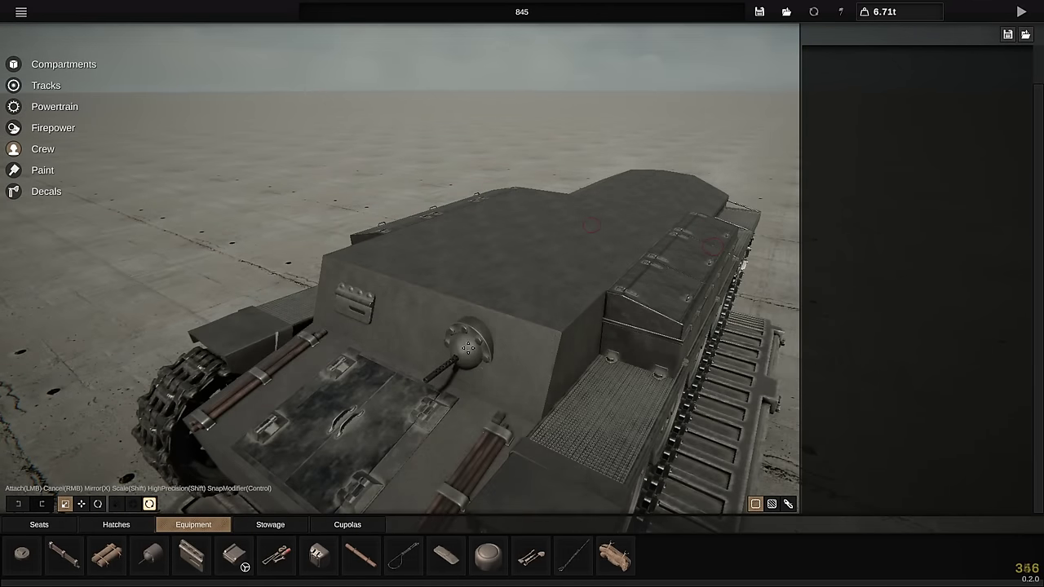
pyautogui.moveTo(447, 368); pyautogui.dragTo(462, 250, button='middle')
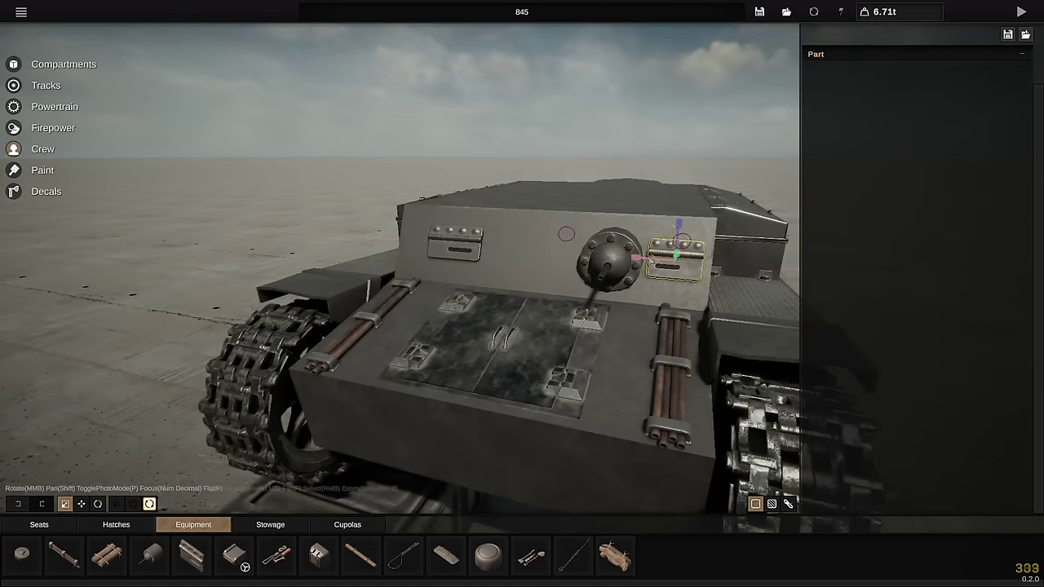
pyautogui.rightClick(612, 260)
pyautogui.moveTo(611, 259); pyautogui.dragTo(407, 215, button='middle')
pyautogui.scroll(-4, 407, 215)
# Shift the machine-gun ball mount to seat it on the front plate between the two vision ports
pyautogui.scroll(4, 433, 117)
pyautogui.moveTo(343, 163); pyautogui.dragTo(351, 122, button='middle')
pyautogui.moveTo(324, 264); pyautogui.dragTo(341, 249)
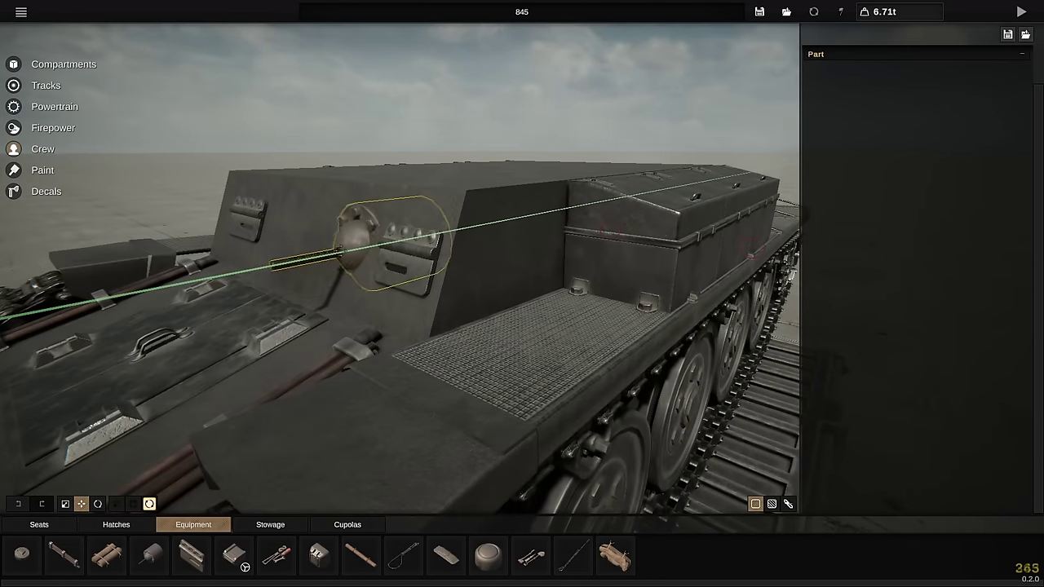
pyautogui.moveTo(341, 250); pyautogui.dragTo(456, 245, button='middle')
pyautogui.click(464, 254)
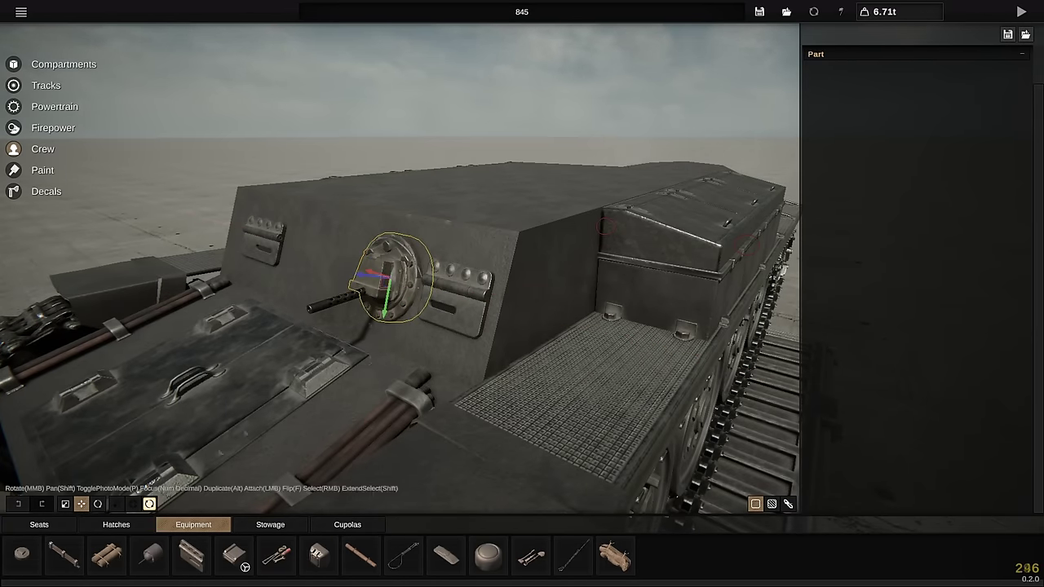
# Set the armour thickness of the superstructure's front faces to 60 mm
pyautogui.scroll(-5, 378, 277)
pyautogui.moveTo(379, 277); pyautogui.dragTo(351, 249, button='middle')
pyautogui.scroll(5, 594, 286)
pyautogui.rightClick(409, 256)
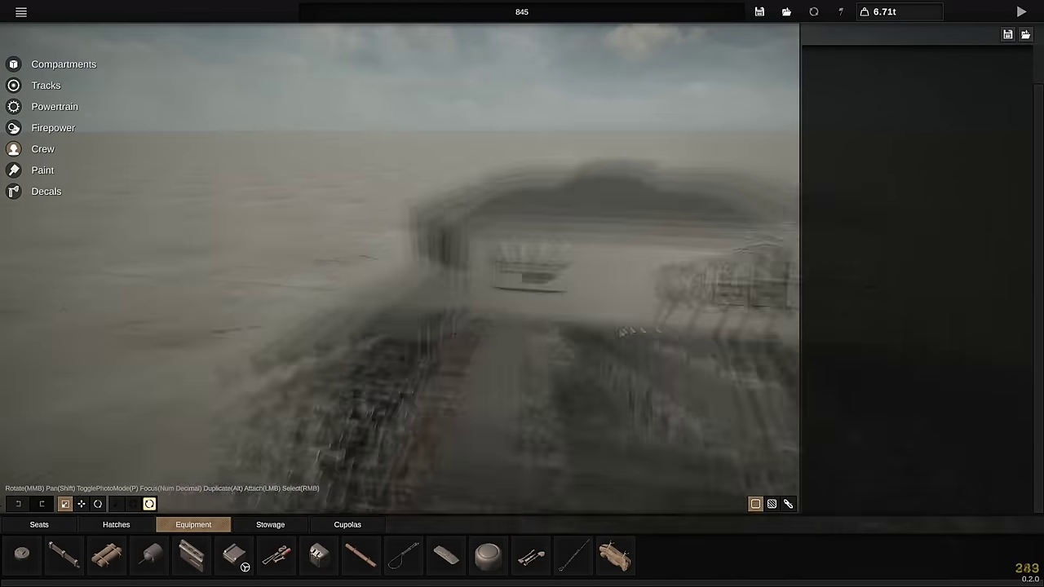
pyautogui.keyDown('ctrl'); pyautogui.rightClick(409, 255); pyautogui.keyUp('ctrl')
pyautogui.moveTo(883, 175); pyautogui.dragTo(891, 174)
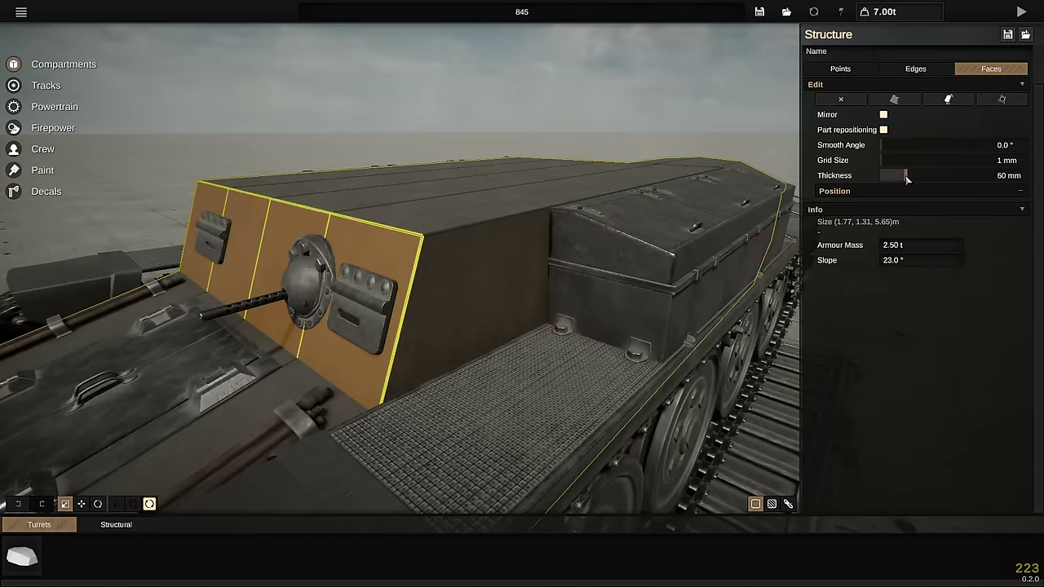
# Increase the armour thickness of two further face groups of the hull
pyautogui.moveTo(424, 277); pyautogui.dragTo(538, 326, button='middle')
pyautogui.rightClick(538, 330)
pyautogui.keyDown('ctrl'); pyautogui.rightClick(538, 330); pyautogui.keyUp('ctrl')
pyautogui.moveTo(883, 175); pyautogui.dragTo(901, 175)
pyautogui.moveTo(604, 407); pyautogui.dragTo(613, 356, button='middle')
pyautogui.rightClick(613, 356)
pyautogui.keyDown('ctrl'); pyautogui.rightClick(613, 356); pyautogui.keyUp('ctrl')
pyautogui.moveTo(883, 175); pyautogui.dragTo(895, 175)
# Reseat the machine-gun ball mount on the thickened front plate
pyautogui.scroll(-5, 580, 340)
pyautogui.rightClick(580, 341)
pyautogui.rightClick(625, 74)
pyautogui.moveTo(624, 74); pyautogui.dragTo(661, 216, button='middle')
pyautogui.rightClick(489, 195)
pyautogui.click(489, 195)
pyautogui.scroll(-8, 489, 195)
pyautogui.scroll(8, 568, 312)
pyautogui.moveTo(619, 252); pyautogui.dragTo(519, 252, button='middle')
pyautogui.click(519, 252)
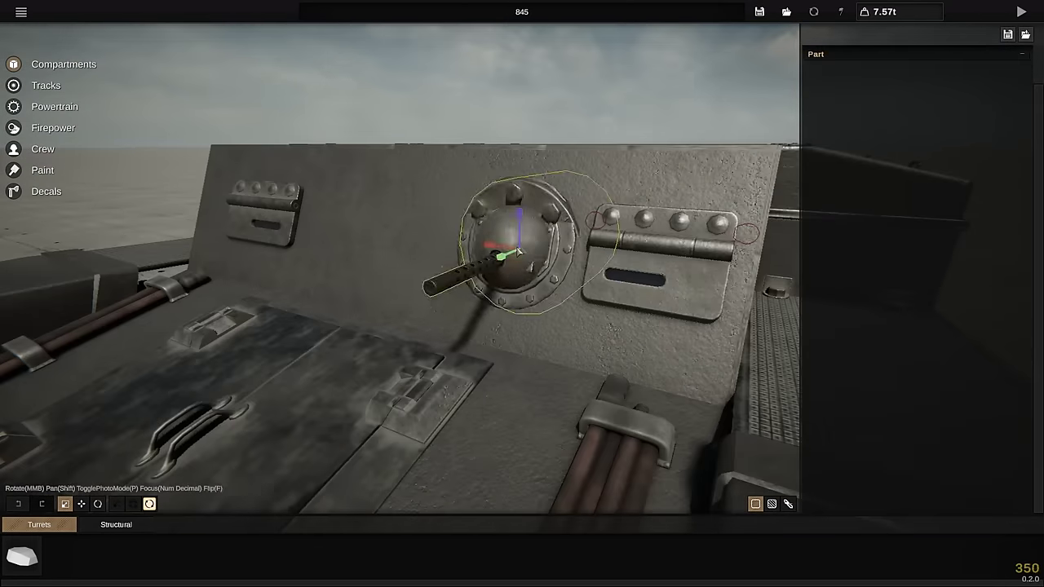
pyautogui.click(497, 248)
pyautogui.rightClick(456, 313)
pyautogui.rightClick(562, 314)
# Fit a hinged vision port on the superstructure's side wall above the front part of the fender
pyautogui.click(42, 149)
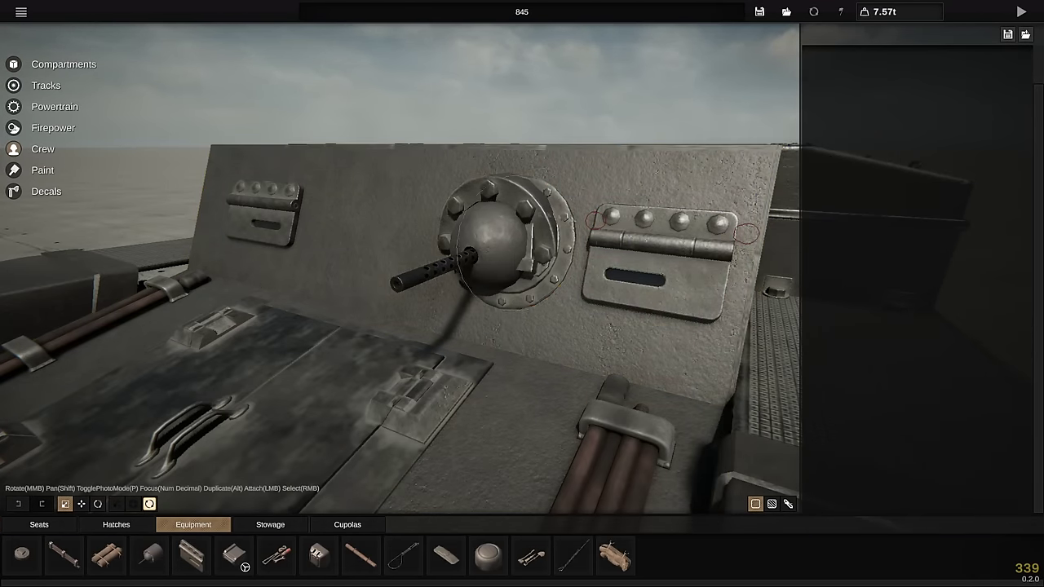
pyautogui.moveTo(497, 248); pyautogui.dragTo(555, 298, button='middle')
pyautogui.click(554, 298)
pyautogui.scroll(-3, 548, 298)
pyautogui.moveTo(562, 261); pyautogui.dragTo(564, 256)
pyautogui.scroll(-8, 489, 261)
pyautogui.click(391, 260)
pyautogui.moveTo(391, 261); pyautogui.dragTo(341, 219, button='middle')
pyautogui.scroll(5, 420, 275)
pyautogui.scroll(-5, 465, 261)
pyautogui.scroll(5, 341, 219)
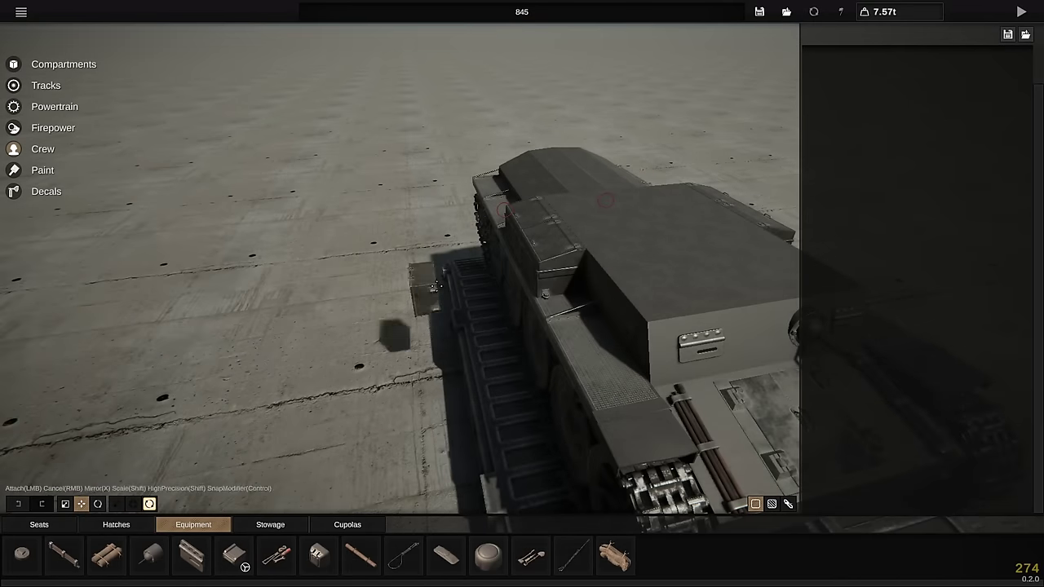
pyautogui.click(270, 524)
pyautogui.click(517, 302)
pyautogui.click(305, 109)
# Cut a new edge loop through the superstructure ahead of the stowage boxes, with part repositioning turned off
pyautogui.click(63, 64)
pyautogui.click(351, 233)
pyautogui.click(915, 69)
pyautogui.rightClick(383, 248)
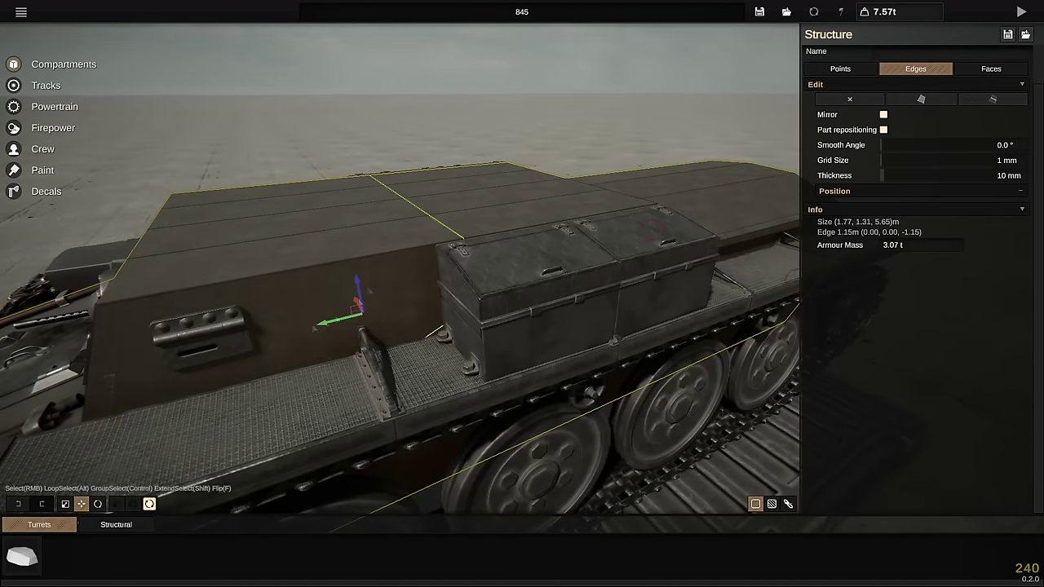
pyautogui.scroll(-5, 328, 329)
pyautogui.click(993, 99)
pyautogui.scroll(5, 370, 329)
pyautogui.click(840, 69)
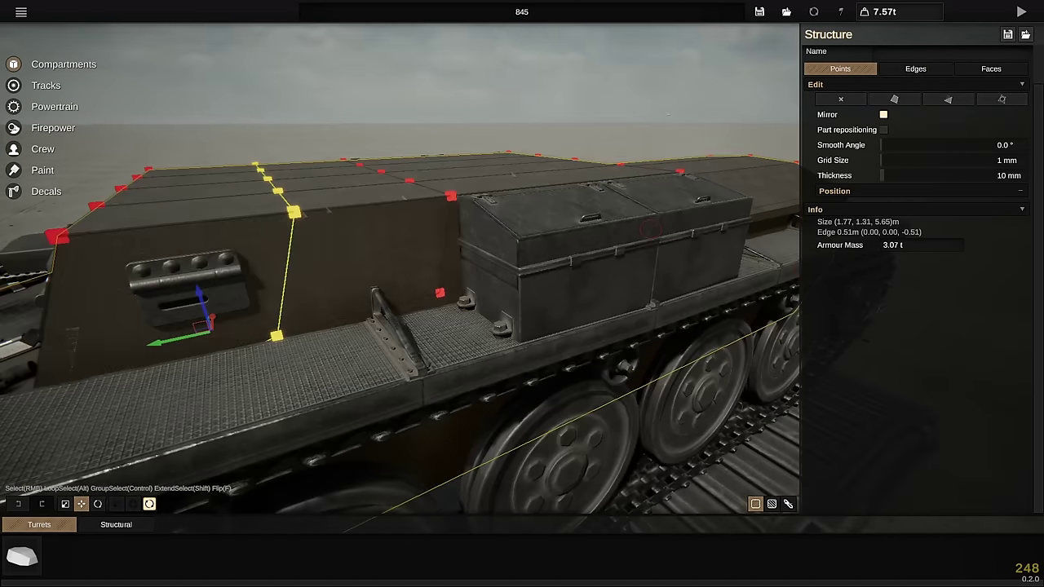
# Select and adjust the superstructure's side edges to define the wall area between the vision port and the stowage boxes
pyautogui.click(915, 69)
pyautogui.rightClick(260, 201)
pyautogui.keyDown('shift'); pyautogui.rightClick(281, 243); pyautogui.keyUp('shift')
pyautogui.moveTo(350, 186)
pyautogui.mouseDown(button='middle')
pyautogui.moveTo(357, 103)
pyautogui.moveTo(346, 200)
pyautogui.moveTo(343, 176)
pyautogui.mouseUp(button='middle')
pyautogui.rightClick(346, 200)
# Extrude the side-wall face behind the vision port into a raised rectangular panel
pyautogui.click(991, 69)
pyautogui.rightClick(488, 269)
pyautogui.click(948, 99)
pyautogui.scroll(5, 659, 230)
pyautogui.scroll(-5, 764, 222)
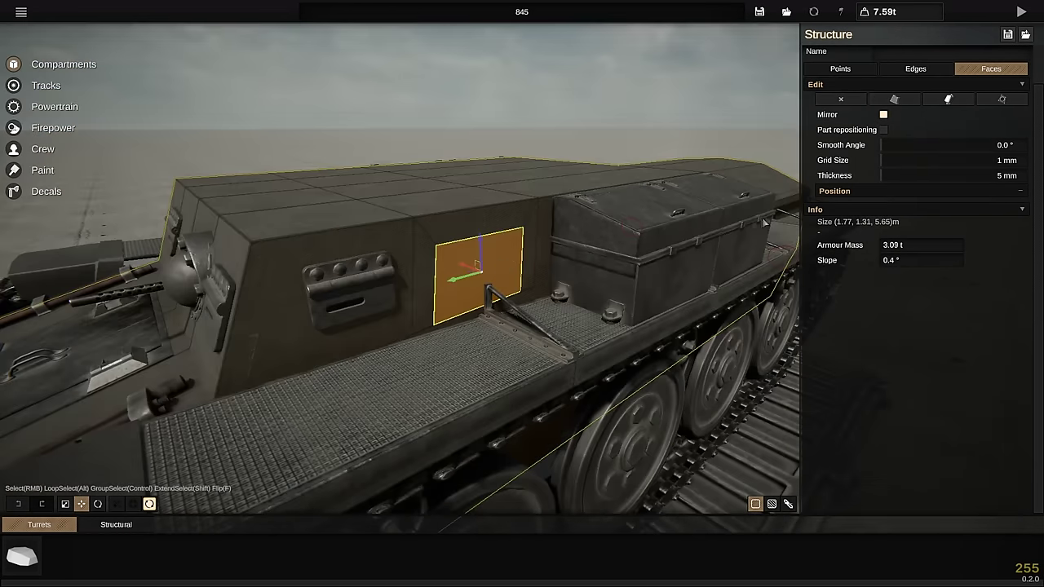
pyautogui.moveTo(522, 232); pyautogui.dragTo(619, 277, button='middle')
pyautogui.moveTo(599, 330); pyautogui.dragTo(624, 341)
pyautogui.rightClick(563, 147)
pyautogui.scroll(-5, 562, 147)
pyautogui.moveTo(563, 146)
pyautogui.mouseDown(button='middle')
pyautogui.moveTo(649, 185)
pyautogui.moveTo(372, 187)
pyautogui.moveTo(568, 129)
pyautogui.mouseUp(button='middle')
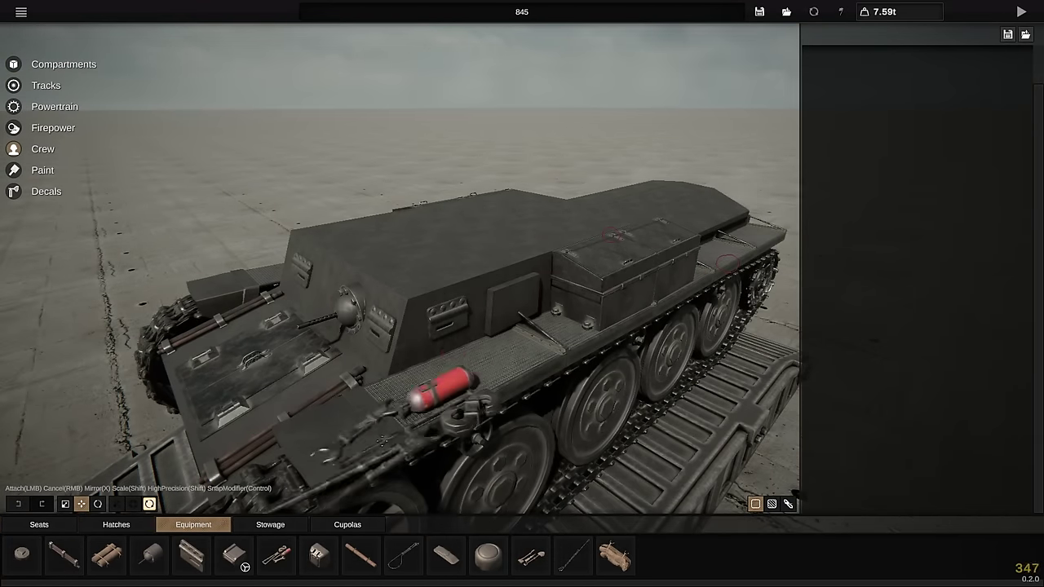
# Fit the tools and fire extinguisher on the front part of one fender, and try rolled tarpaulins on the opposite stowage box
pyautogui.scroll(-5, 592, 387)
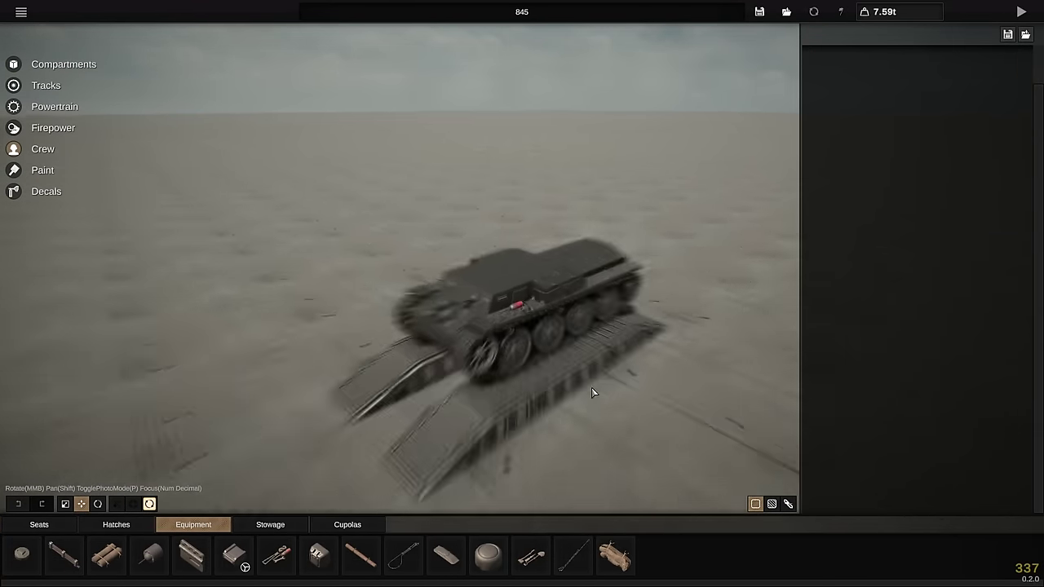
pyautogui.moveTo(591, 387); pyautogui.dragTo(717, 432, button='middle')
pyautogui.scroll(4, 591, 326)
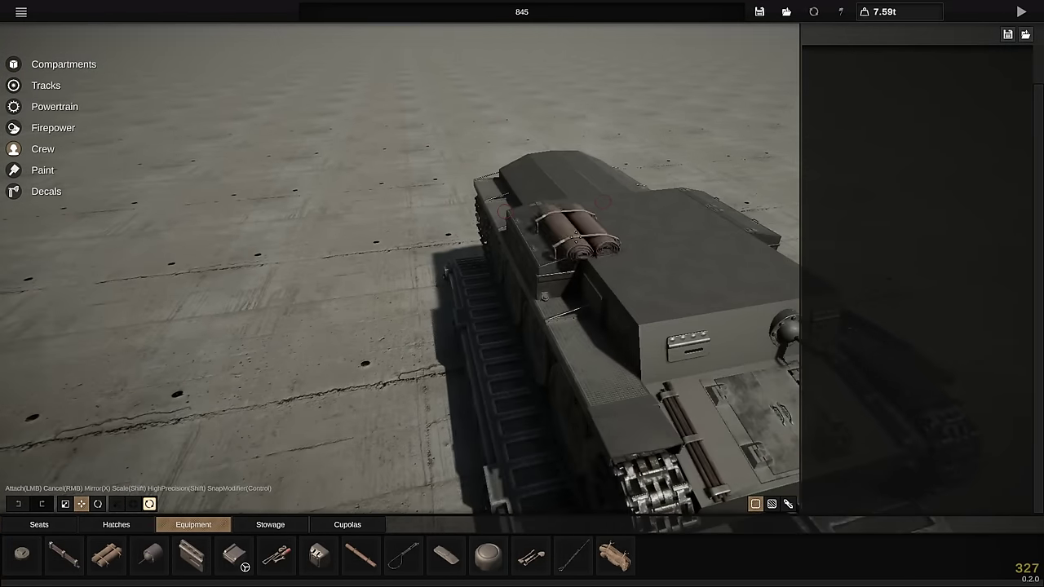
pyautogui.moveTo(570, 286)
pyautogui.mouseDown(button='middle')
pyautogui.moveTo(407, 286)
pyautogui.moveTo(571, 285)
pyautogui.mouseUp(button='middle')
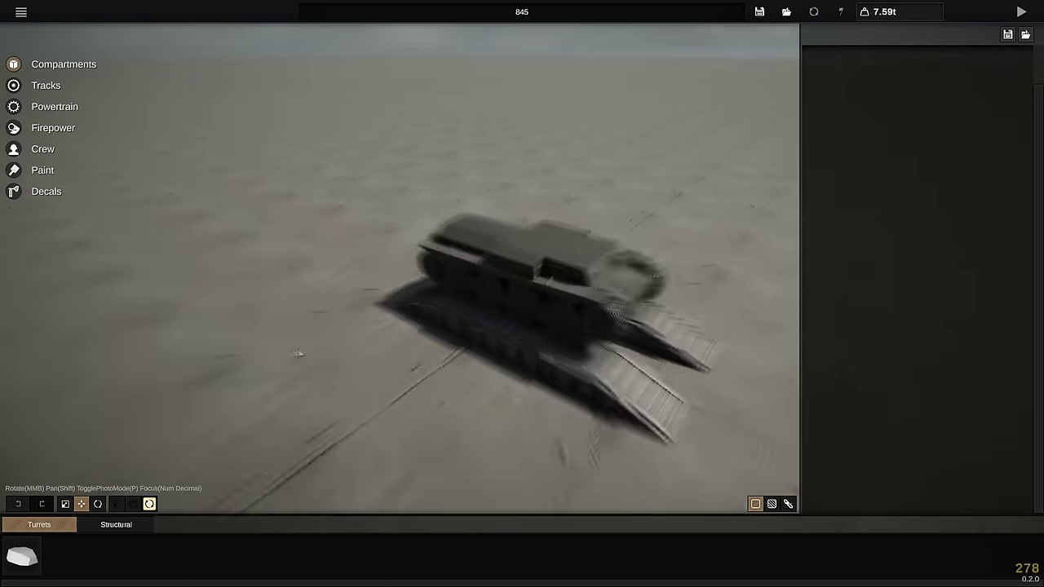
# Examine the vehicle's shape and fittings from several angles, ending close up on the superstructure roof's front edge
pyautogui.scroll(3, 439, 280)
pyautogui.moveTo(298, 353); pyautogui.dragTo(212, 235, button='middle')
pyautogui.scroll(-3, 155, 270)
pyautogui.scroll(3, 212, 235)
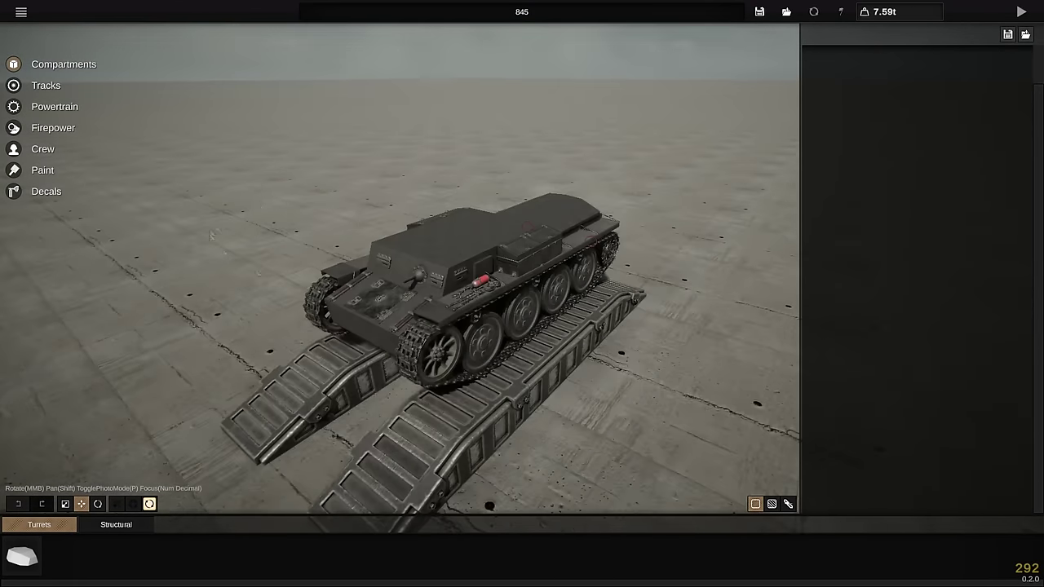
pyautogui.moveTo(258, 203)
pyautogui.mouseDown(button='middle')
pyautogui.moveTo(384, 303)
pyautogui.moveTo(423, 287)
pyautogui.moveTo(490, 540)
pyautogui.moveTo(588, 264)
pyautogui.moveTo(93, 249)
pyautogui.moveTo(163, 102)
pyautogui.moveTo(2, 382)
pyautogui.moveTo(625, 230)
pyautogui.moveTo(296, 343)
pyautogui.moveTo(30, 371)
pyautogui.moveTo(549, 203)
pyautogui.moveTo(398, 326)
pyautogui.moveTo(528, 257)
pyautogui.moveTo(105, 70)
pyautogui.moveTo(521, 244)
pyautogui.moveTo(949, 373)
pyautogui.moveTo(114, 272)
pyautogui.moveTo(52, 242)
pyautogui.moveTo(481, 506)
pyautogui.moveTo(257, 203)
pyautogui.mouseUp(button='middle')
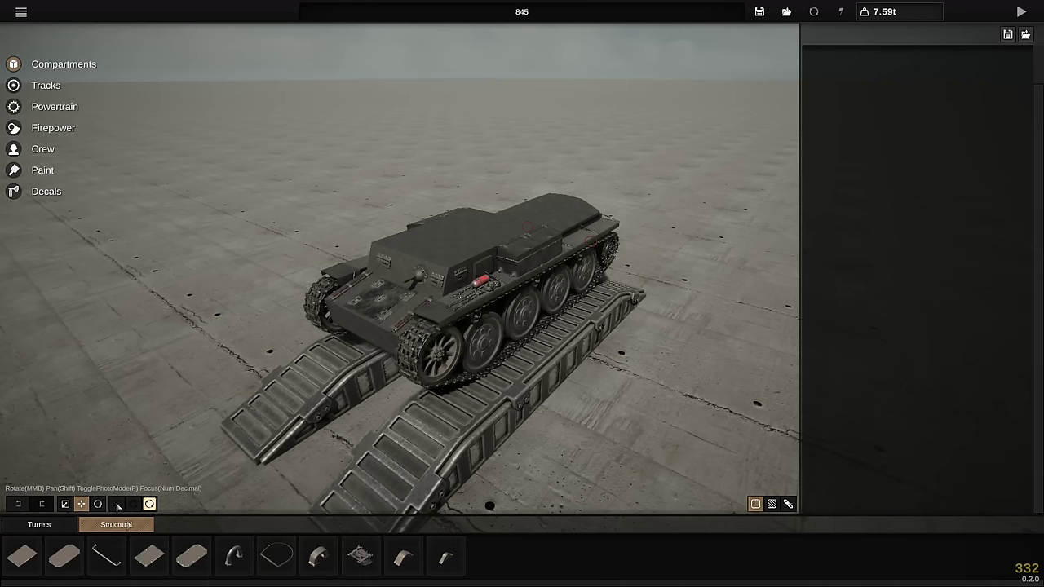
pyautogui.moveTo(552, 424); pyautogui.dragTo(262, 340, button='middle')
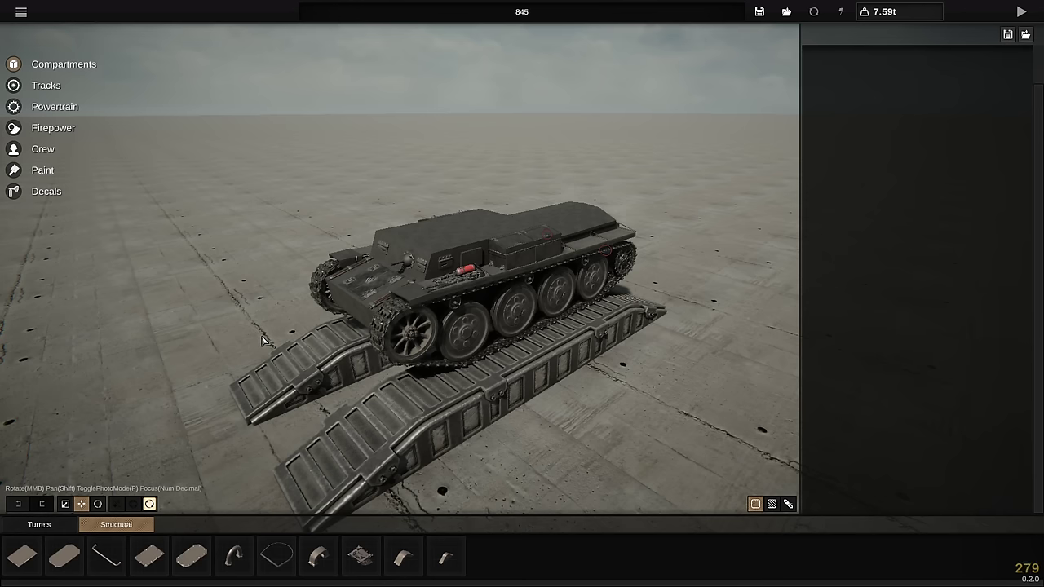
pyautogui.moveTo(263, 341); pyautogui.dragTo(506, 489, button='middle')
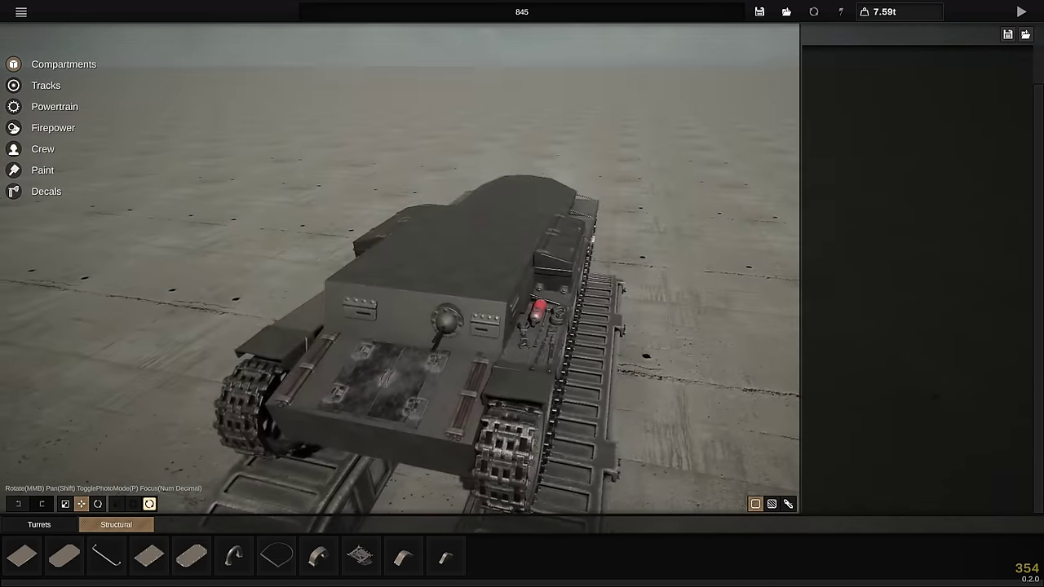
pyautogui.scroll(-5, 558, 351)
pyautogui.moveTo(559, 351); pyautogui.dragTo(728, 323, button='middle')
pyautogui.scroll(2, 701, 250)
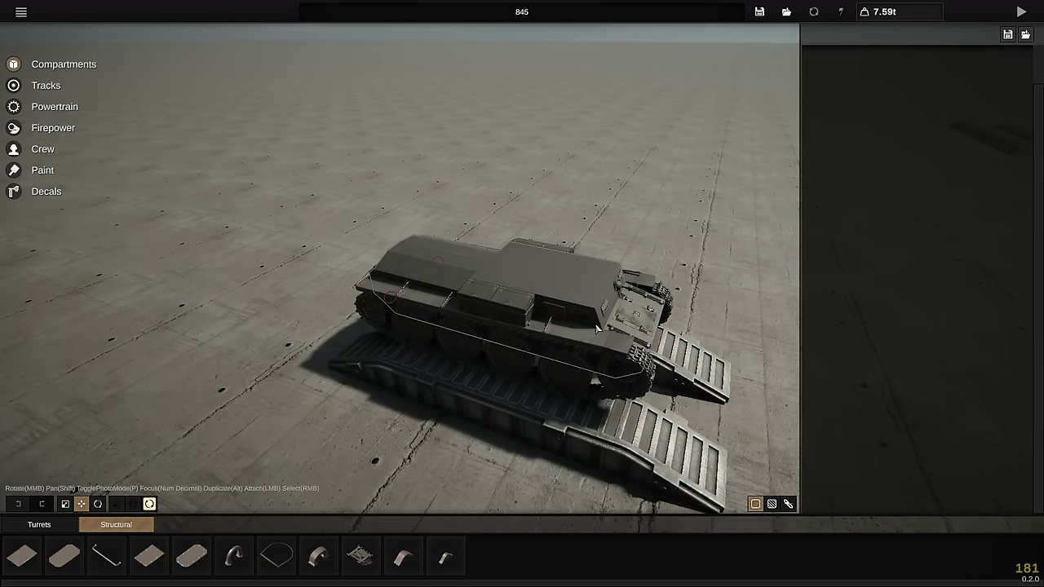
pyautogui.moveTo(597, 328); pyautogui.dragTo(704, 70, button='middle')
pyautogui.scroll(2, 390, 208)
pyautogui.scroll(5, 603, 158)
pyautogui.moveTo(603, 158); pyautogui.dragTo(588, 185, button='middle')
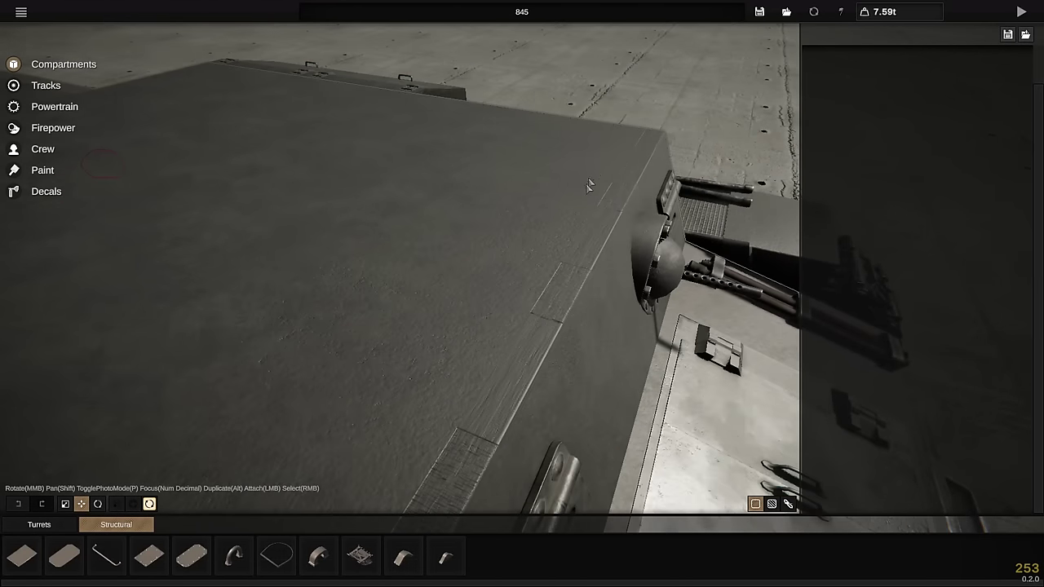
# Examine the superstructure's front plate, roof edges and fittings by selecting armour faces close up and viewing the whole vehicle
pyautogui.moveTo(574, 315); pyautogui.dragTo(588, 214, button='middle')
pyautogui.rightClick(534, 346)
pyautogui.rightClick(534, 346)
pyautogui.scroll(-4, 710, 168)
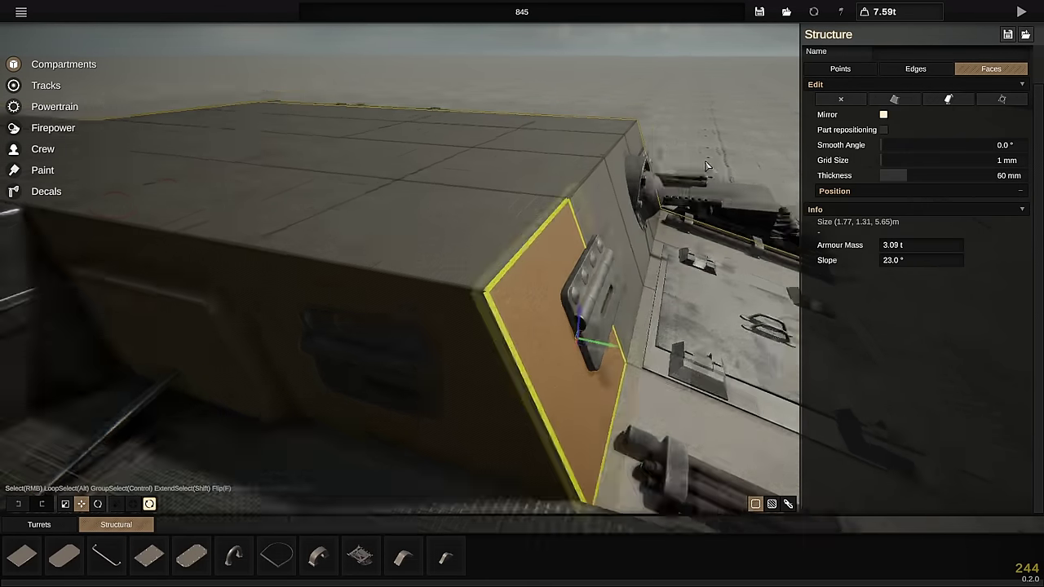
pyautogui.rightClick(707, 167)
pyautogui.scroll(5, 533, 151)
pyautogui.moveTo(534, 151); pyautogui.dragTo(645, 168, button='middle')
pyautogui.rightClick(667, 350)
pyautogui.rightClick(659, 290)
pyautogui.moveTo(720, 33); pyautogui.dragTo(644, 213, button='middle')
pyautogui.scroll(-6, 433, 282)
pyautogui.moveTo(431, 266); pyautogui.dragTo(527, 201, button='middle')
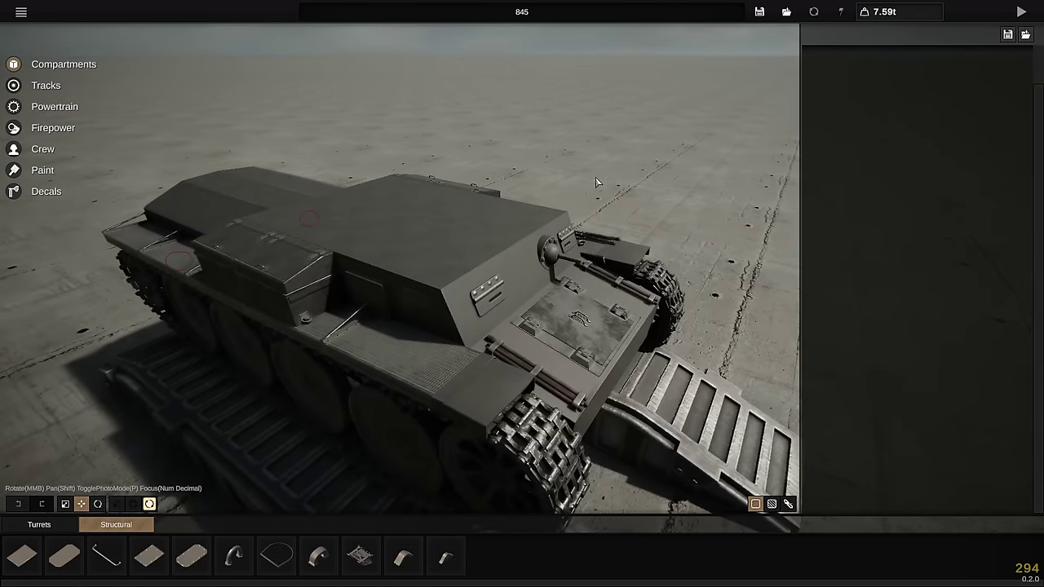
pyautogui.moveTo(539, 149); pyautogui.dragTo(305, 133, button='middle')
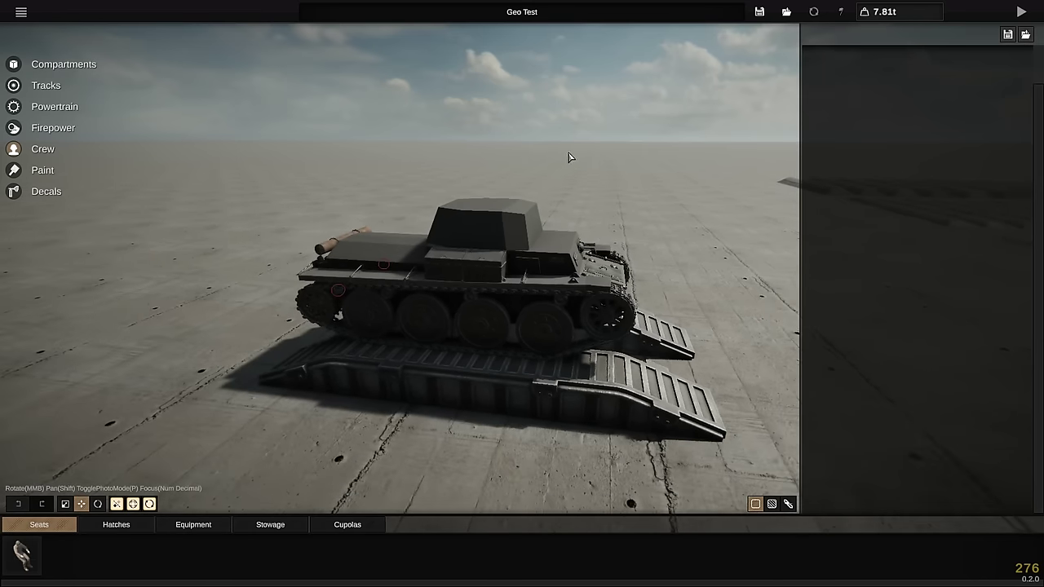
# Select the turret on the superstructure roof and delete it
pyautogui.moveTo(566, 156); pyautogui.dragTo(516, 195, button='middle')
pyautogui.rightClick(516, 192)
pyautogui.rightClick(571, 215)
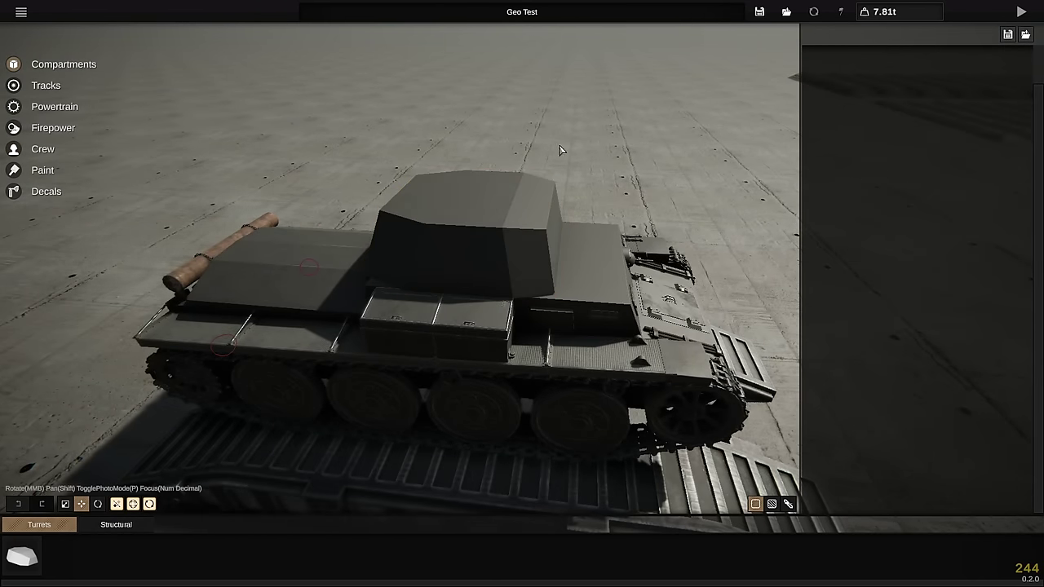
pyautogui.click(513, 247)
pyautogui.moveTo(512, 232); pyautogui.dragTo(494, 2, button='middle')
pyautogui.click(595, 127)
pyautogui.moveTo(594, 127); pyautogui.dragTo(591, 228, button='middle')
pyautogui.press('Delete')
pyautogui.click(591, 229)
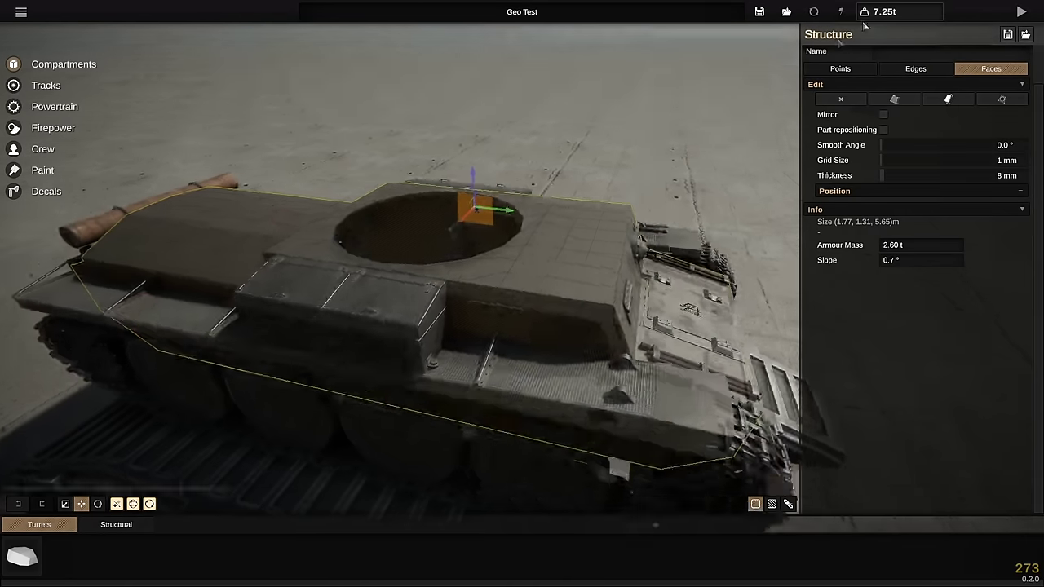
# Examine the roof mesh around the open turret ring, selecting a face at its side and one ahead of it
pyautogui.moveTo(864, 26); pyautogui.dragTo(871, 15, button='middle')
pyautogui.rightClick(696, 57)
pyautogui.moveTo(697, 56); pyautogui.dragTo(404, 285, button='middle')
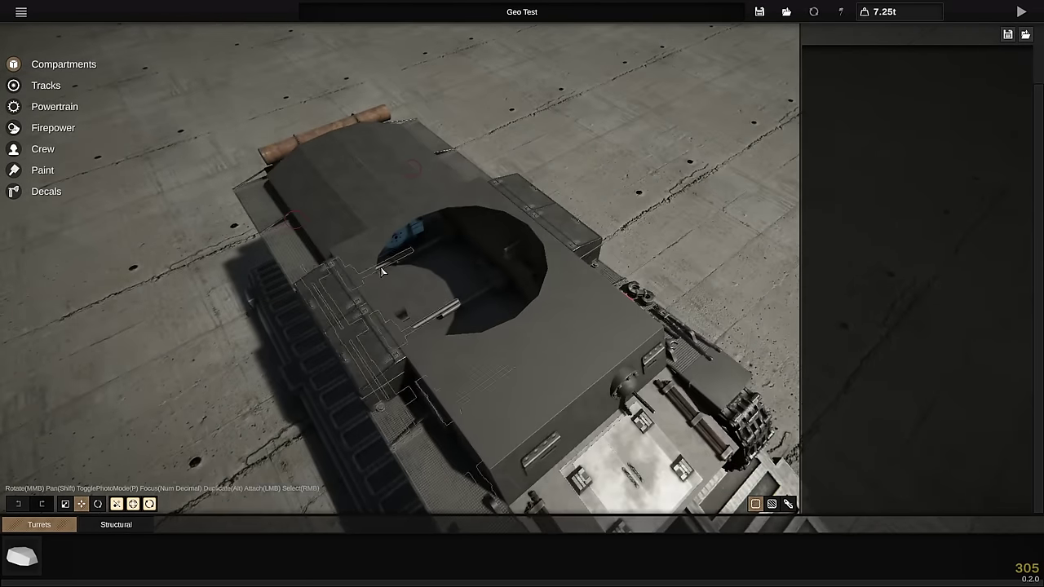
pyautogui.moveTo(382, 272); pyautogui.dragTo(381, 271)
pyautogui.moveTo(381, 271); pyautogui.dragTo(334, 358, button='middle')
pyautogui.scroll(-2, 333, 436)
pyautogui.moveTo(333, 436); pyautogui.dragTo(367, 411, button='middle')
pyautogui.rightClick(499, 370)
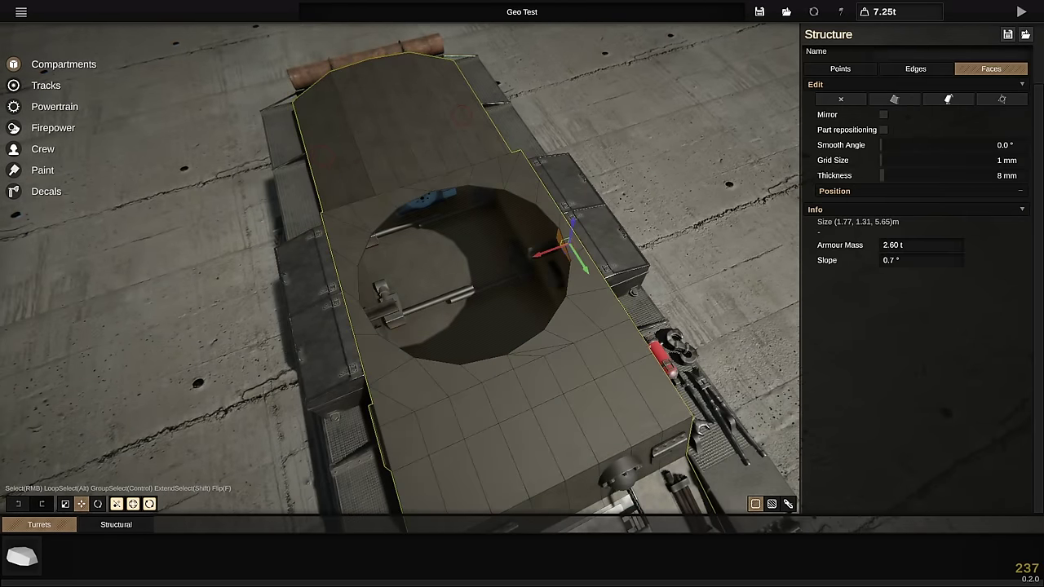
pyautogui.moveTo(561, 413); pyautogui.dragTo(608, 338, button='middle')
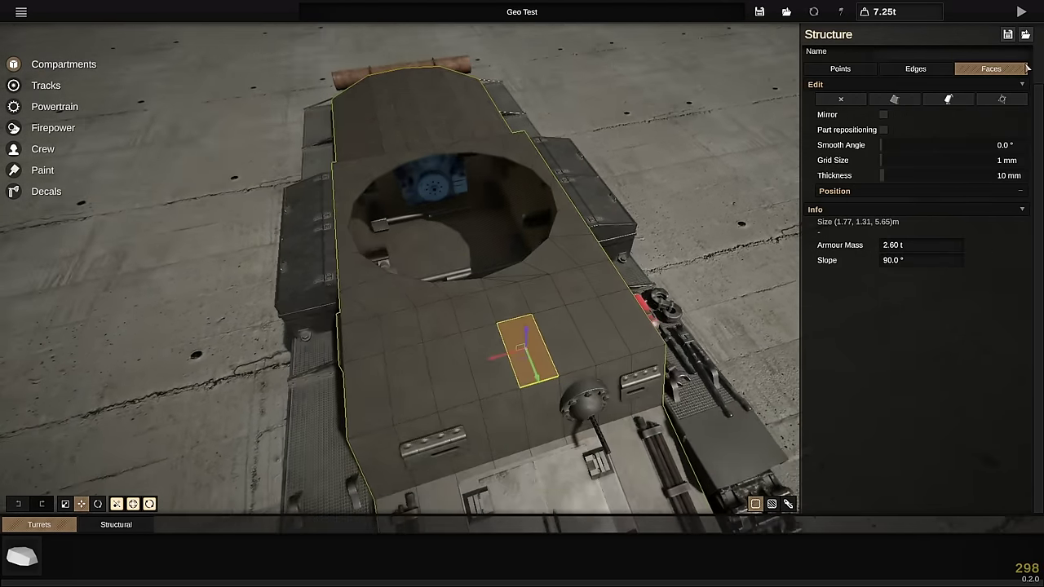
pyautogui.scroll(3, 597, 164)
pyautogui.moveTo(639, 296); pyautogui.dragTo(221, 261, button='middle')
# Undo the last edits to the superstructure roof ahead of the turret opening
pyautogui.hotkey('ctrl', 'z')
pyautogui.hotkey('ctrl', 'z')
pyautogui.hotkey('ctrl', 'z')
pyautogui.hotkey('ctrl', 'z')
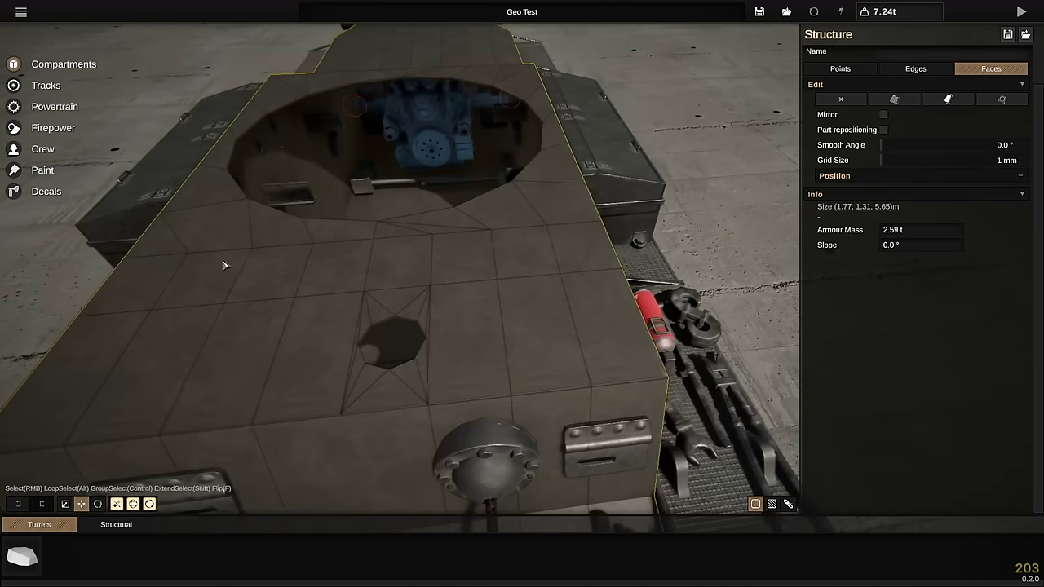
pyautogui.moveTo(289, 253); pyautogui.dragTo(299, 254, button='middle')
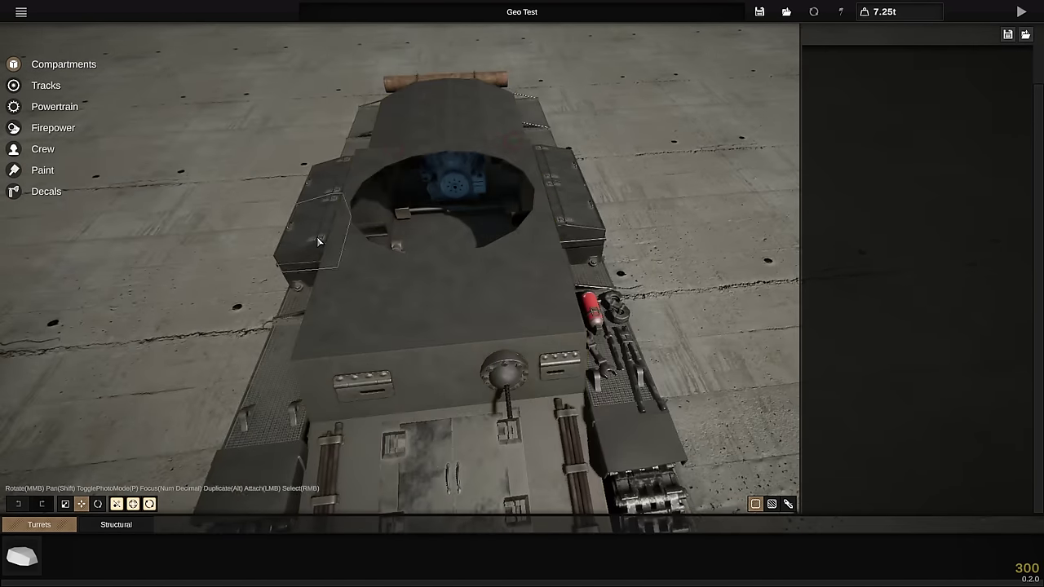
pyautogui.scroll(3, 319, 241)
pyautogui.moveTo(319, 242); pyautogui.dragTo(302, 228, button='middle')
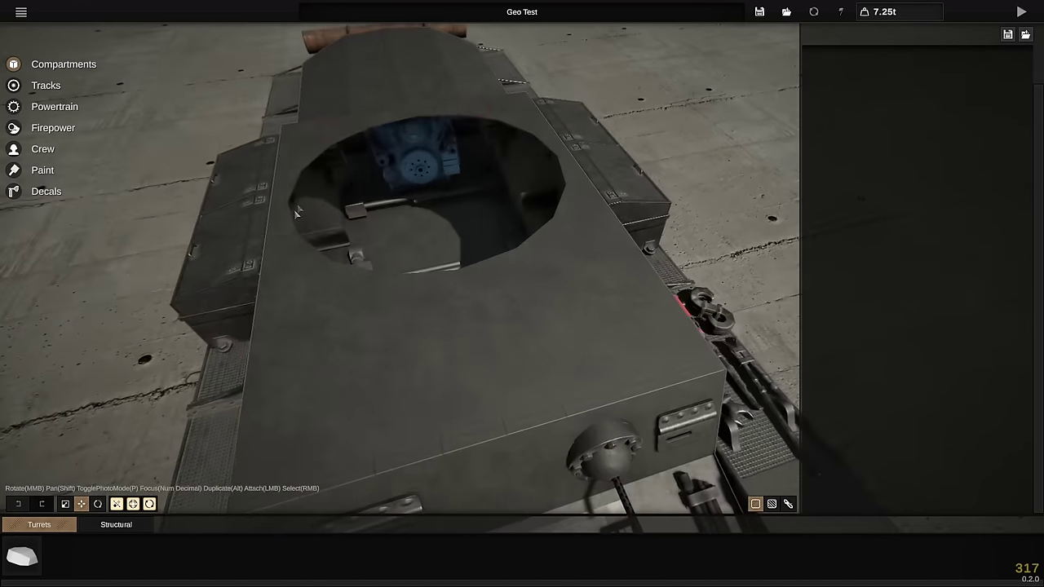
# Select roof faces in front of the turret opening and inspect how the mesh divides around the ring from several angles
pyautogui.click(515, 108)
pyautogui.moveTo(516, 109); pyautogui.dragTo(326, 393, button='middle')
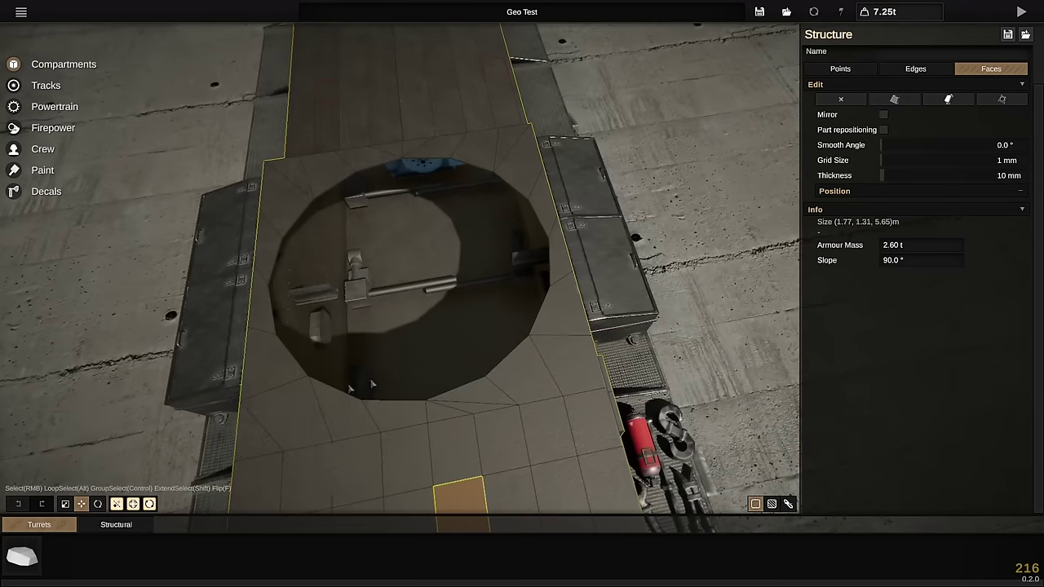
pyautogui.scroll(-3, 399, 220)
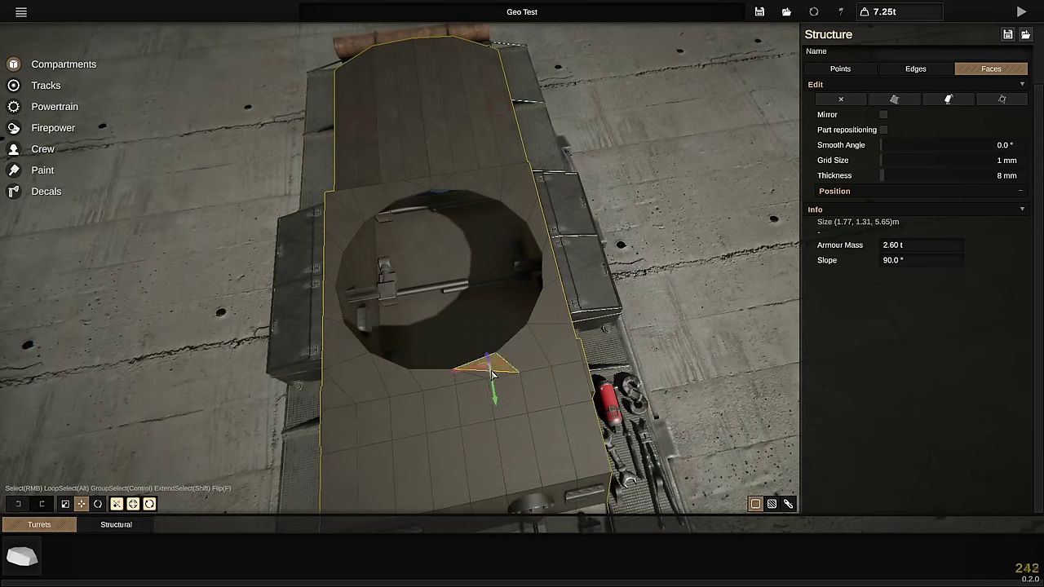
pyautogui.moveTo(491, 373); pyautogui.dragTo(740, 68, button='middle')
pyautogui.scroll(4, 536, 261)
pyautogui.moveTo(536, 262); pyautogui.dragTo(488, 301, button='middle')
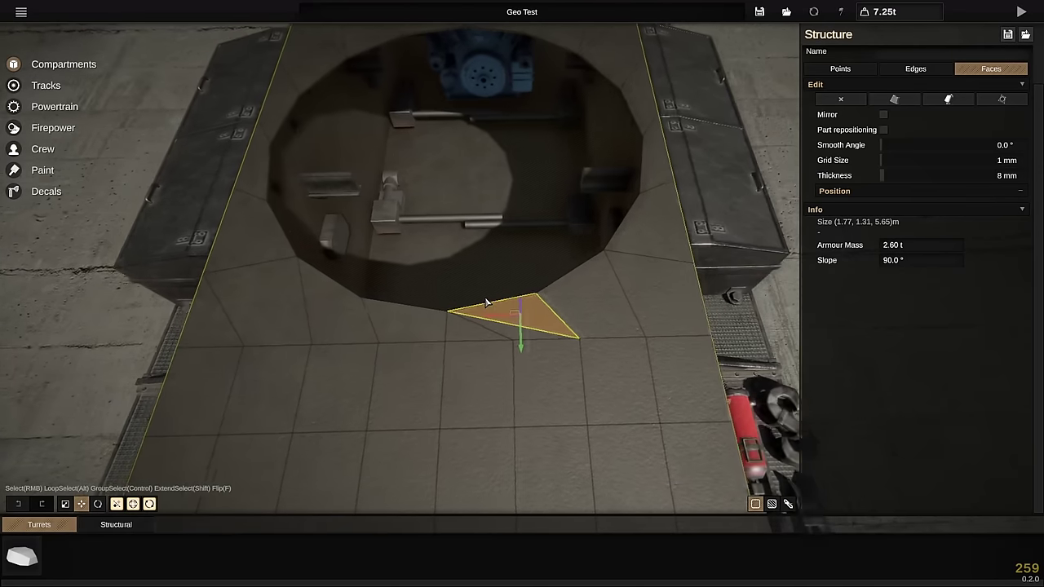
pyautogui.scroll(2, 597, 354)
pyautogui.scroll(1, 598, 355)
pyautogui.scroll(-4, 498, 384)
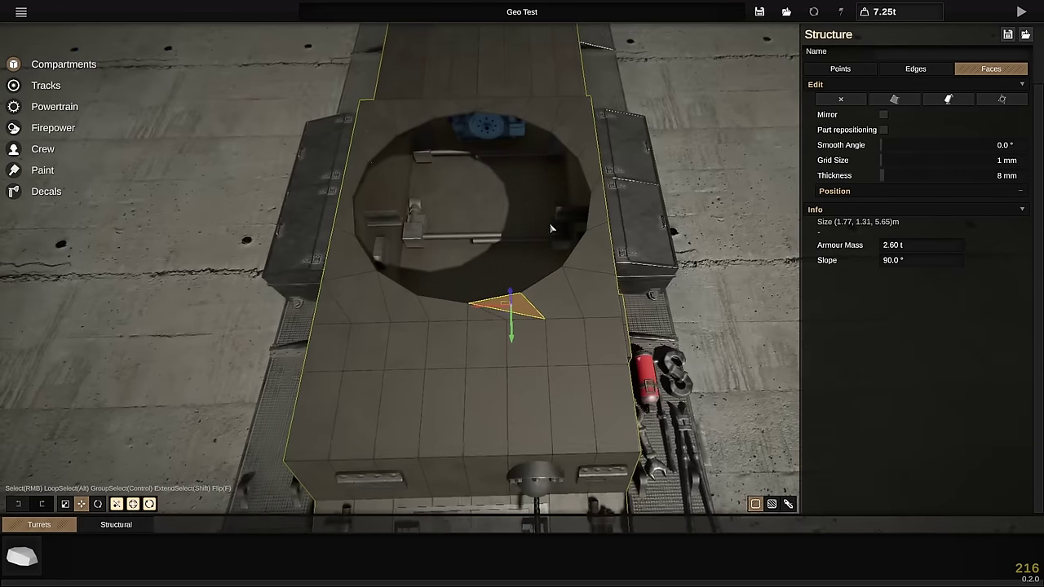
pyautogui.scroll(-2, 358, 237)
pyautogui.moveTo(284, 239); pyautogui.dragTo(515, 260, button='middle')
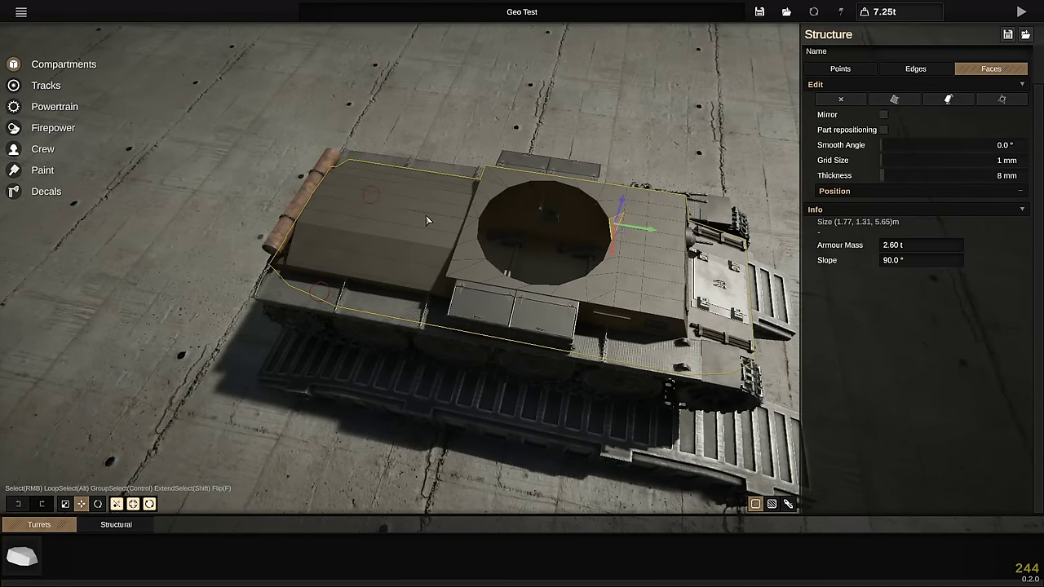
pyautogui.click(629, 129)
pyautogui.scroll(2, 679, 218)
pyautogui.click(679, 217)
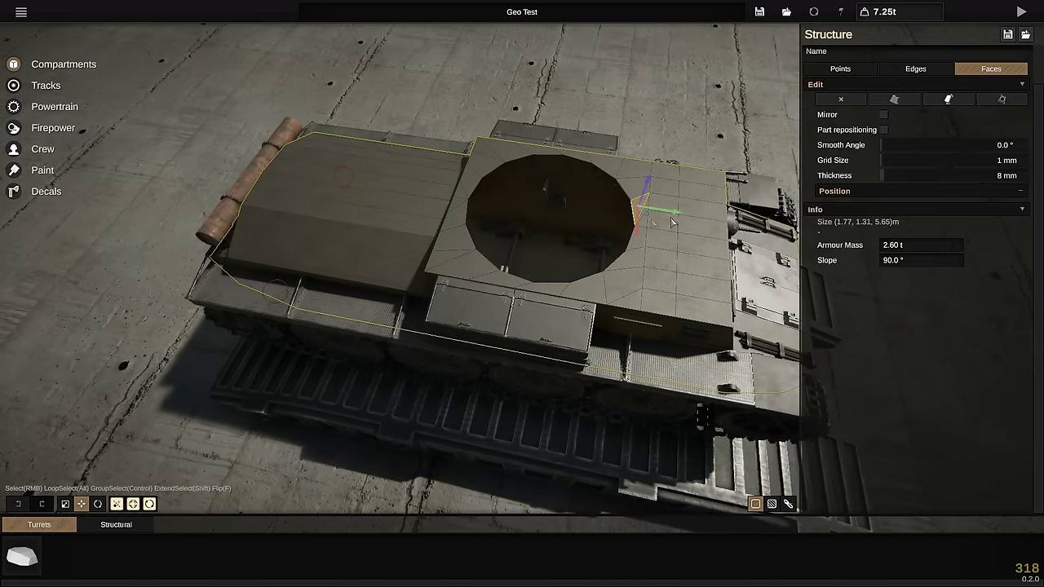
pyautogui.moveTo(487, 147); pyautogui.dragTo(827, 273, button='middle')
pyautogui.moveTo(553, 186); pyautogui.dragTo(554, 419, button='middle')
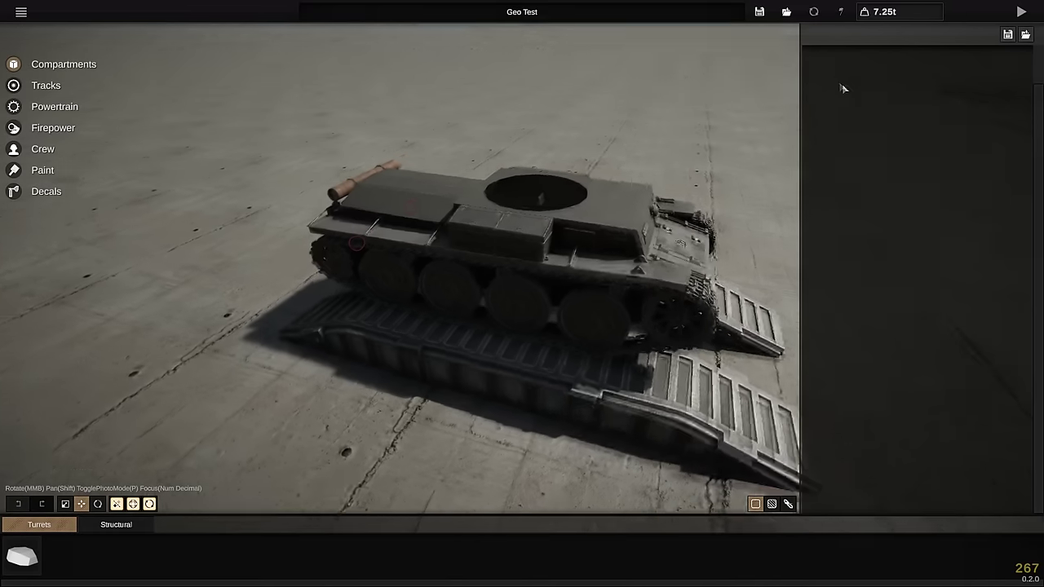
# Add a new turret and attach it to the hull roof near the stowage box
pyautogui.moveTo(571, 203); pyautogui.dragTo(612, 261, button='middle')
pyautogui.click(37, 561)
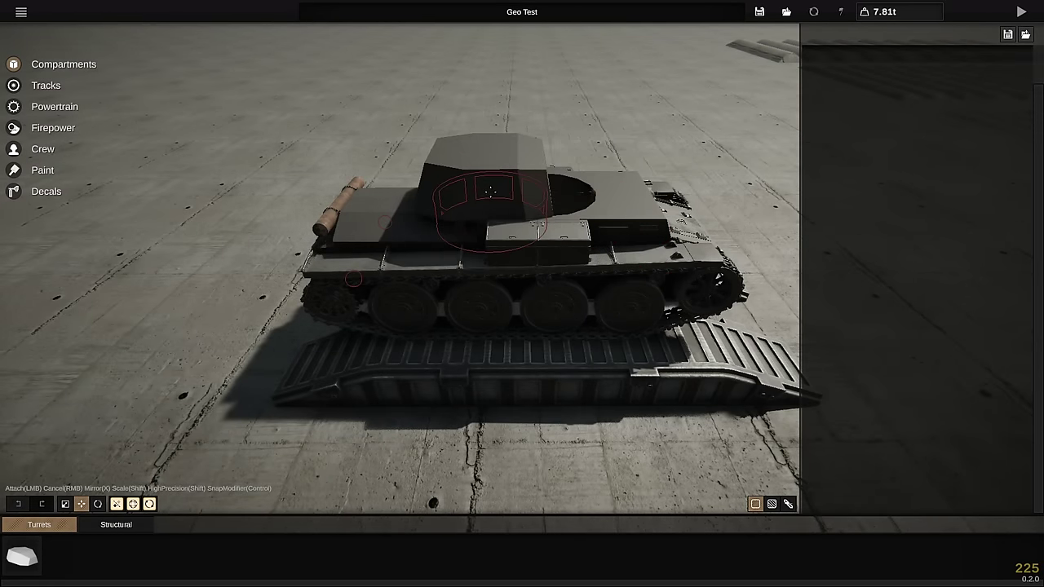
pyautogui.click(490, 194)
pyautogui.moveTo(490, 194); pyautogui.dragTo(3, 298, button='middle')
pyautogui.scroll(3, 481, 199)
pyautogui.moveTo(245, 285); pyautogui.dragTo(368, 210, button='middle')
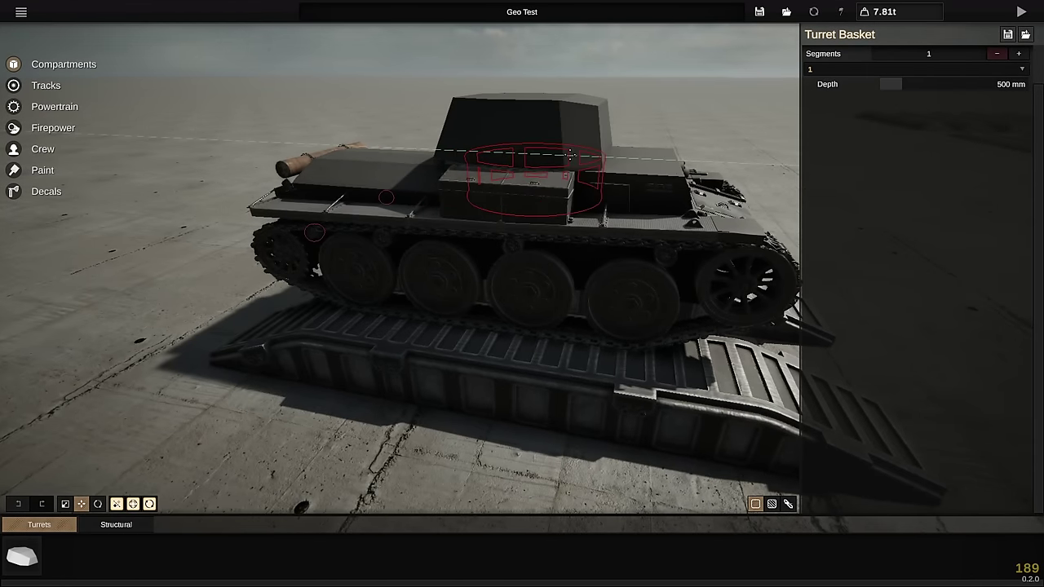
# Shift the turret basket along the hull and adjust its height above the superstructure roof
pyautogui.moveTo(574, 155); pyautogui.dragTo(573, 154)
pyautogui.moveTo(572, 155); pyautogui.dragTo(497, 183, button='middle')
pyautogui.scroll(2, 410, 136)
pyautogui.moveTo(410, 135); pyautogui.dragTo(505, 201, button='middle')
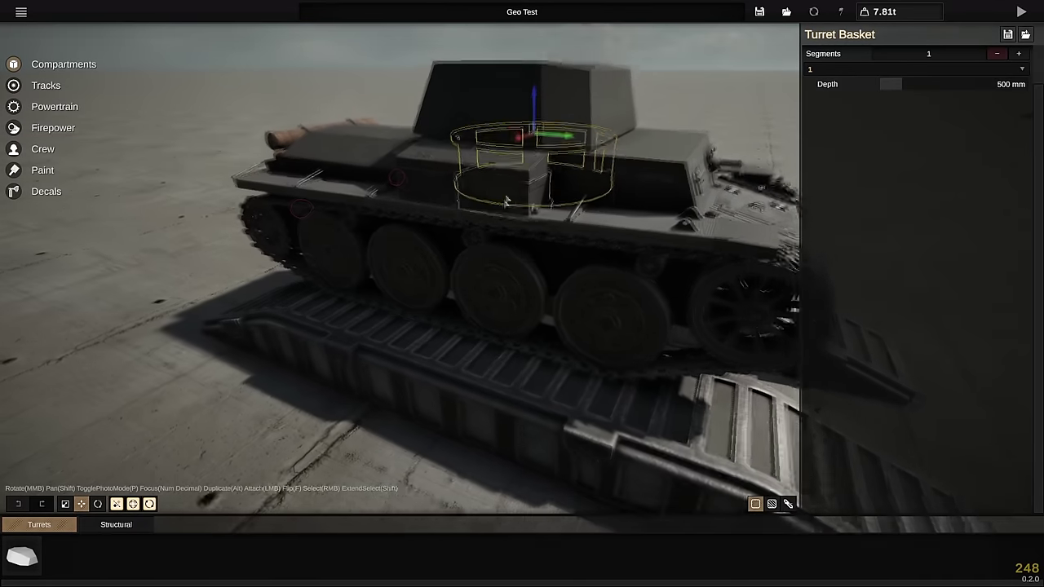
pyautogui.moveTo(536, 116); pyautogui.dragTo(538, 101)
pyautogui.moveTo(547, 87); pyautogui.dragTo(632, 71, button='middle')
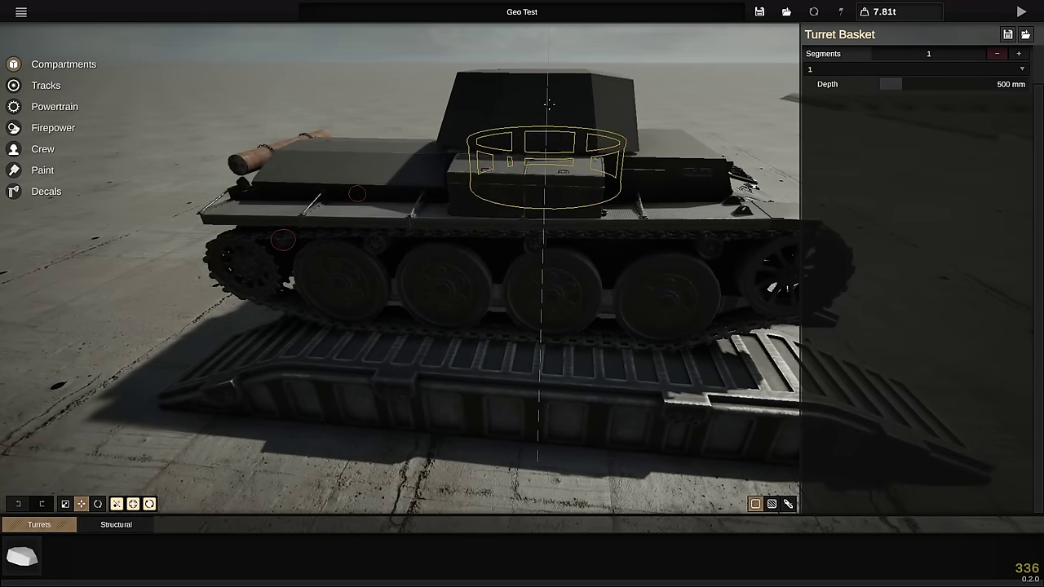
# Increase the turret basket's depth to about 1143 mm, checking its floor against the seated crew inside the hull
pyautogui.moveTo(676, 168); pyautogui.dragTo(344, 126, button='middle')
pyautogui.moveTo(376, 97); pyautogui.dragTo(412, 120, button='middle')
pyautogui.scroll(5, 413, 120)
pyautogui.moveTo(483, 192); pyautogui.dragTo(681, 185, button='middle')
pyautogui.scroll(-3, 611, 361)
pyautogui.moveTo(399, 310); pyautogui.dragTo(214, 295, button='middle')
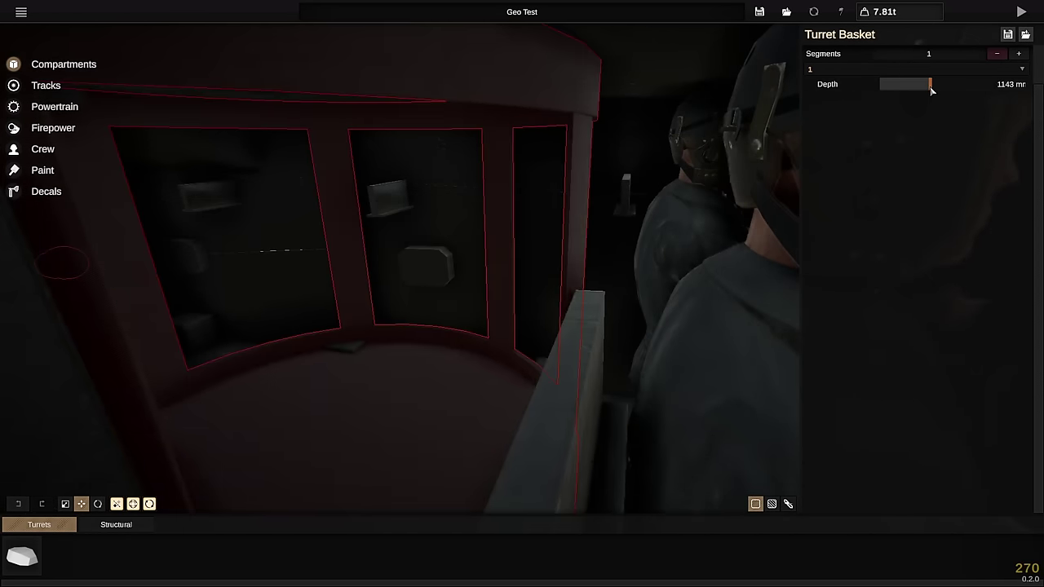
pyautogui.moveTo(537, 222); pyautogui.dragTo(650, 390, button='middle')
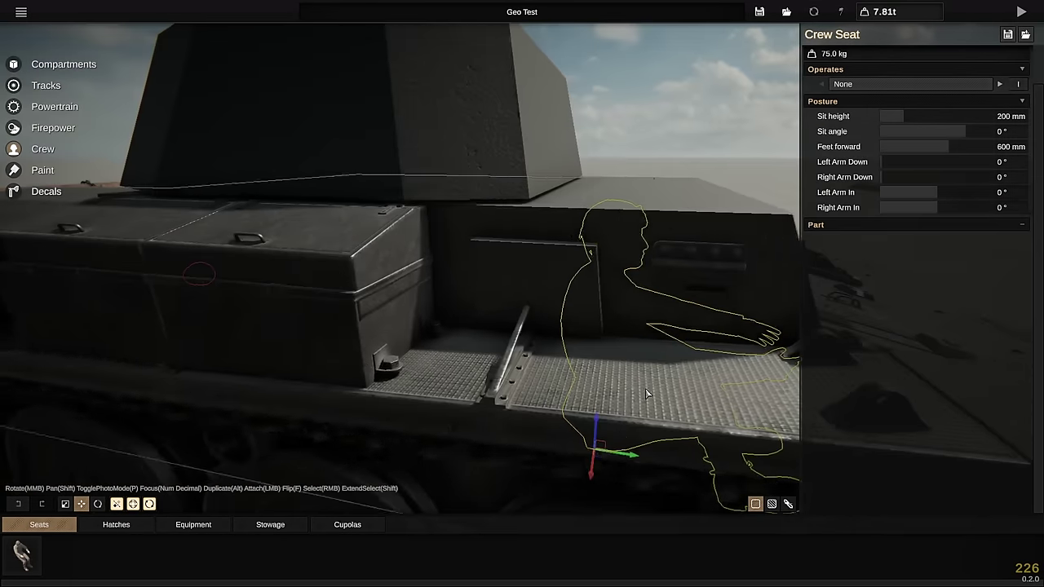
# Adjust the front crew seat's position along the length of the hull, just ahead of the turret basket
pyautogui.moveTo(607, 425); pyautogui.dragTo(493, 193, button='middle')
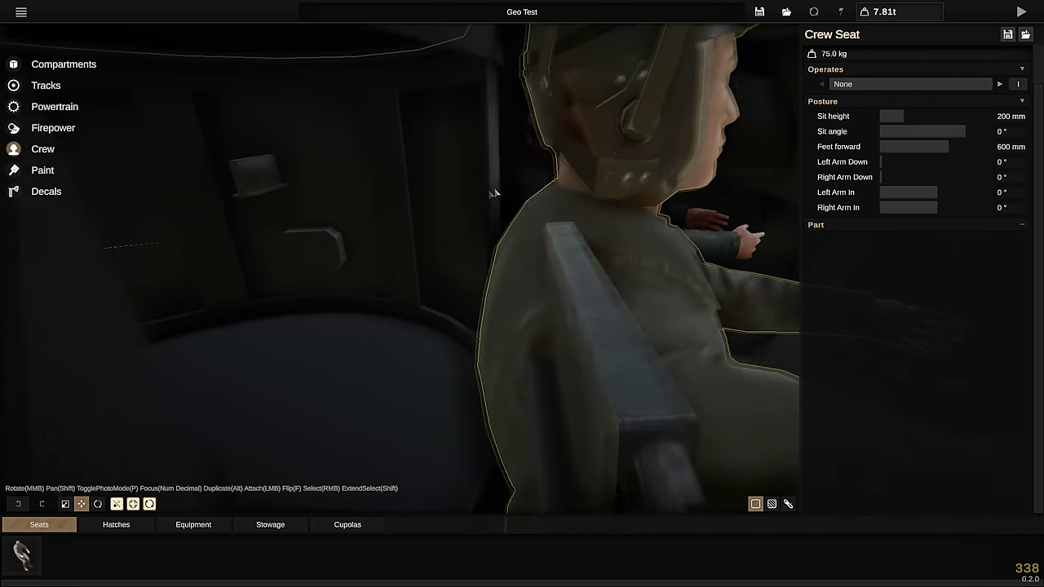
pyautogui.scroll(-5, 493, 193)
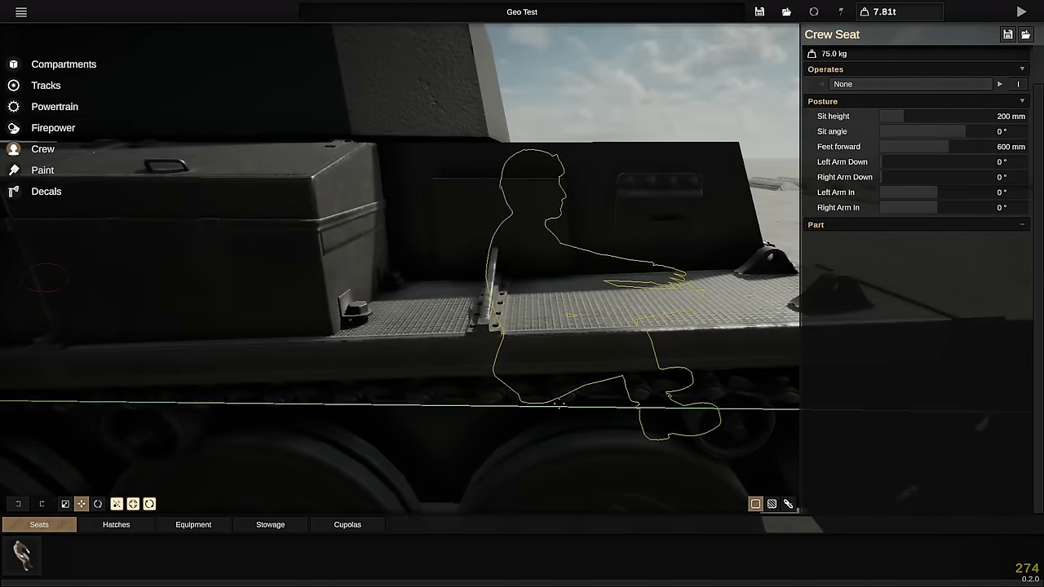
pyautogui.moveTo(559, 402); pyautogui.dragTo(560, 403)
pyautogui.scroll(5, 652, 196)
pyautogui.moveTo(652, 195); pyautogui.dragTo(405, 342, button='middle')
pyautogui.scroll(-2, 520, 263)
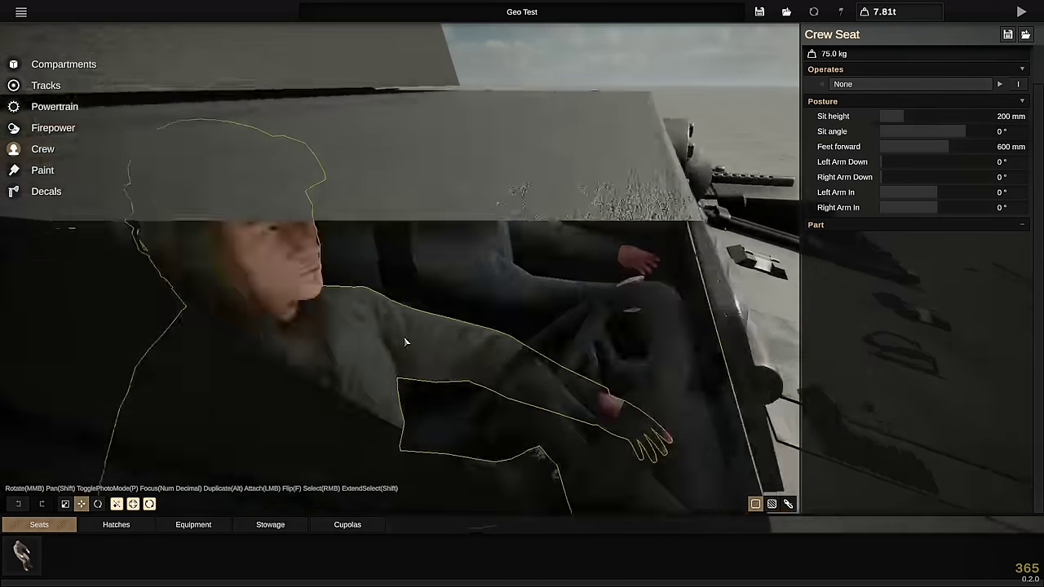
# Assign the selected front crew seat to operate the steering wheel
pyautogui.scroll(2, 405, 342)
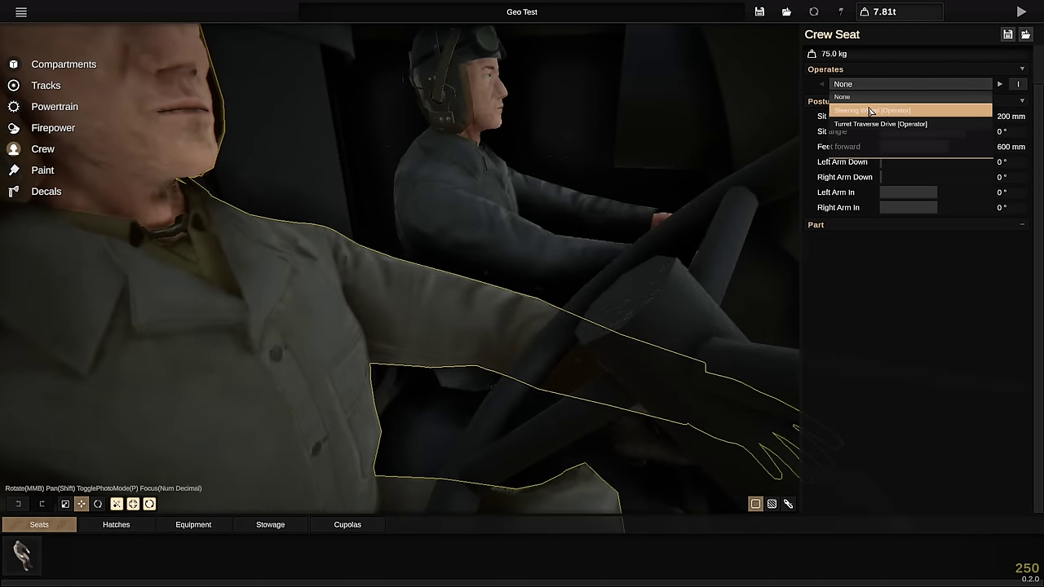
pyautogui.scroll(-5, 454, 147)
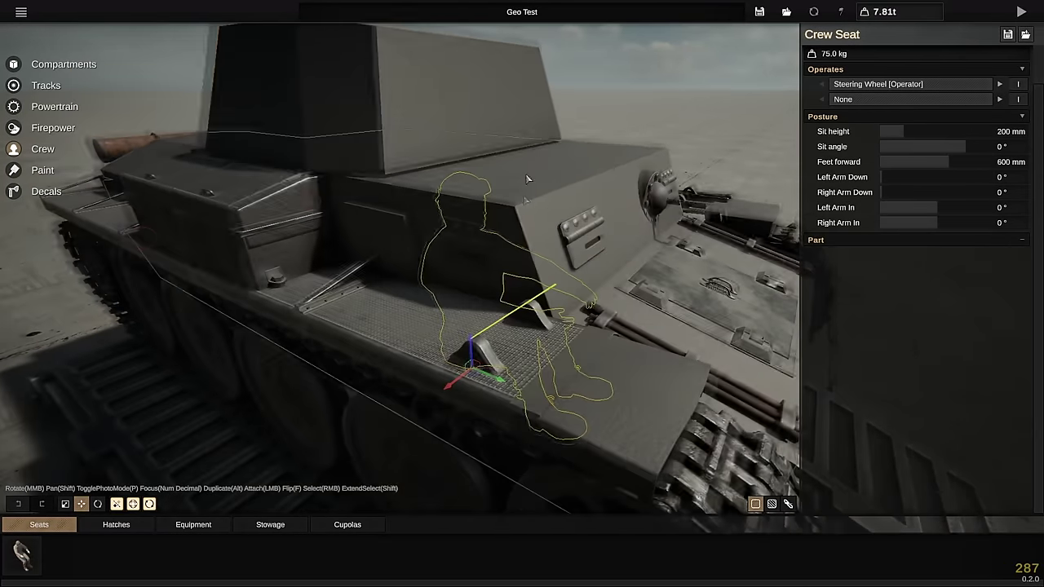
pyautogui.scroll(5, 527, 179)
pyautogui.moveTo(498, 165); pyautogui.dragTo(491, 89, button='middle')
pyautogui.scroll(-4, 394, 270)
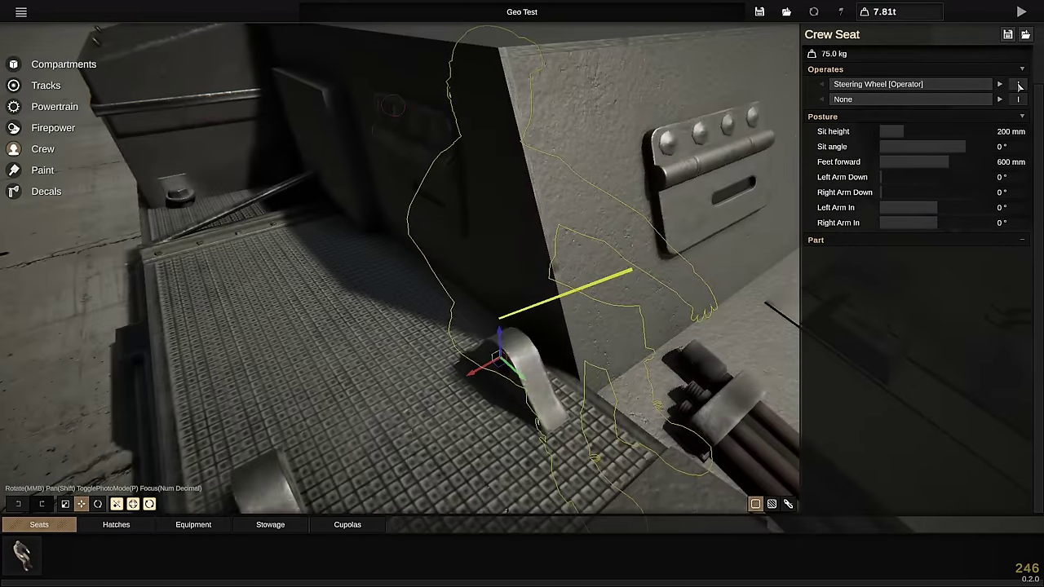
pyautogui.click(1018, 84)
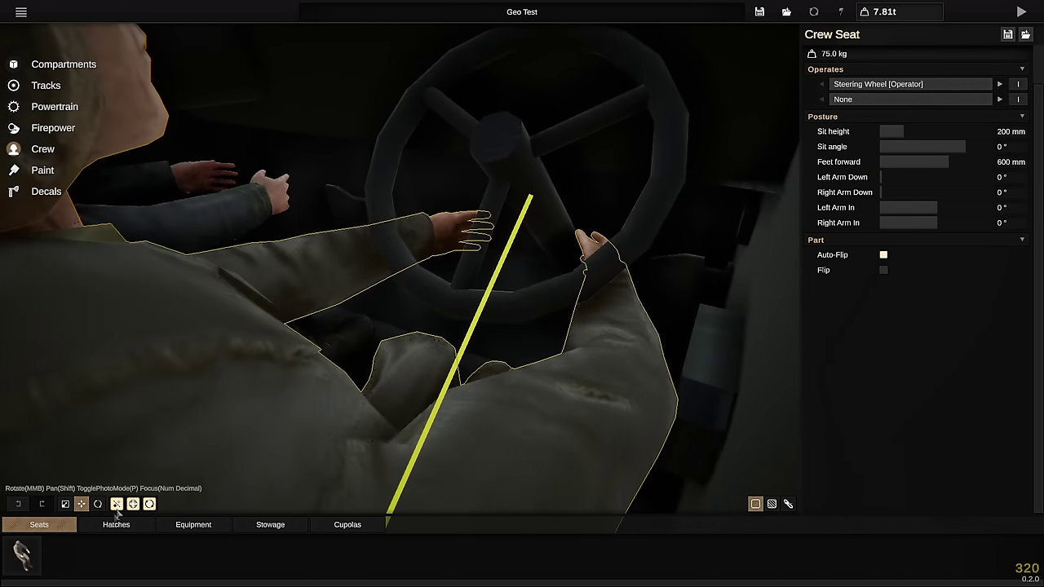
# Switch the hull to see-through display and inspect the driver's posture and reach to the steering wheel
pyautogui.click(771, 503)
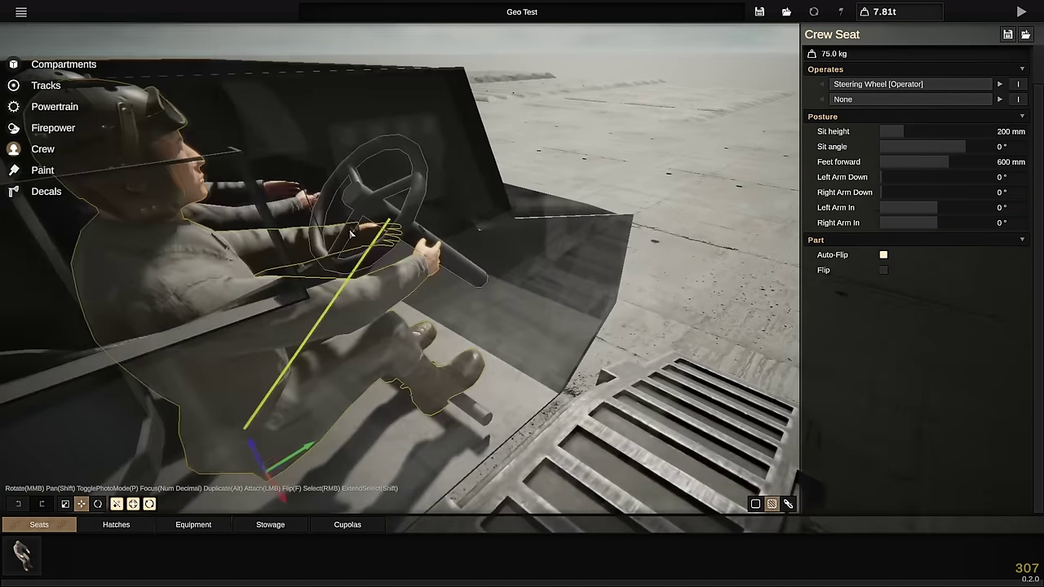
pyautogui.moveTo(316, 261); pyautogui.dragTo(394, 202, button='middle')
pyautogui.rightClick(535, 244)
pyautogui.moveTo(535, 244); pyautogui.dragTo(295, 277, button='middle')
pyautogui.scroll(3, 295, 278)
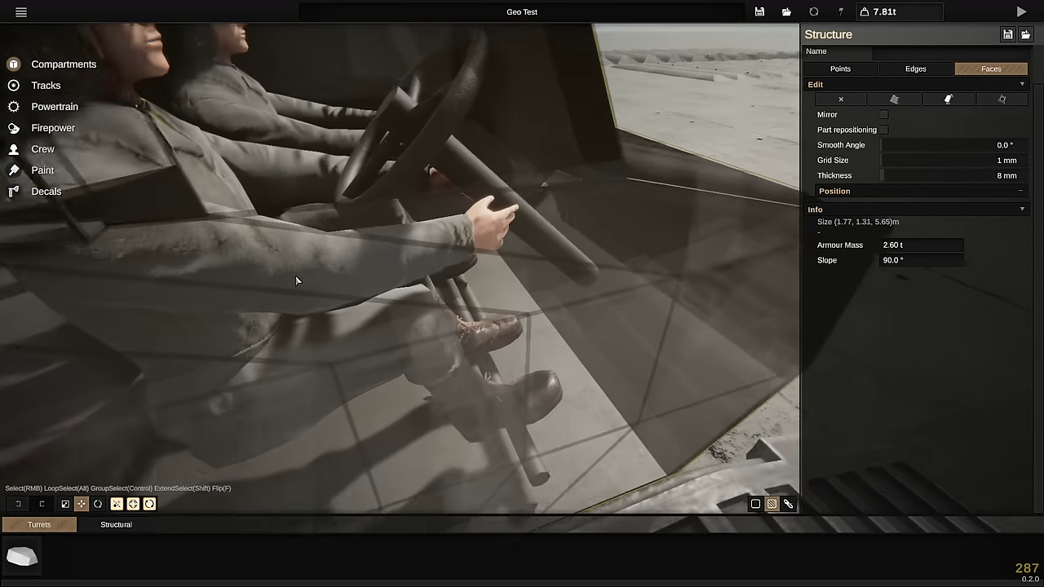
pyautogui.rightClick(388, 248)
pyautogui.scroll(-5, 388, 248)
pyautogui.moveTo(387, 248); pyautogui.dragTo(482, 278, button='middle')
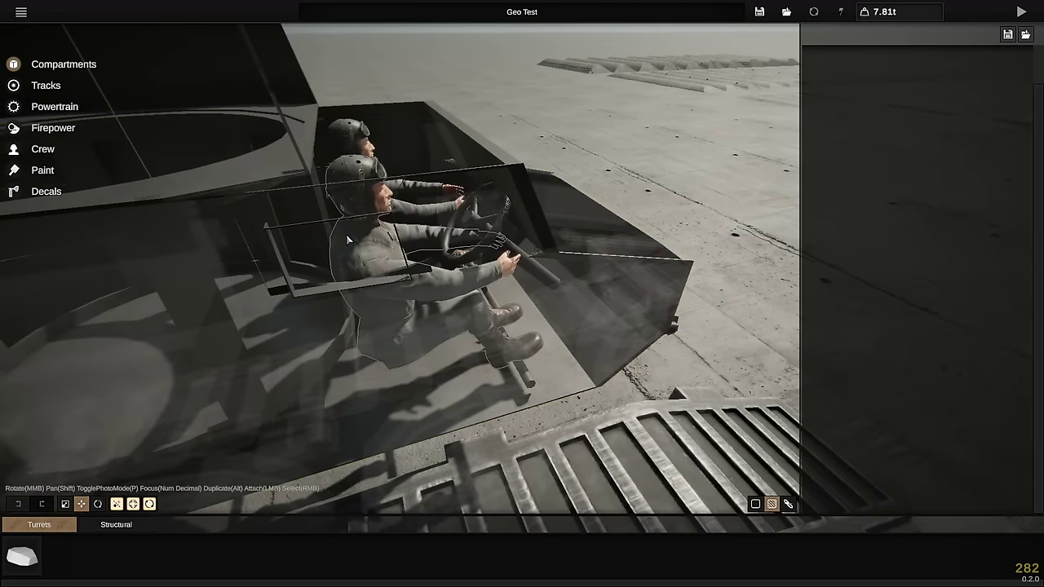
pyautogui.moveTo(379, 240); pyautogui.dragTo(489, 315, button='middle')
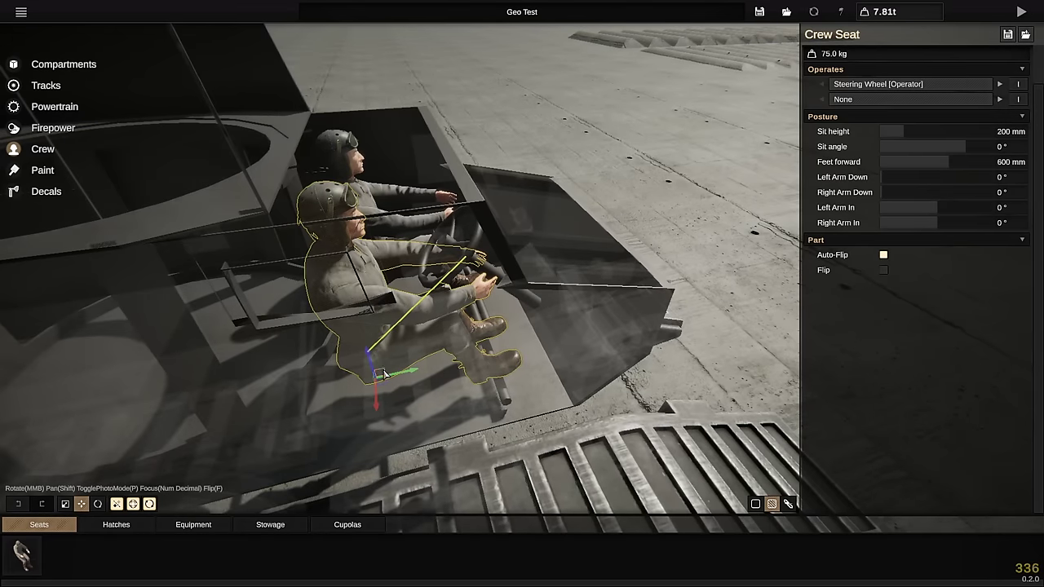
# Raise the driver's sit height to 207 mm, checking his reach to the steering wheel through the see-through hull
pyautogui.moveTo(408, 356); pyautogui.dragTo(300, 386, button='middle')
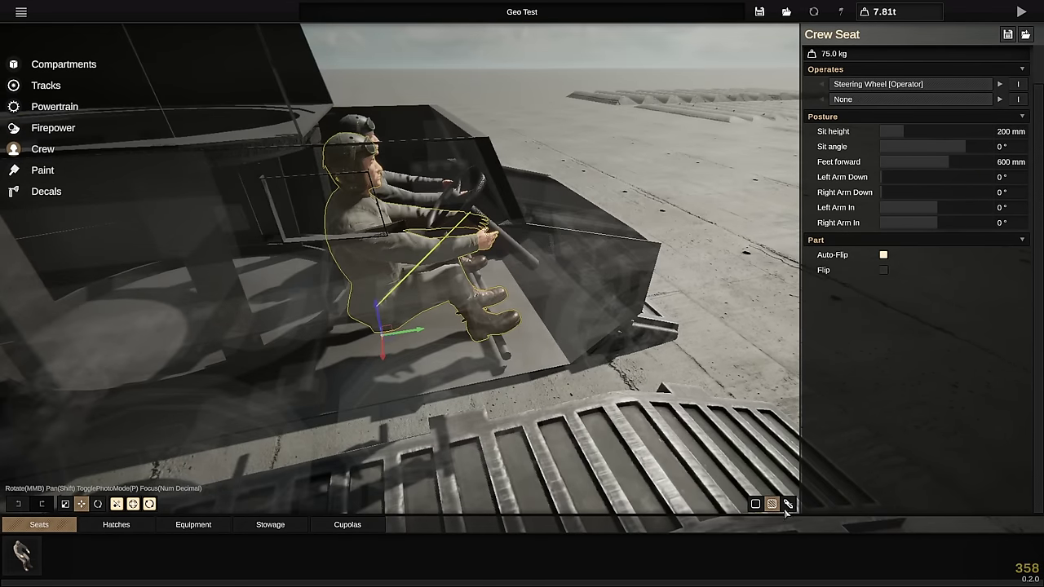
pyautogui.moveTo(797, 257); pyautogui.dragTo(957, 154, button='middle')
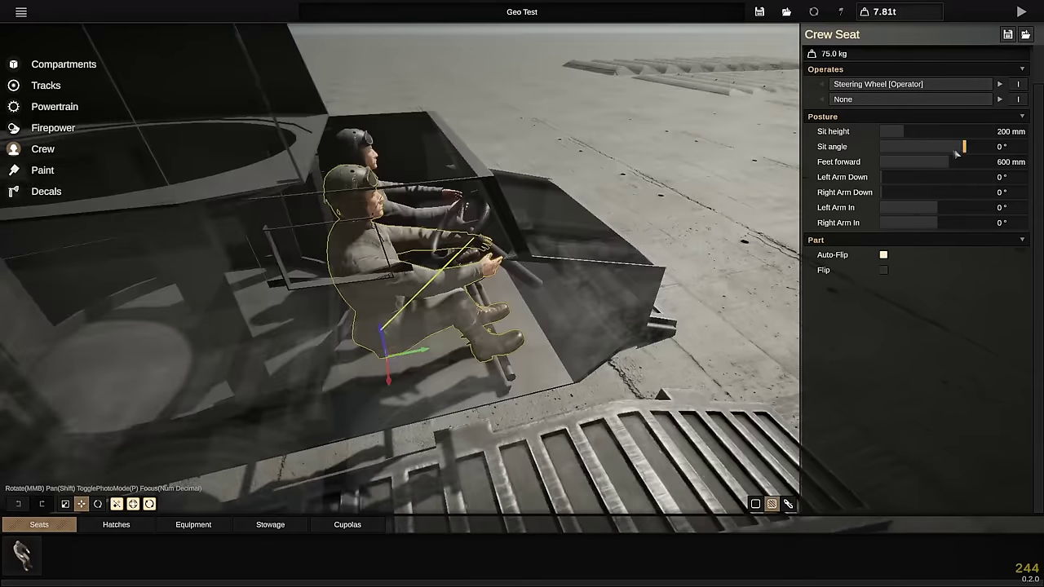
pyautogui.moveTo(910, 131); pyautogui.dragTo(903, 132)
pyautogui.moveTo(701, 245); pyautogui.dragTo(244, 176, button='middle')
# Select the steering wheel and shift it slightly forward relative to the driver's hands
pyautogui.rightClick(474, 149)
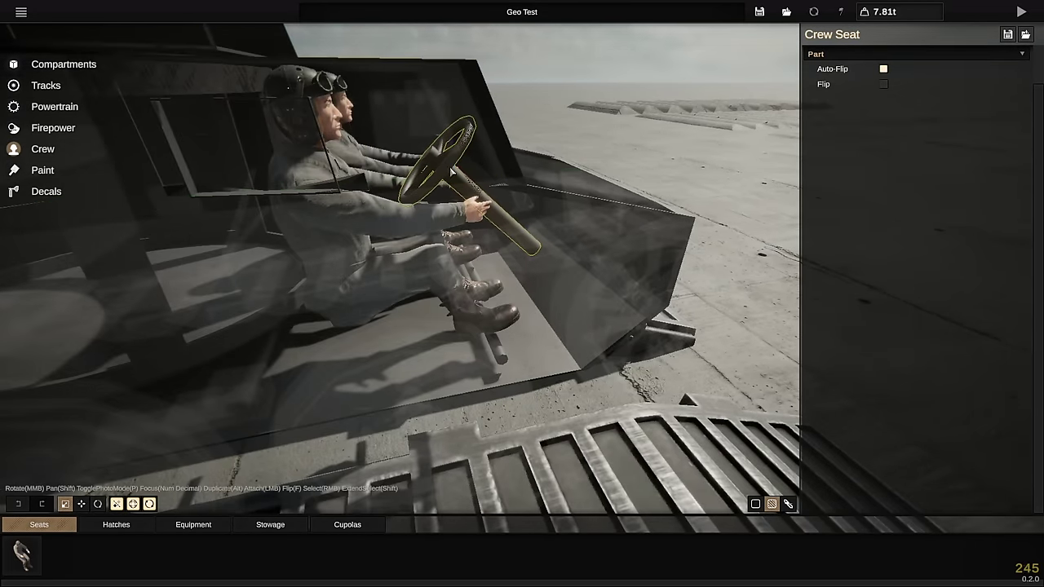
pyautogui.press('w')
pyautogui.moveTo(451, 172); pyautogui.dragTo(441, 117, button='middle')
pyautogui.moveTo(440, 116); pyautogui.dragTo(468, 123)
pyautogui.moveTo(469, 123); pyautogui.dragTo(367, 220, button='middle')
# Set the driver's left arm inward angle to -5° and the feet forward distance to 673 mm
pyautogui.rightClick(342, 212)
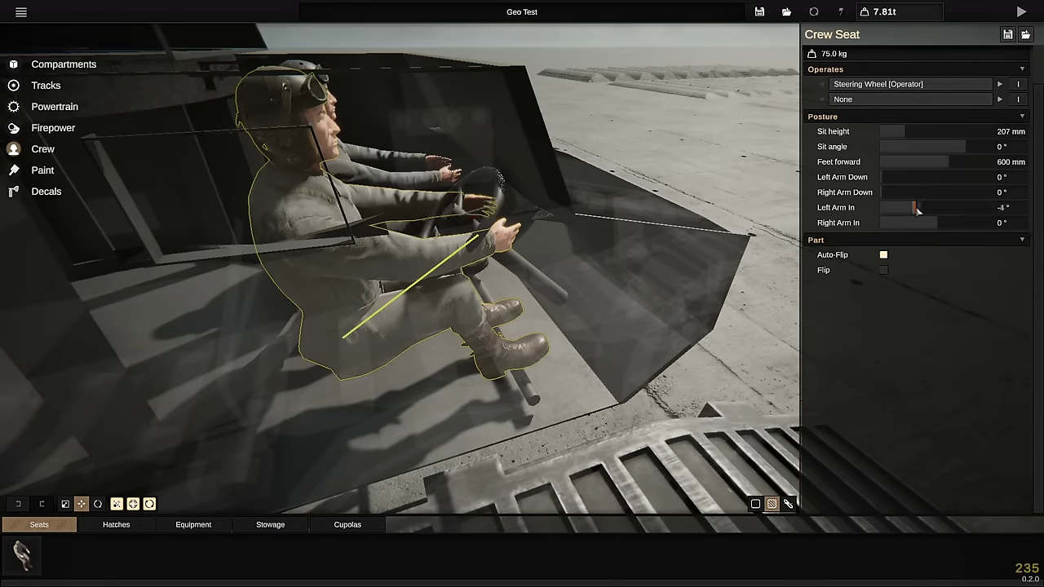
pyautogui.moveTo(907, 215); pyautogui.dragTo(909, 213)
pyautogui.moveTo(701, 228); pyautogui.dragTo(733, 196, button='middle')
pyautogui.moveTo(948, 166); pyautogui.dragTo(959, 168)
pyautogui.moveTo(701, 212); pyautogui.dragTo(620, 309, button='middle')
# Fine-tune the driver seat's position along the hull, keeping the sit angle at 0°
pyautogui.moveTo(408, 236); pyautogui.dragTo(449, 253)
pyautogui.moveTo(636, 269); pyautogui.dragTo(693, 261, button='middle')
pyautogui.moveTo(970, 151); pyautogui.dragTo(965, 152)
pyautogui.moveTo(506, 212); pyautogui.dragTo(266, 195, button='middle')
pyautogui.moveTo(359, 298); pyautogui.dragTo(352, 299)
pyautogui.moveTo(456, 245); pyautogui.dragTo(506, 286, button='middle')
# Check the driver's hands against the steering wheel and adjust the left arm's downward angle to about 28°
pyautogui.moveTo(401, 247); pyautogui.dragTo(666, 97, button='middle')
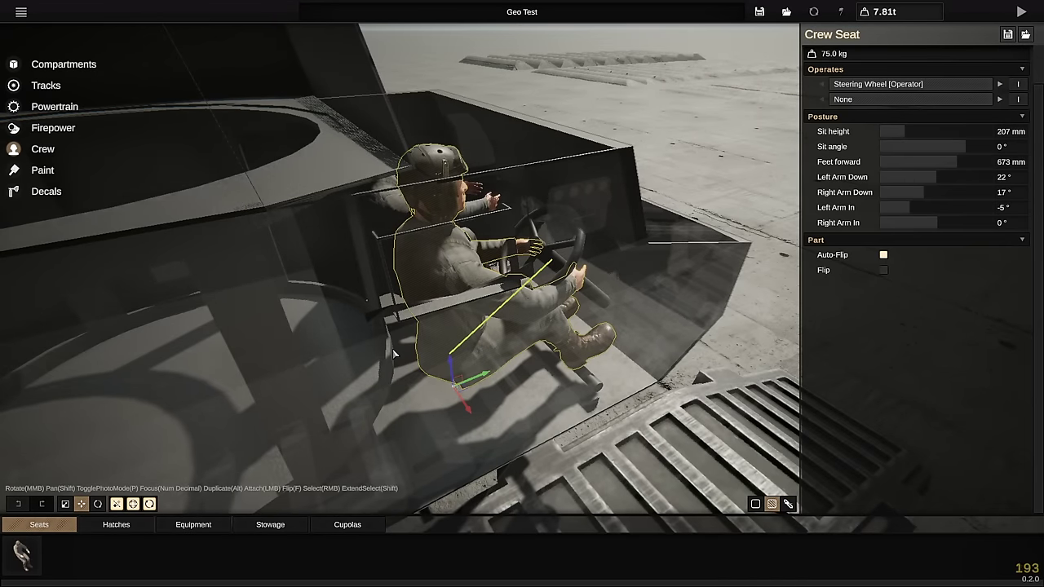
pyautogui.moveTo(394, 352); pyautogui.dragTo(748, 489, button='middle')
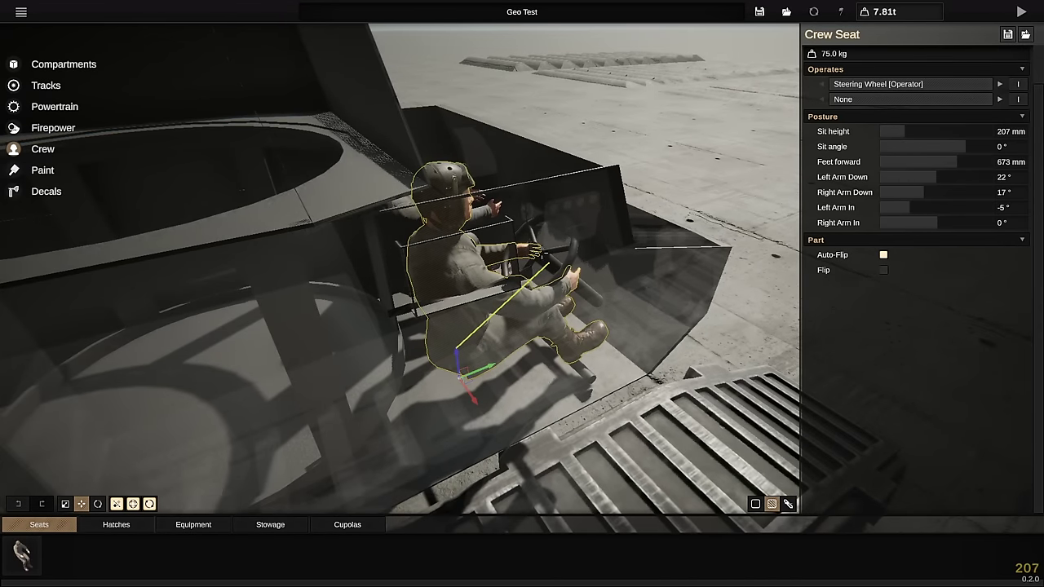
pyautogui.moveTo(587, 269); pyautogui.dragTo(525, 310, button='middle')
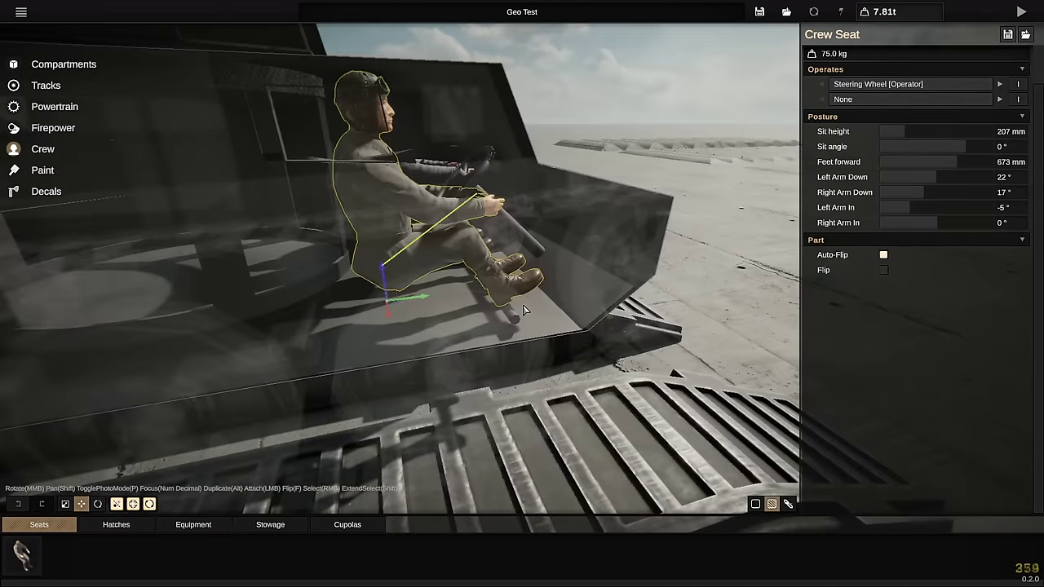
pyautogui.moveTo(457, 326); pyautogui.dragTo(477, 359, button='middle')
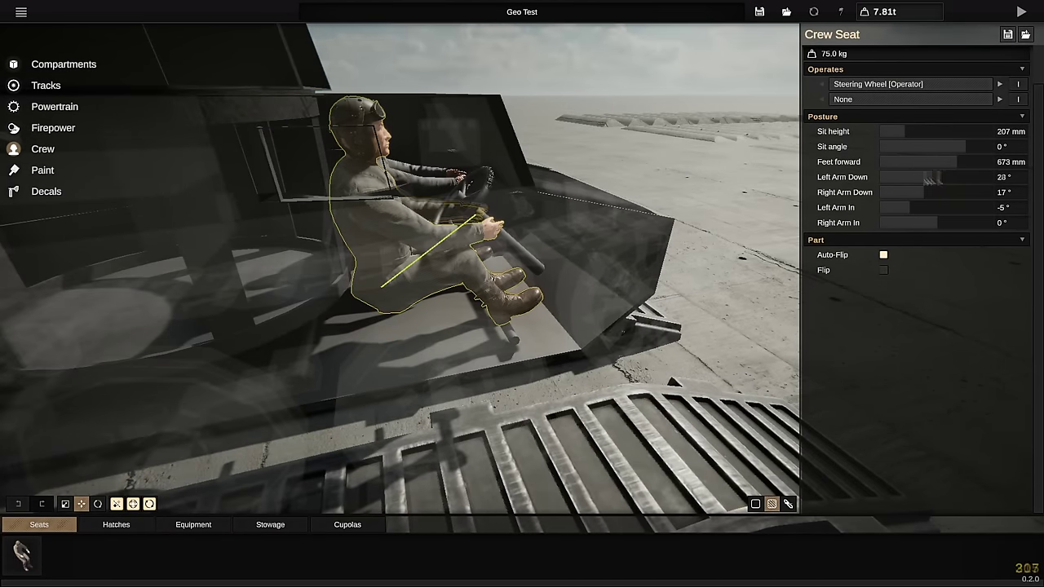
# Move the steering wheel a little farther forward along the hull
pyautogui.moveTo(571, 273); pyautogui.dragTo(481, 224, button='middle')
pyautogui.rightClick(479, 224)
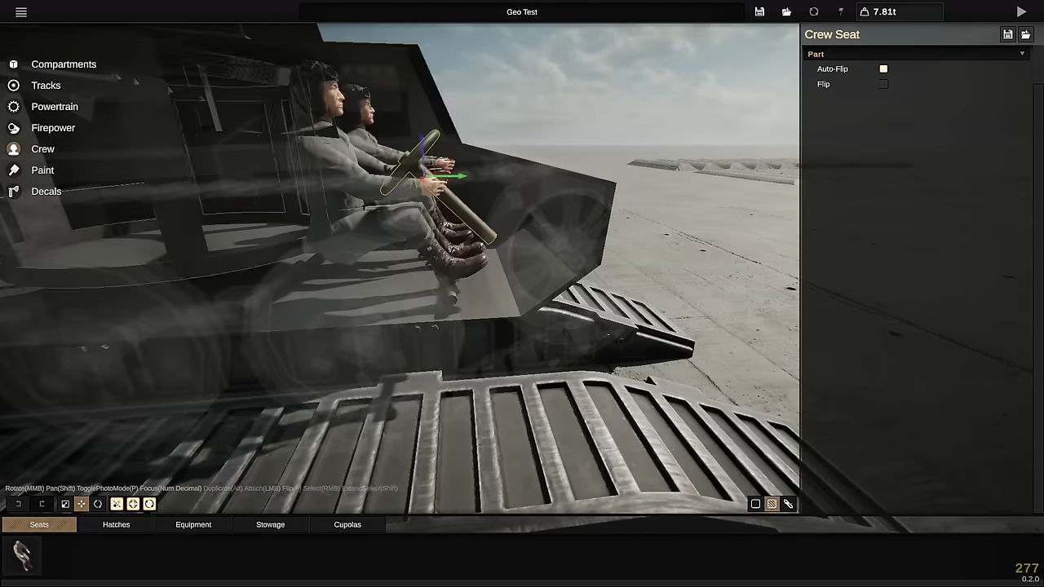
pyautogui.moveTo(461, 195); pyautogui.dragTo(483, 196)
# Lower the driver's sit height to 115 mm and extend his feet forward to 785 mm
pyautogui.moveTo(483, 195); pyautogui.dragTo(420, 114, button='middle')
pyautogui.scroll(3, 591, 265)
pyautogui.rightClick(391, 151)
pyautogui.moveTo(904, 132); pyautogui.dragTo(900, 132)
pyautogui.moveTo(942, 161); pyautogui.dragTo(969, 161)
# Set the driver's right arm inward angle to -9° and reduce the left arm's downward angle to 0°
pyautogui.moveTo(653, 204); pyautogui.dragTo(709, 269, button='middle')
pyautogui.scroll(-4, 603, 216)
pyautogui.scroll(6, 604, 216)
pyautogui.moveTo(936, 224); pyautogui.dragTo(912, 224)
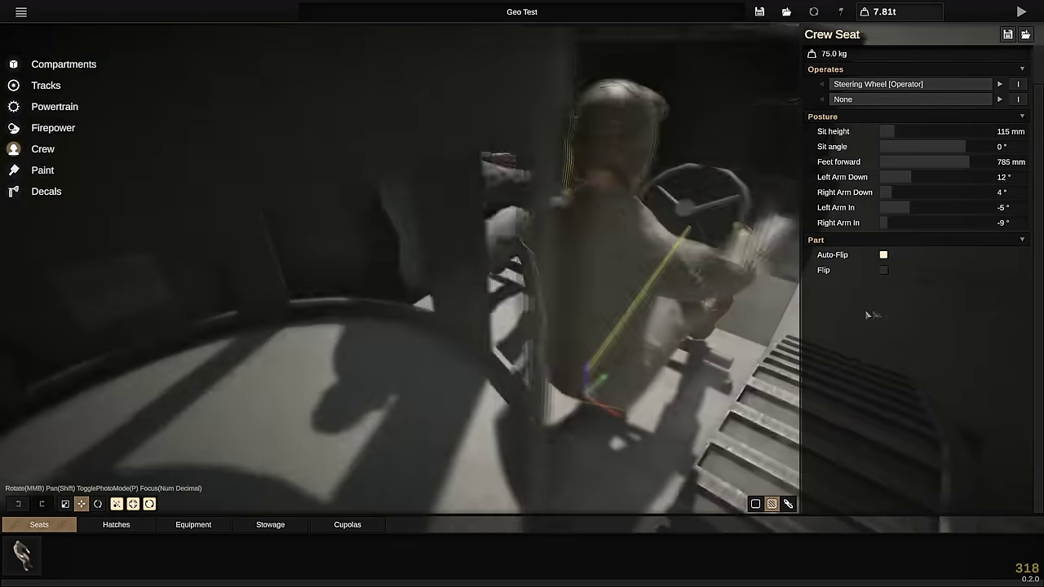
pyautogui.moveTo(910, 177); pyautogui.dragTo(890, 177)
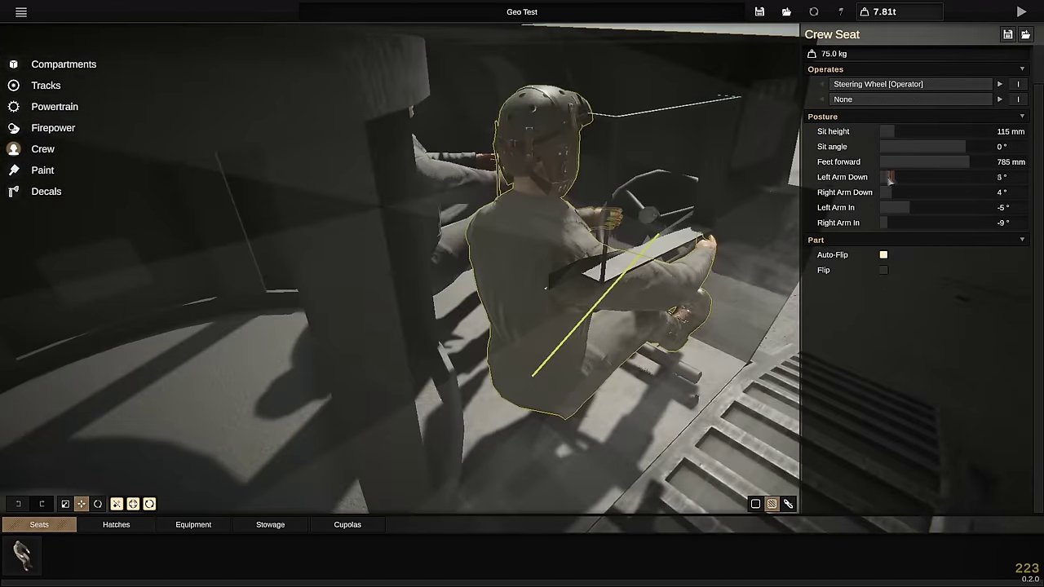
pyautogui.moveTo(890, 177); pyautogui.dragTo(880, 177)
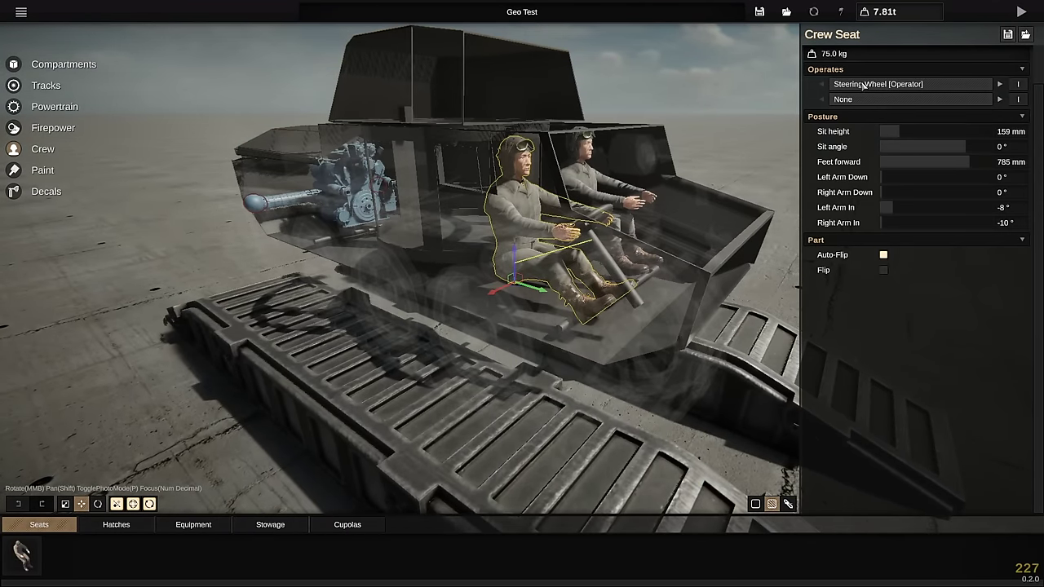
# Examine the clearance between the turret, its basket and the front crew from above and from the side
pyautogui.scroll(2, 623, 203)
pyautogui.moveTo(562, 237); pyautogui.dragTo(436, 334, button='middle')
pyautogui.scroll(3, 346, 258)
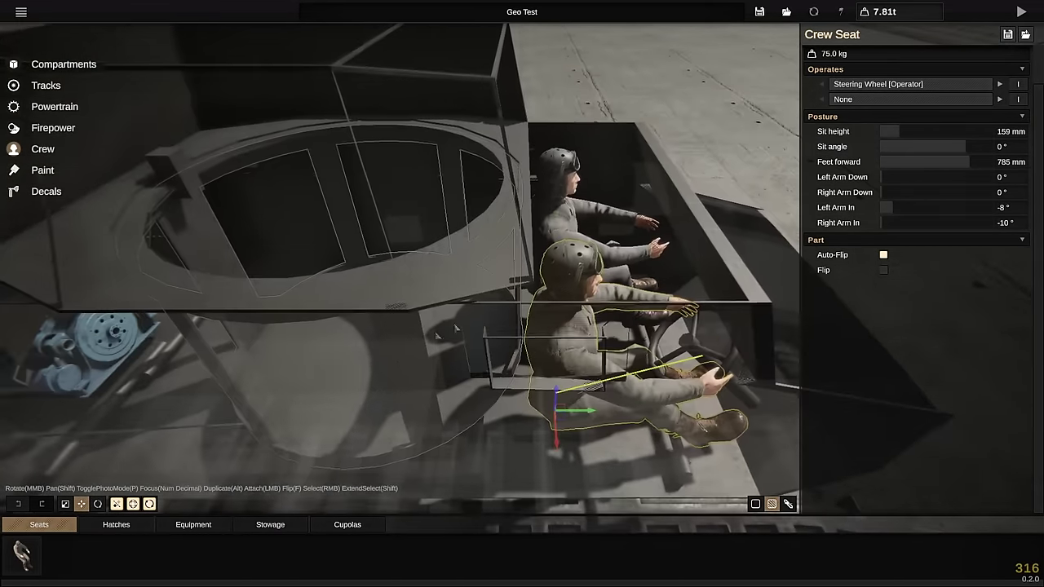
pyautogui.scroll(-4, 400, 372)
pyautogui.scroll(1, 466, 296)
pyautogui.rightClick(465, 296)
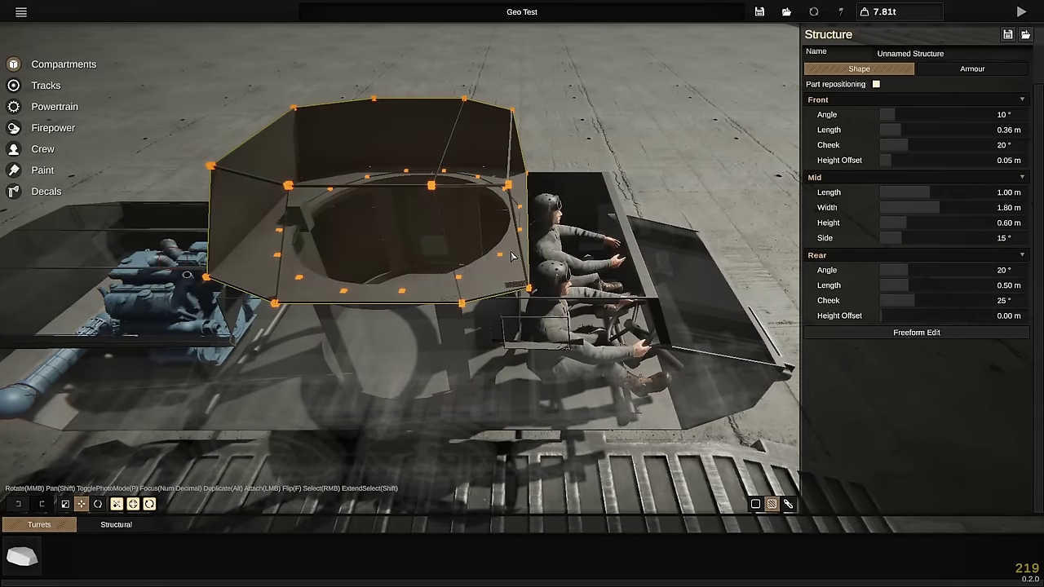
pyautogui.moveTo(465, 295); pyautogui.dragTo(181, 319, button='middle')
pyautogui.scroll(3, 408, 196)
pyautogui.moveTo(408, 196); pyautogui.dragTo(472, 234, button='middle')
pyautogui.scroll(1, 475, 237)
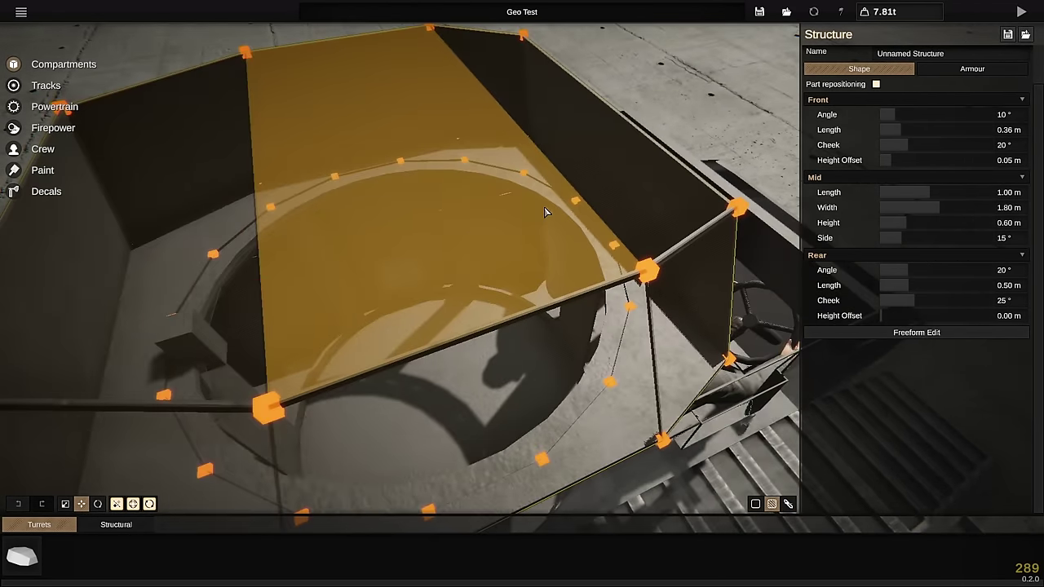
pyautogui.scroll(3, 563, 181)
pyautogui.moveTo(610, 130); pyautogui.dragTo(305, 5, button='middle')
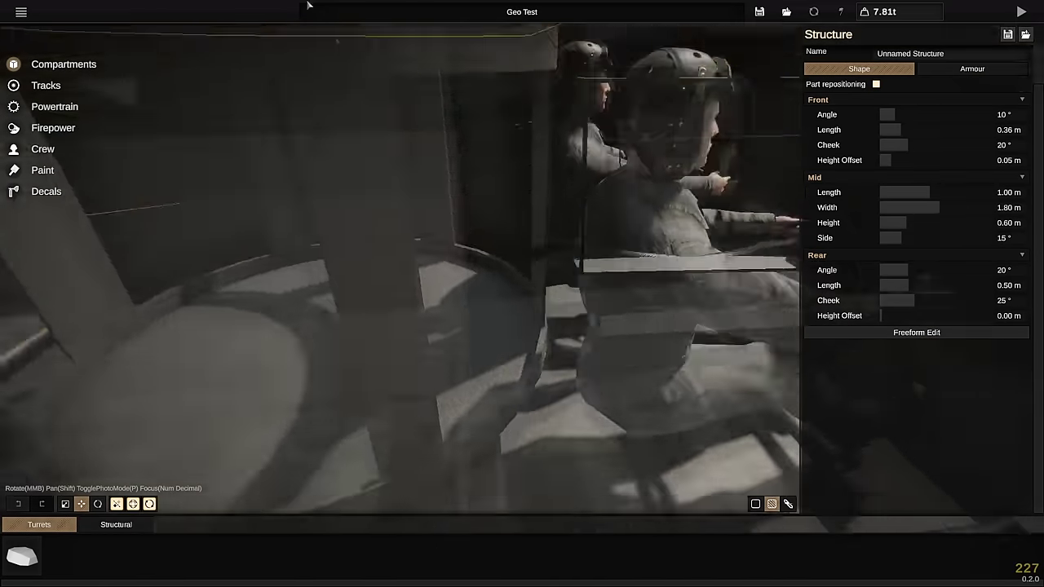
pyautogui.scroll(-3, 366, 53)
pyautogui.moveTo(421, 91); pyautogui.dragTo(512, 281, button='middle')
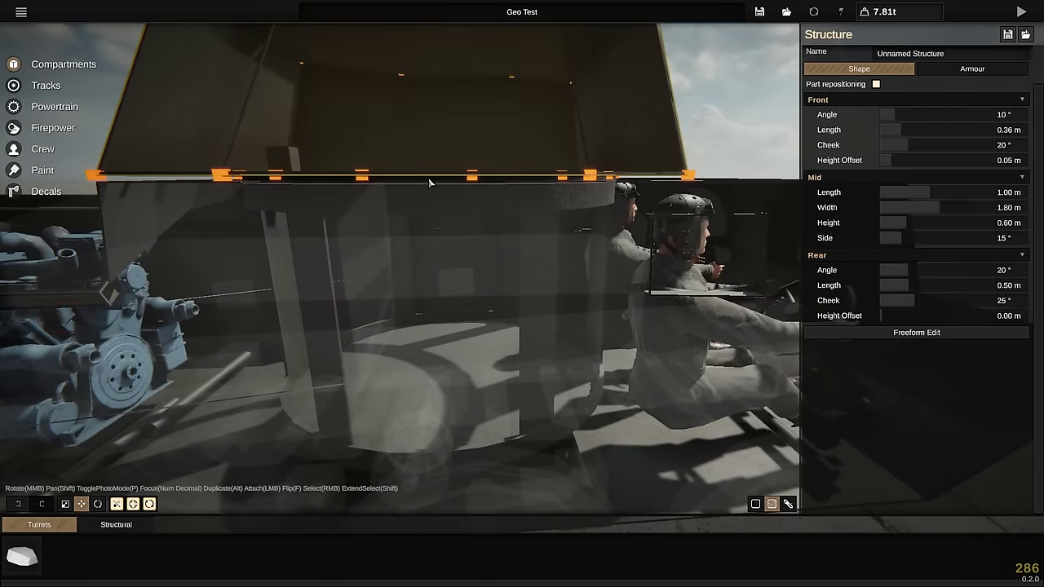
# Select the turret ring and adjust its diameter to about 1480 mm, then review the whole vehicle in solid display
pyautogui.rightClick(437, 182)
pyautogui.moveTo(439, 184); pyautogui.dragTo(920, 177, button='middle')
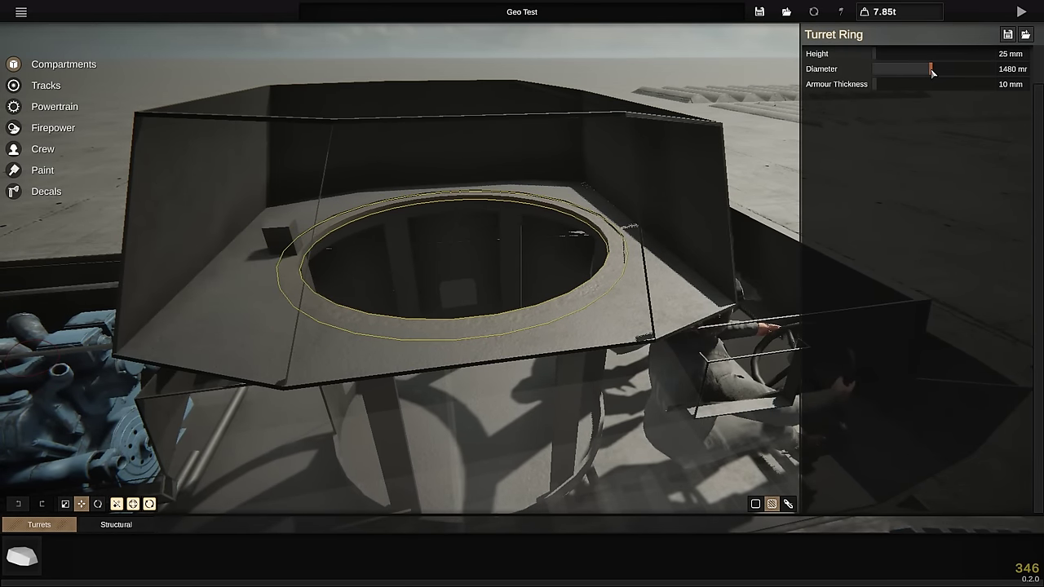
pyautogui.scroll(-6, 596, 258)
pyautogui.moveTo(596, 258); pyautogui.dragTo(738, 395, button='middle')
pyautogui.scroll(3, 585, 214)
pyautogui.scroll(3, 699, 84)
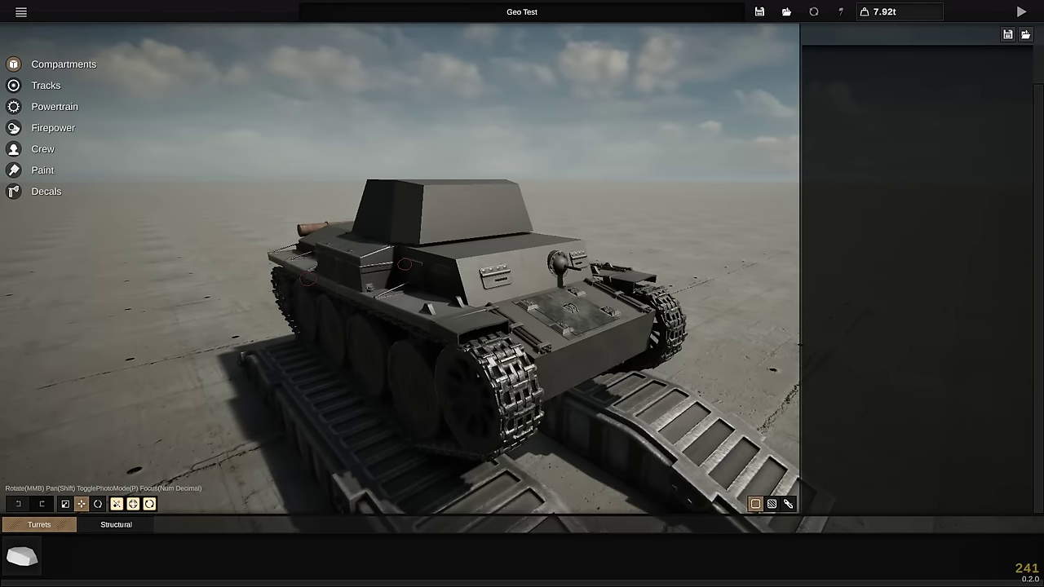
# Select the turret structure to edit its shape
pyautogui.moveTo(401, 114); pyautogui.dragTo(445, 186, button='middle')
pyautogui.moveTo(507, 248); pyautogui.dragTo(481, 277, button='middle')
pyautogui.scroll(3, 481, 277)
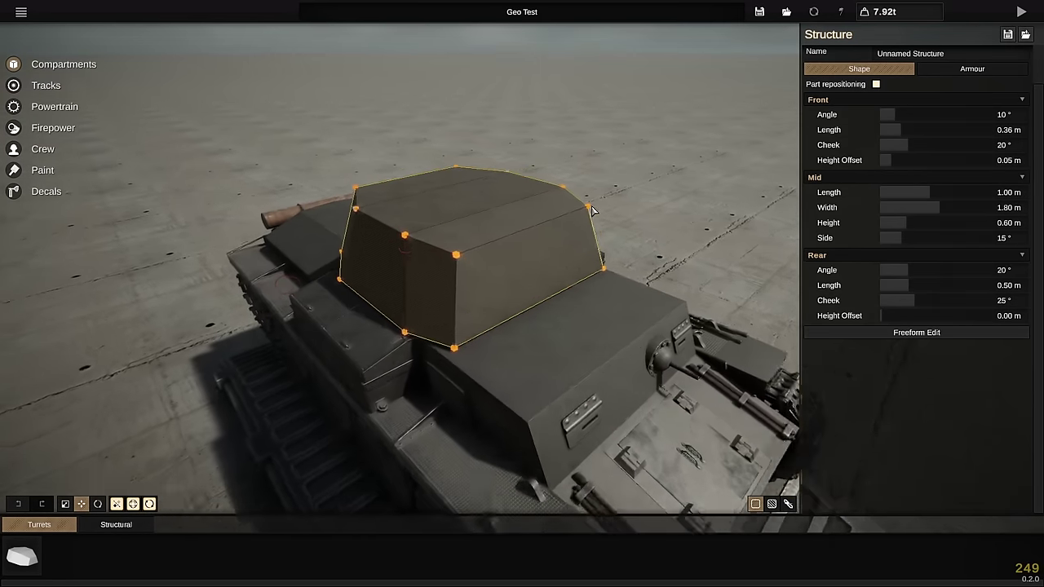